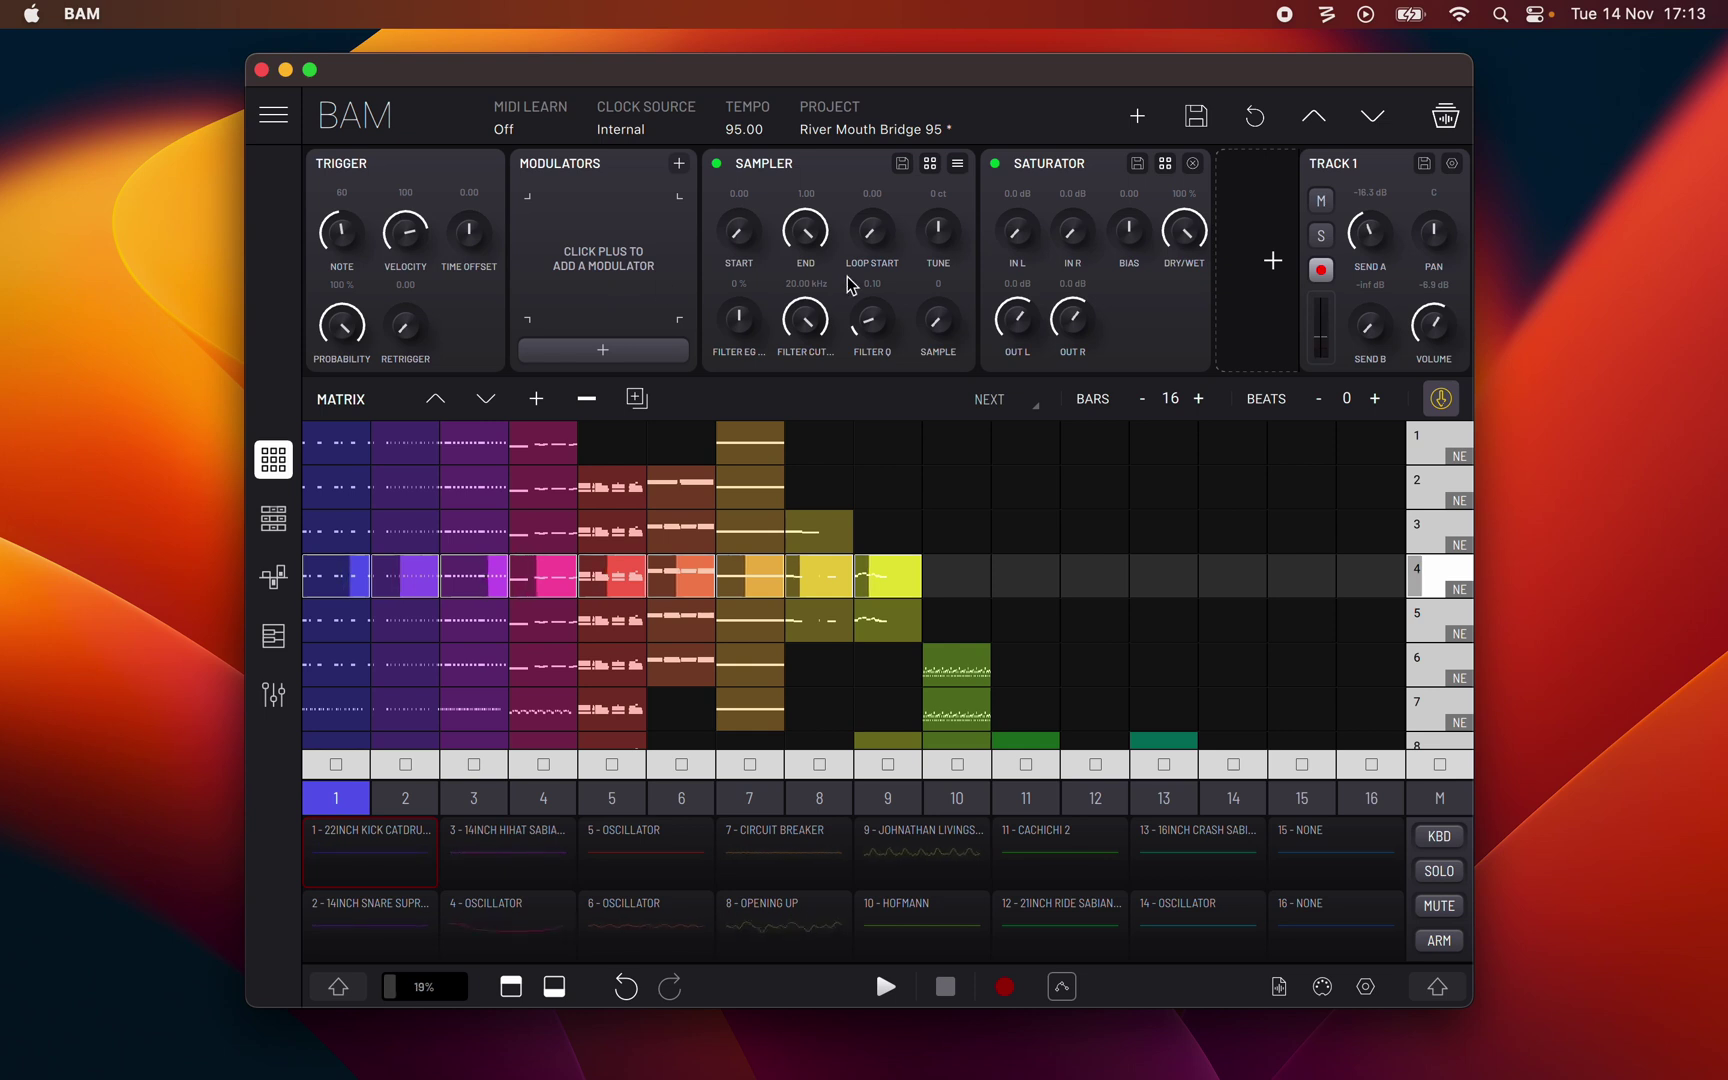
Browse the Sampler's instrument types without changing them, then list effects for the empty FX slot
left_click(959, 164)
scroll(859, 288, "down", 5)
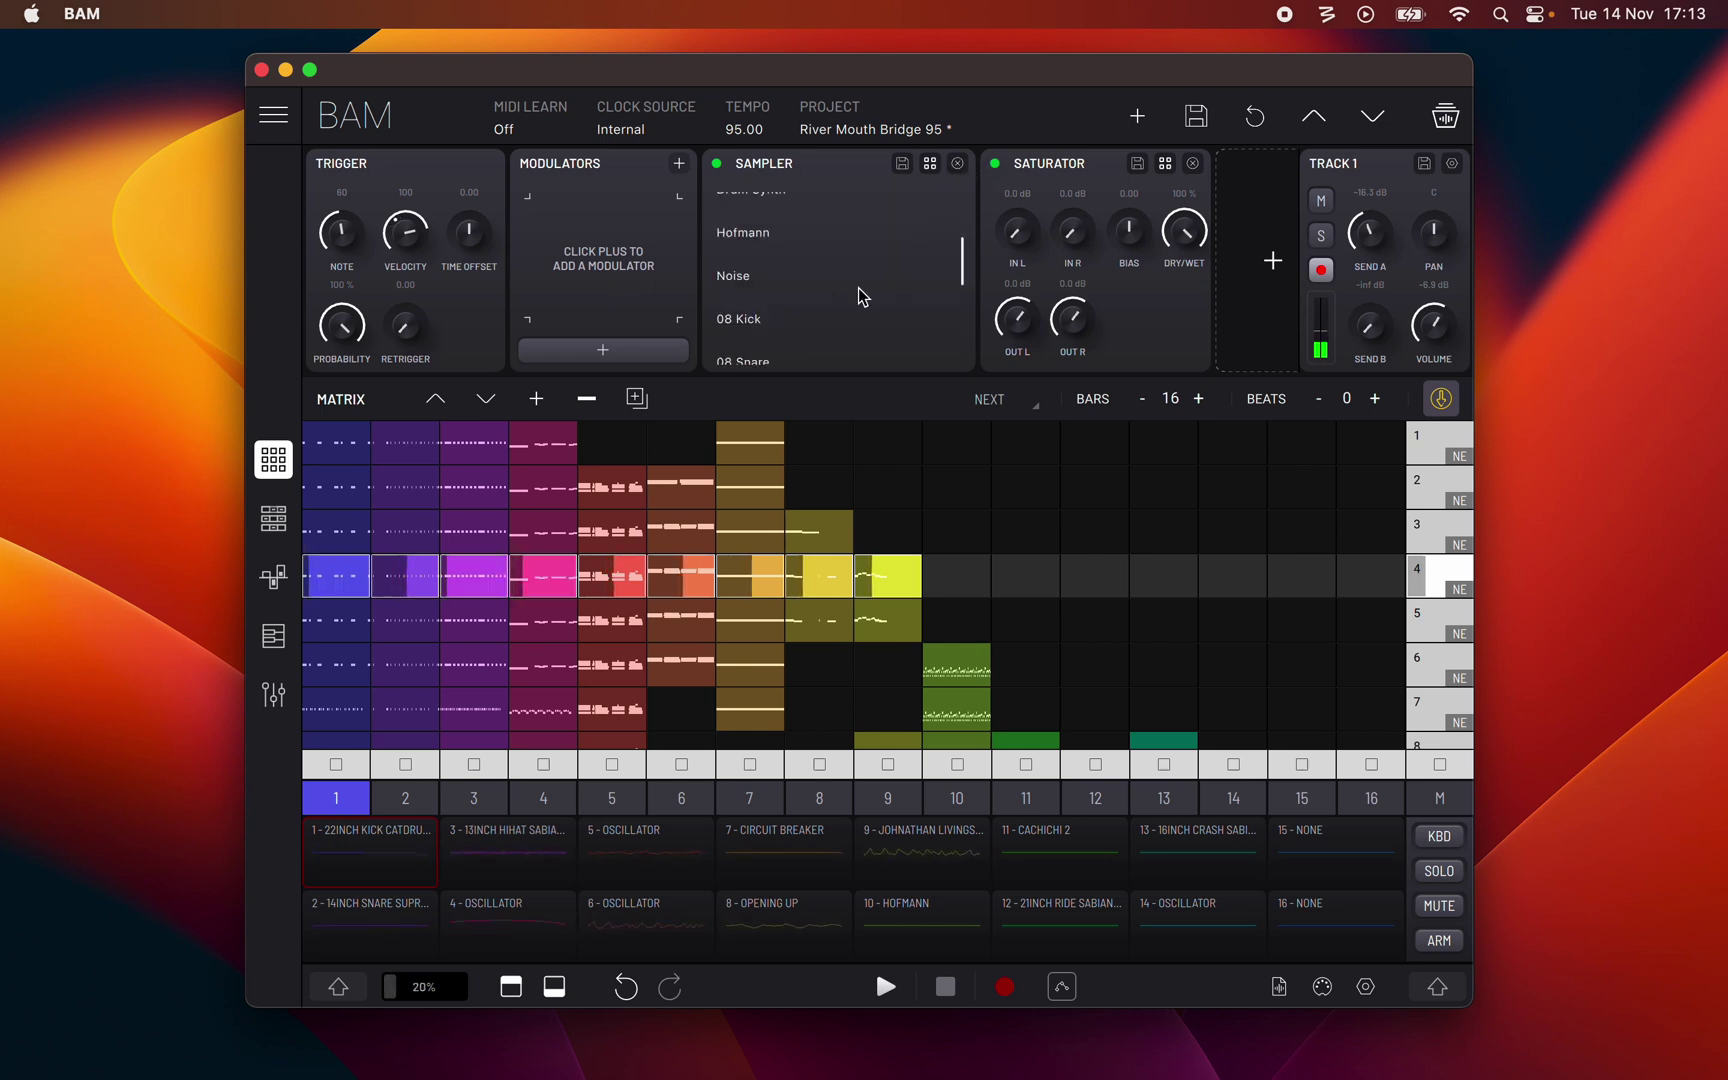
left_click(959, 164)
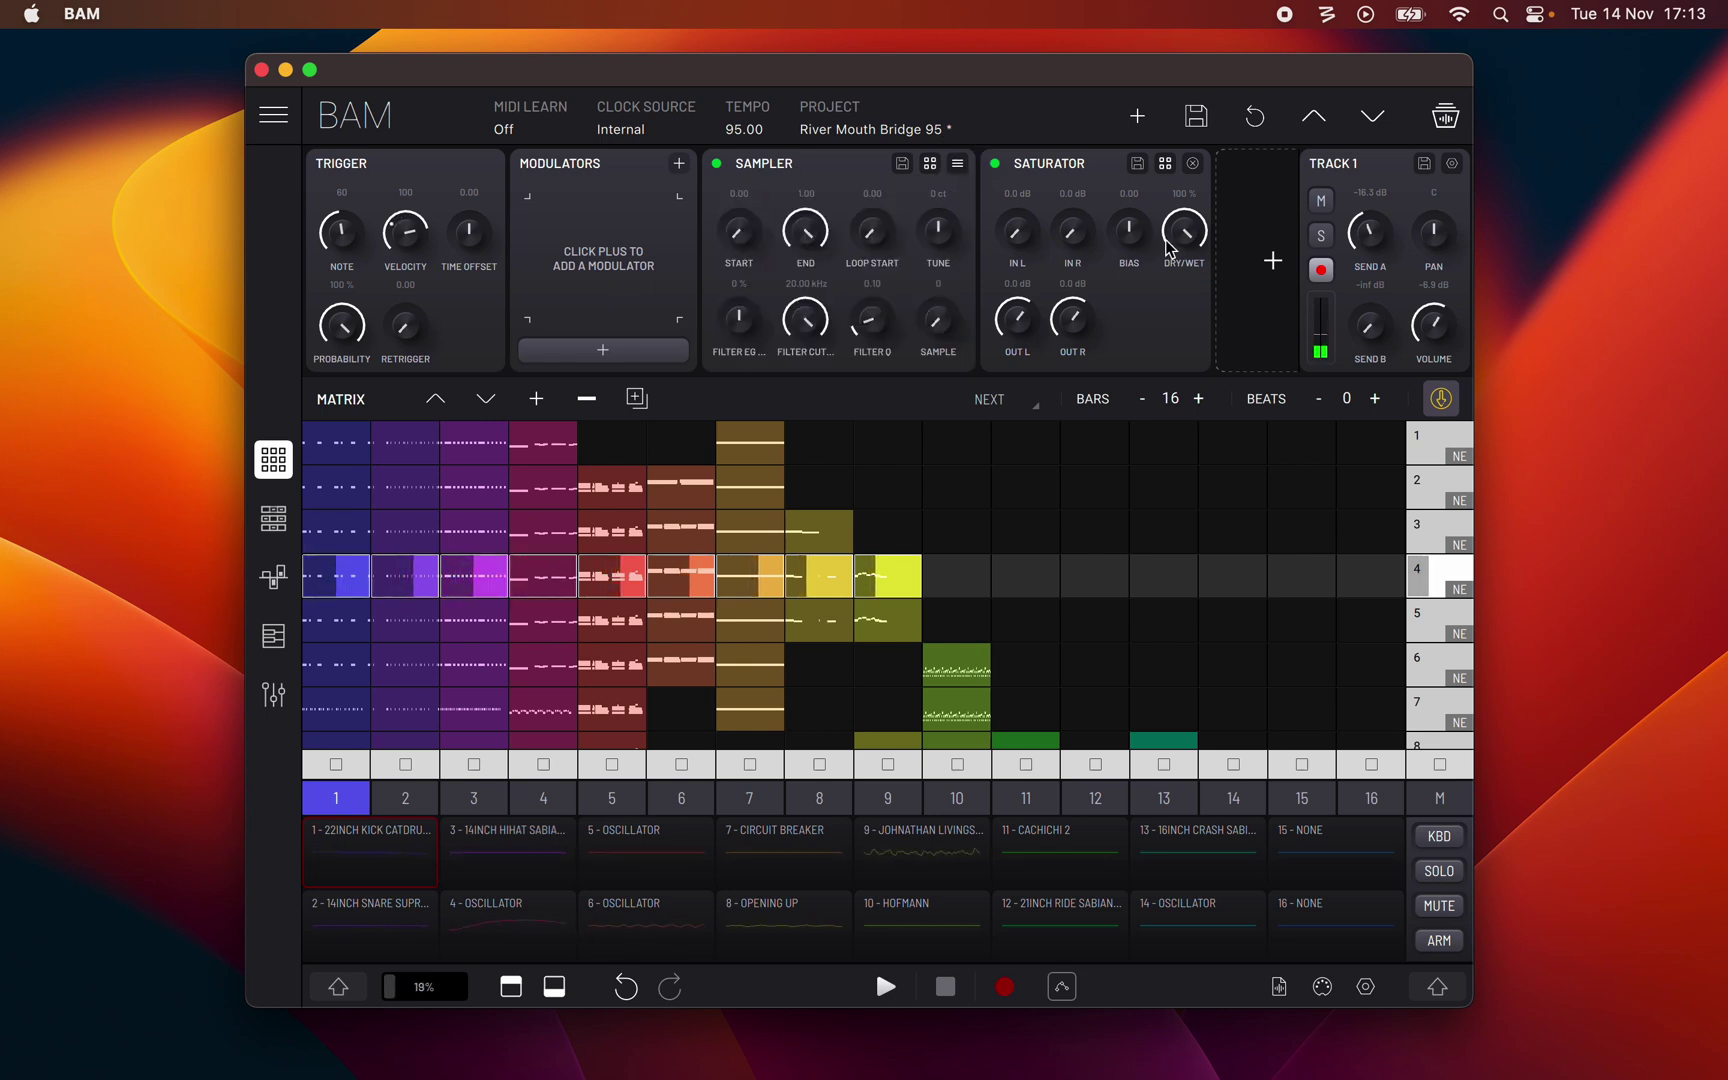
left_click(1277, 265)
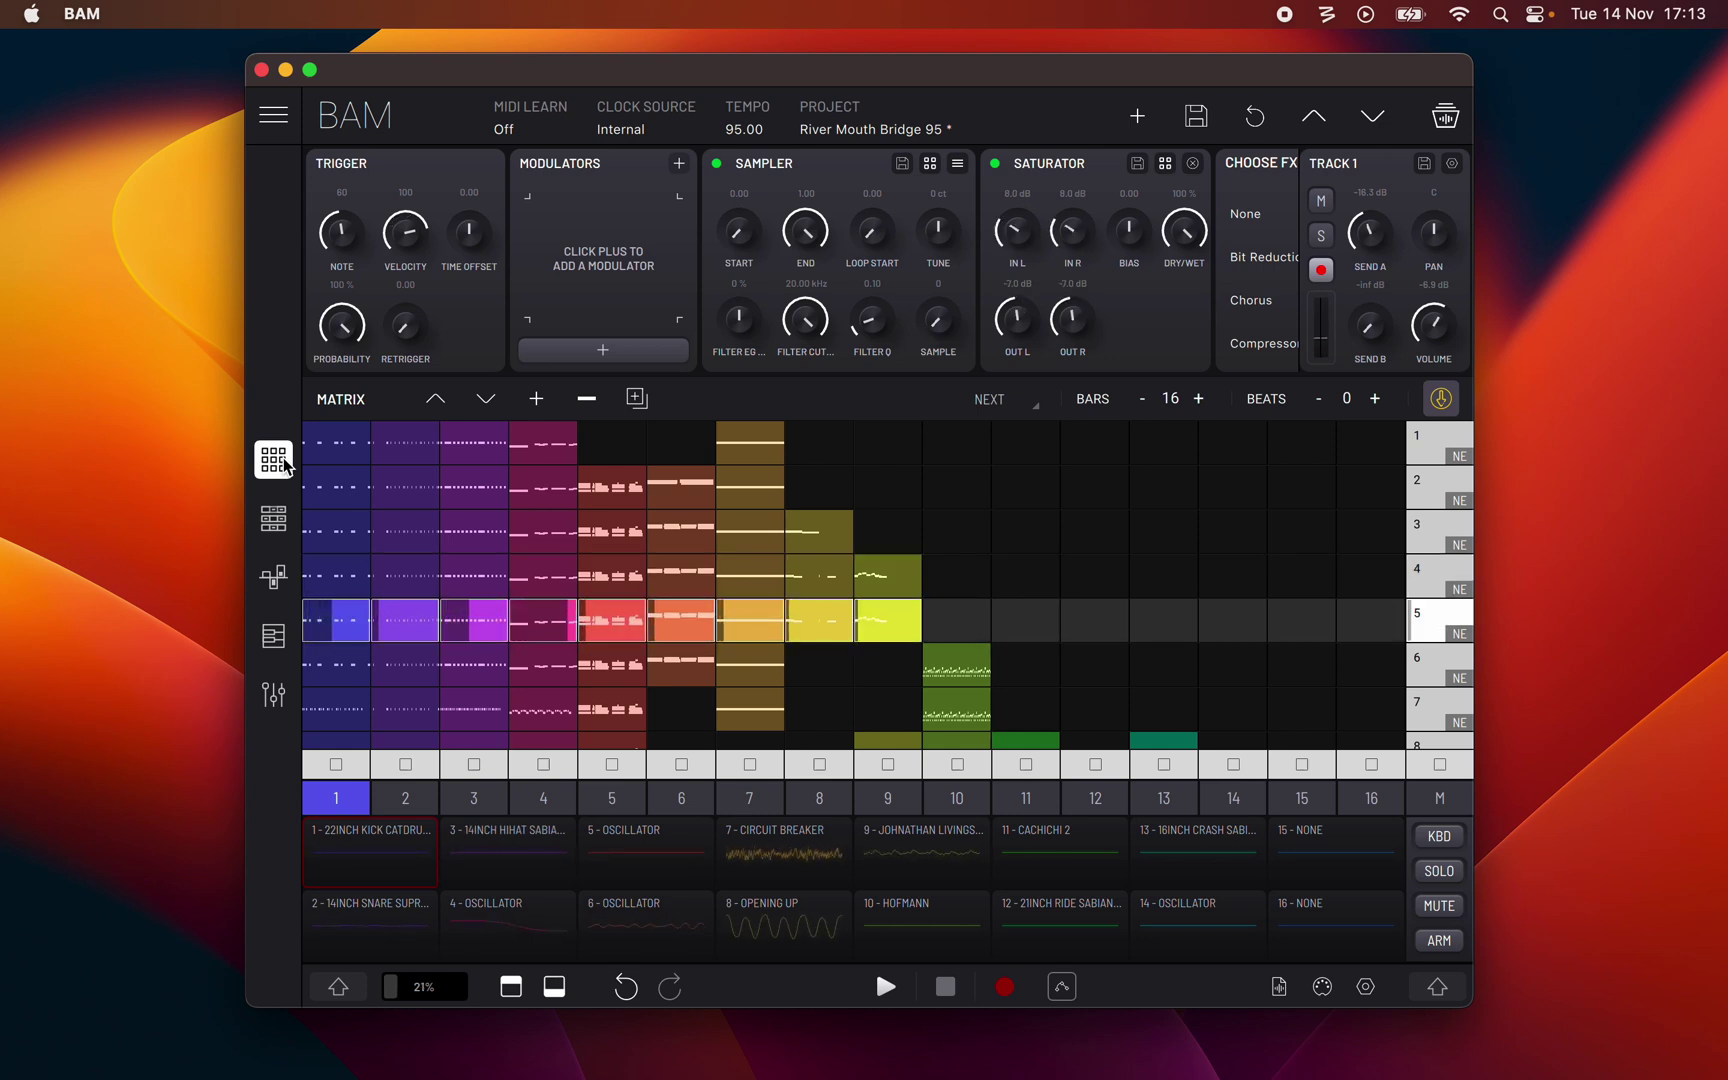
Cycle the main area through Timeline, Automations and Composer views, ending on the Mixer
left_click(276, 519)
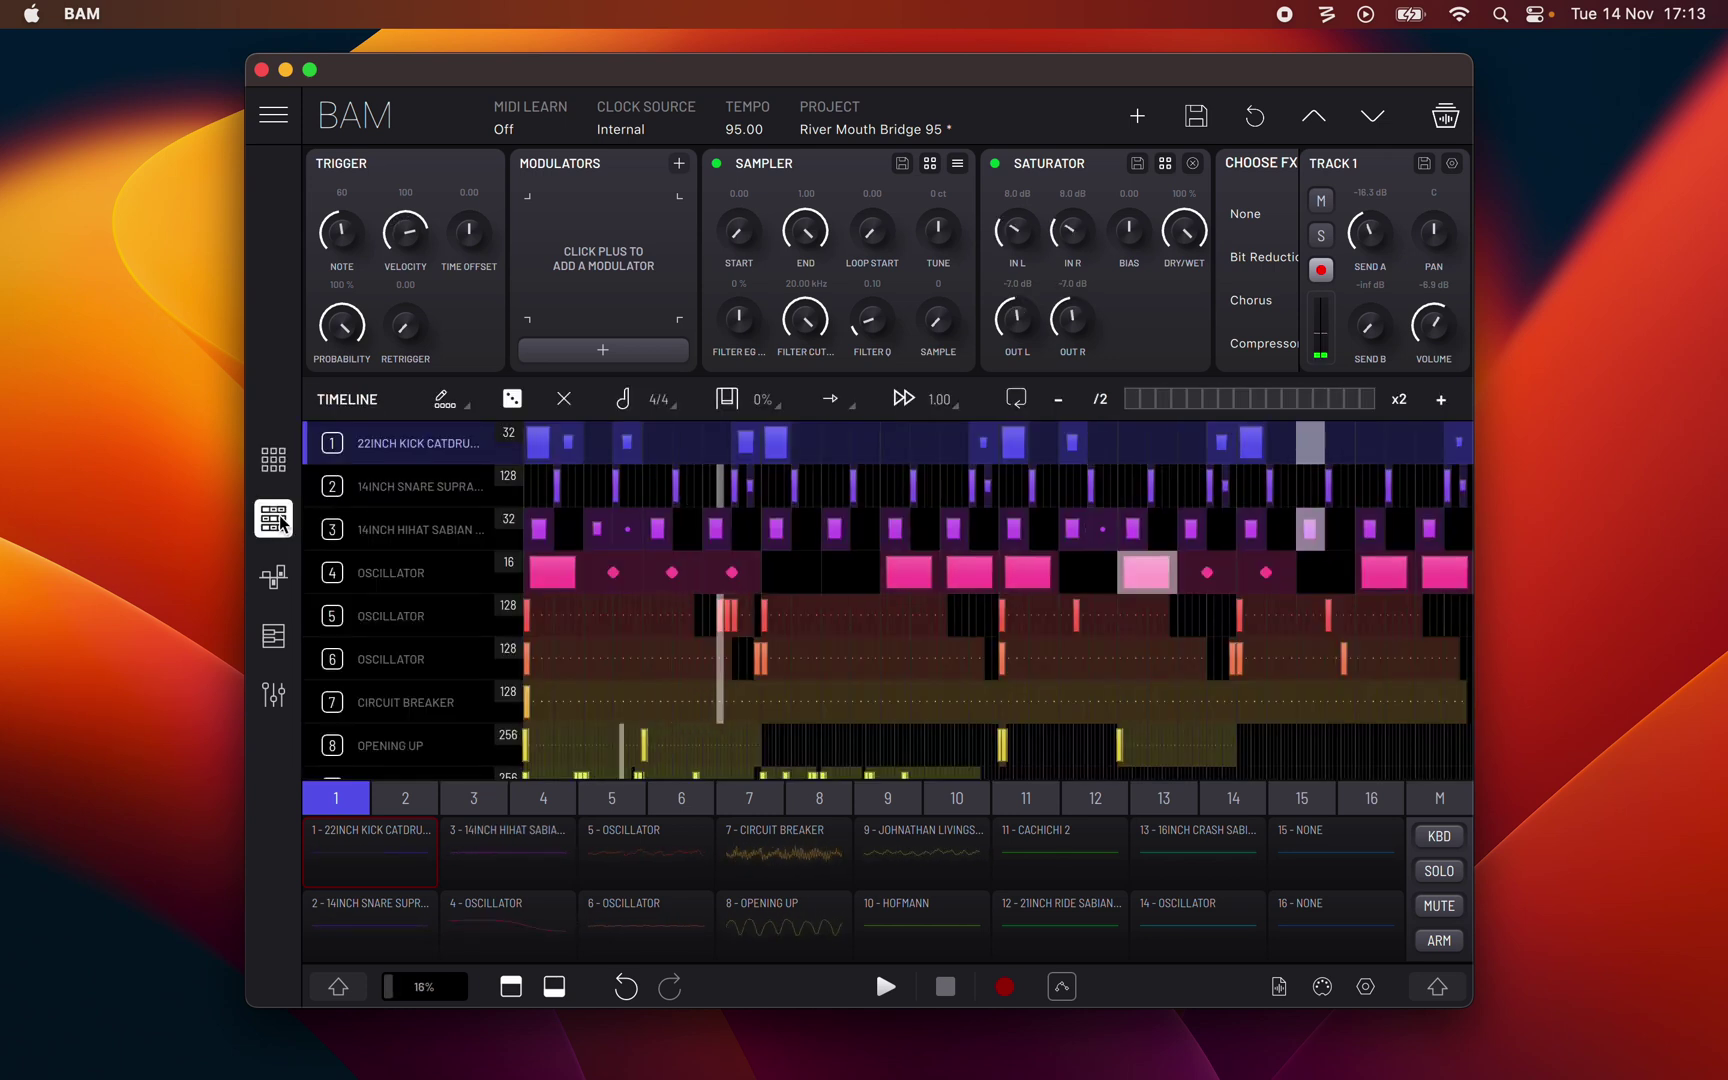
left_click(273, 577)
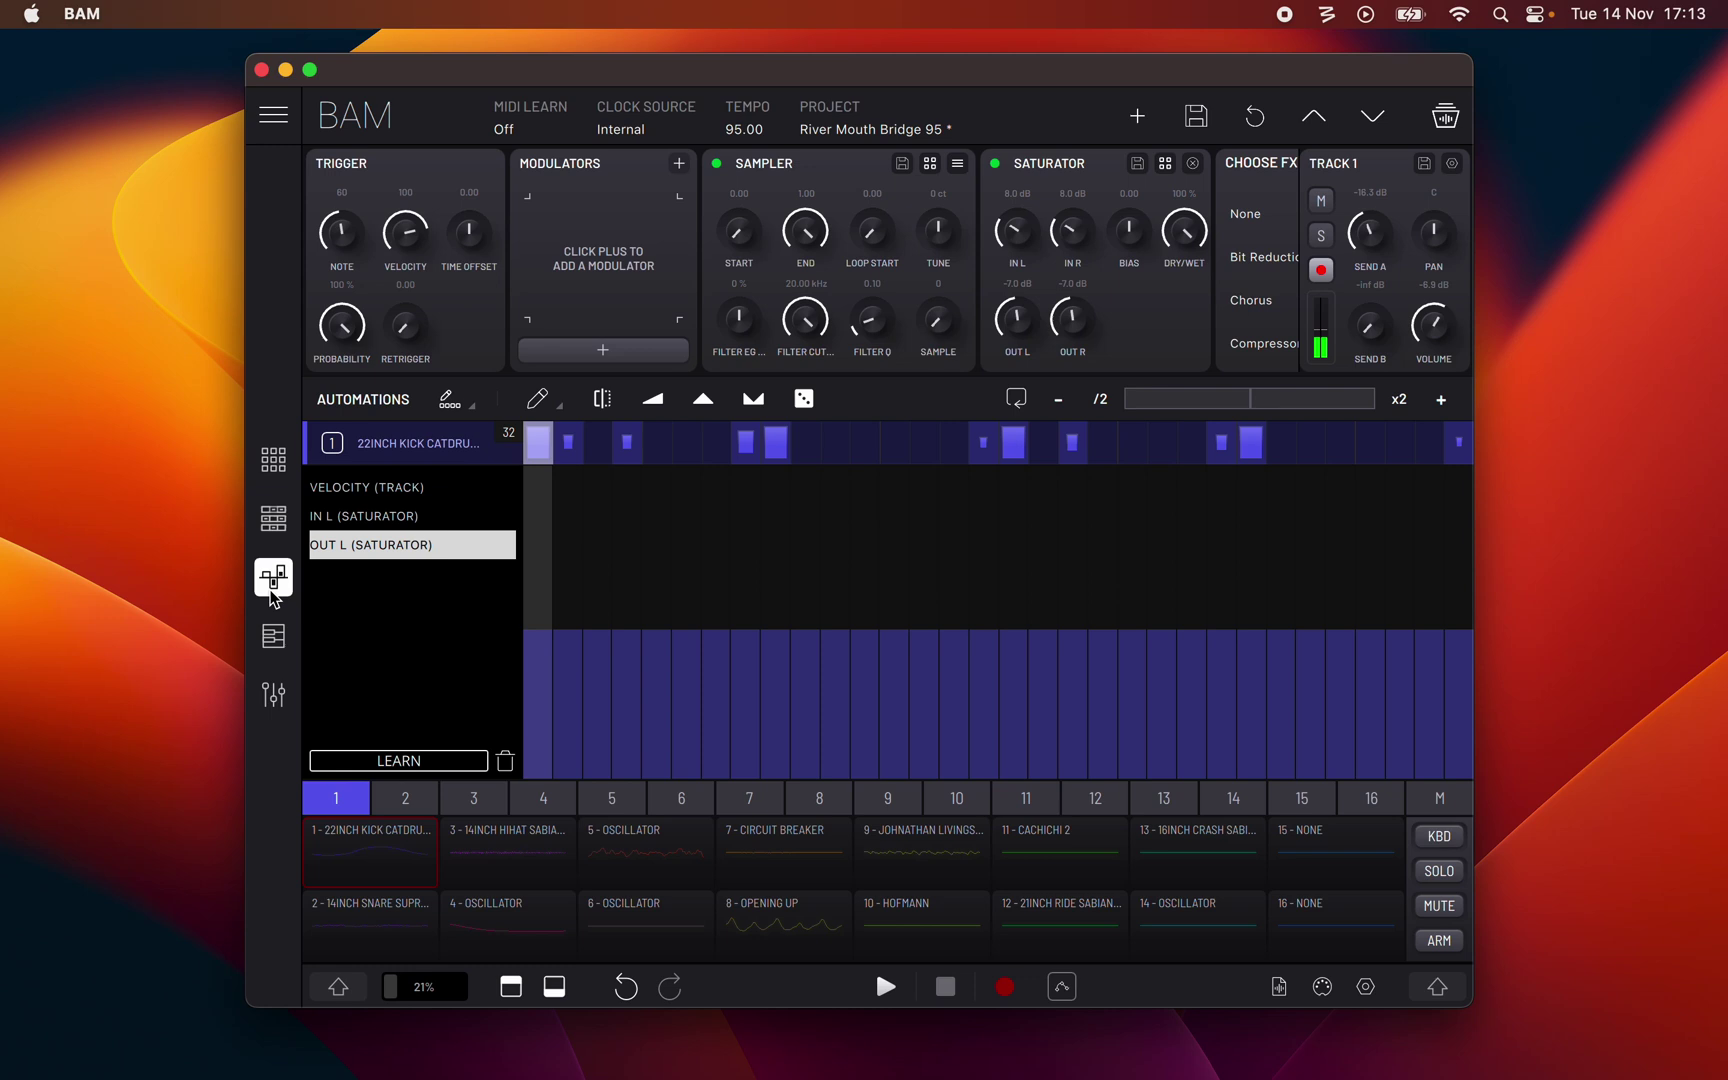
left_click(273, 635)
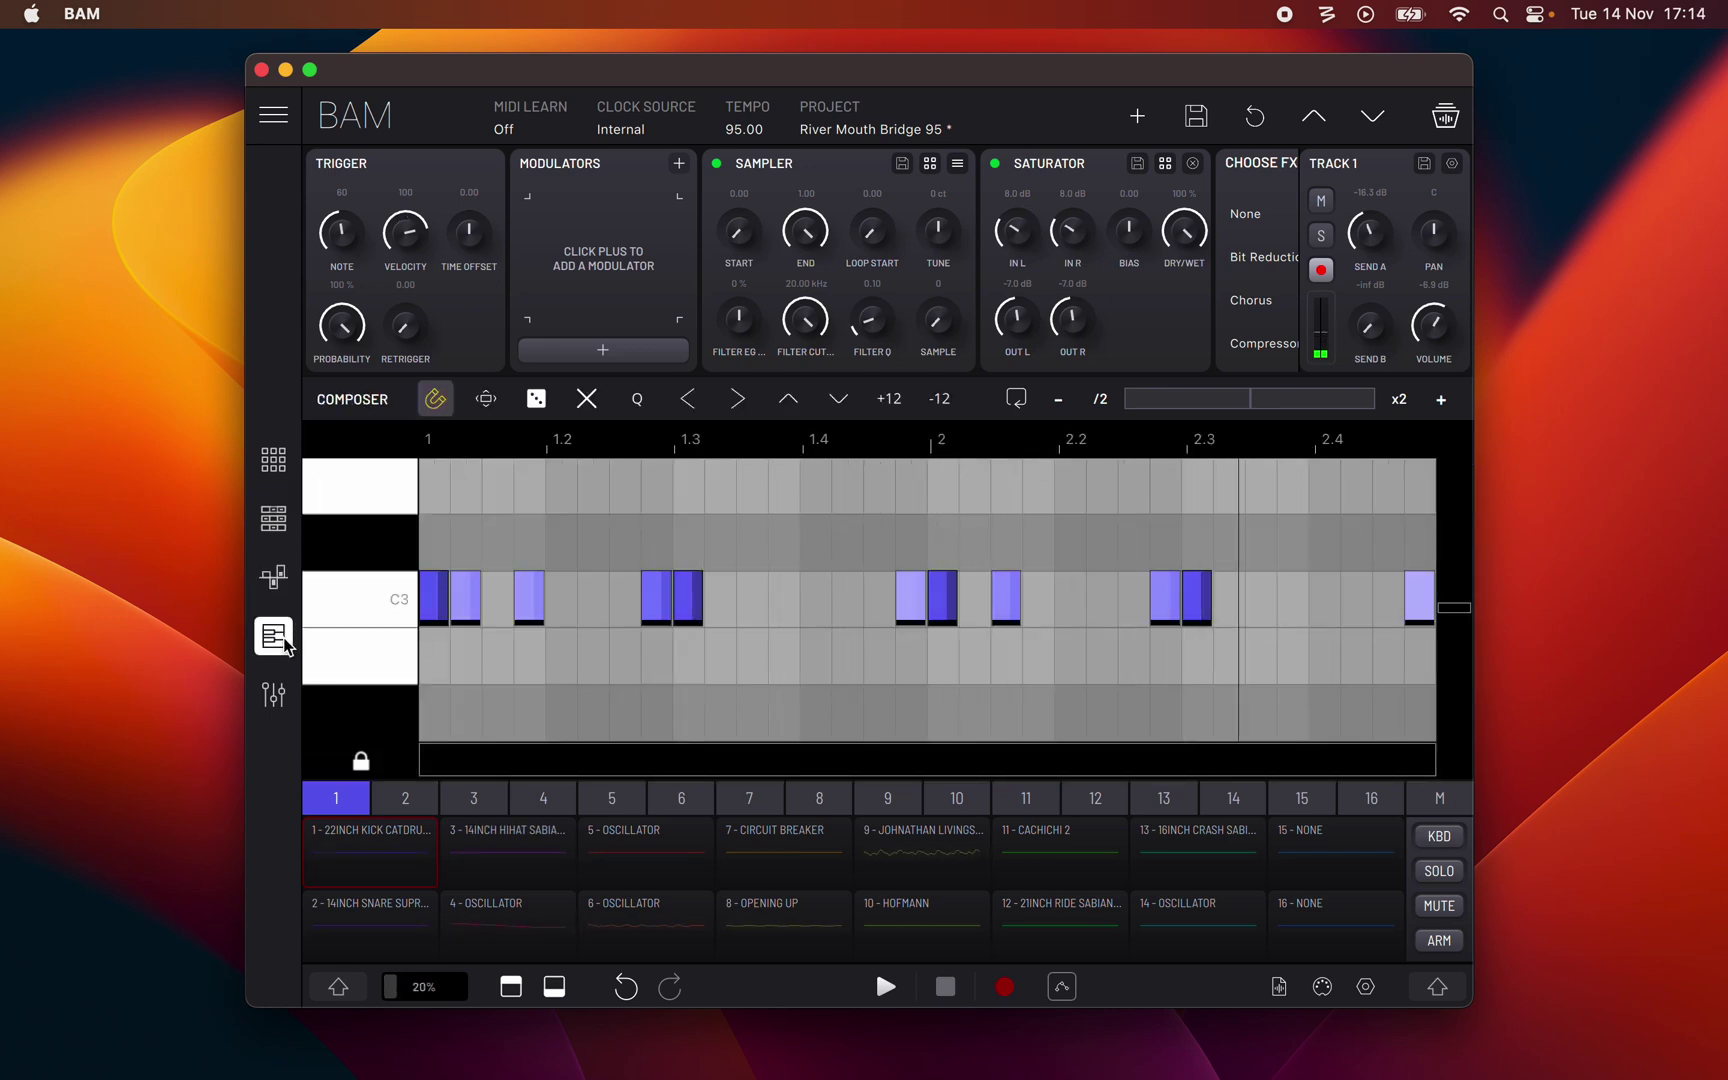
left_click(276, 695)
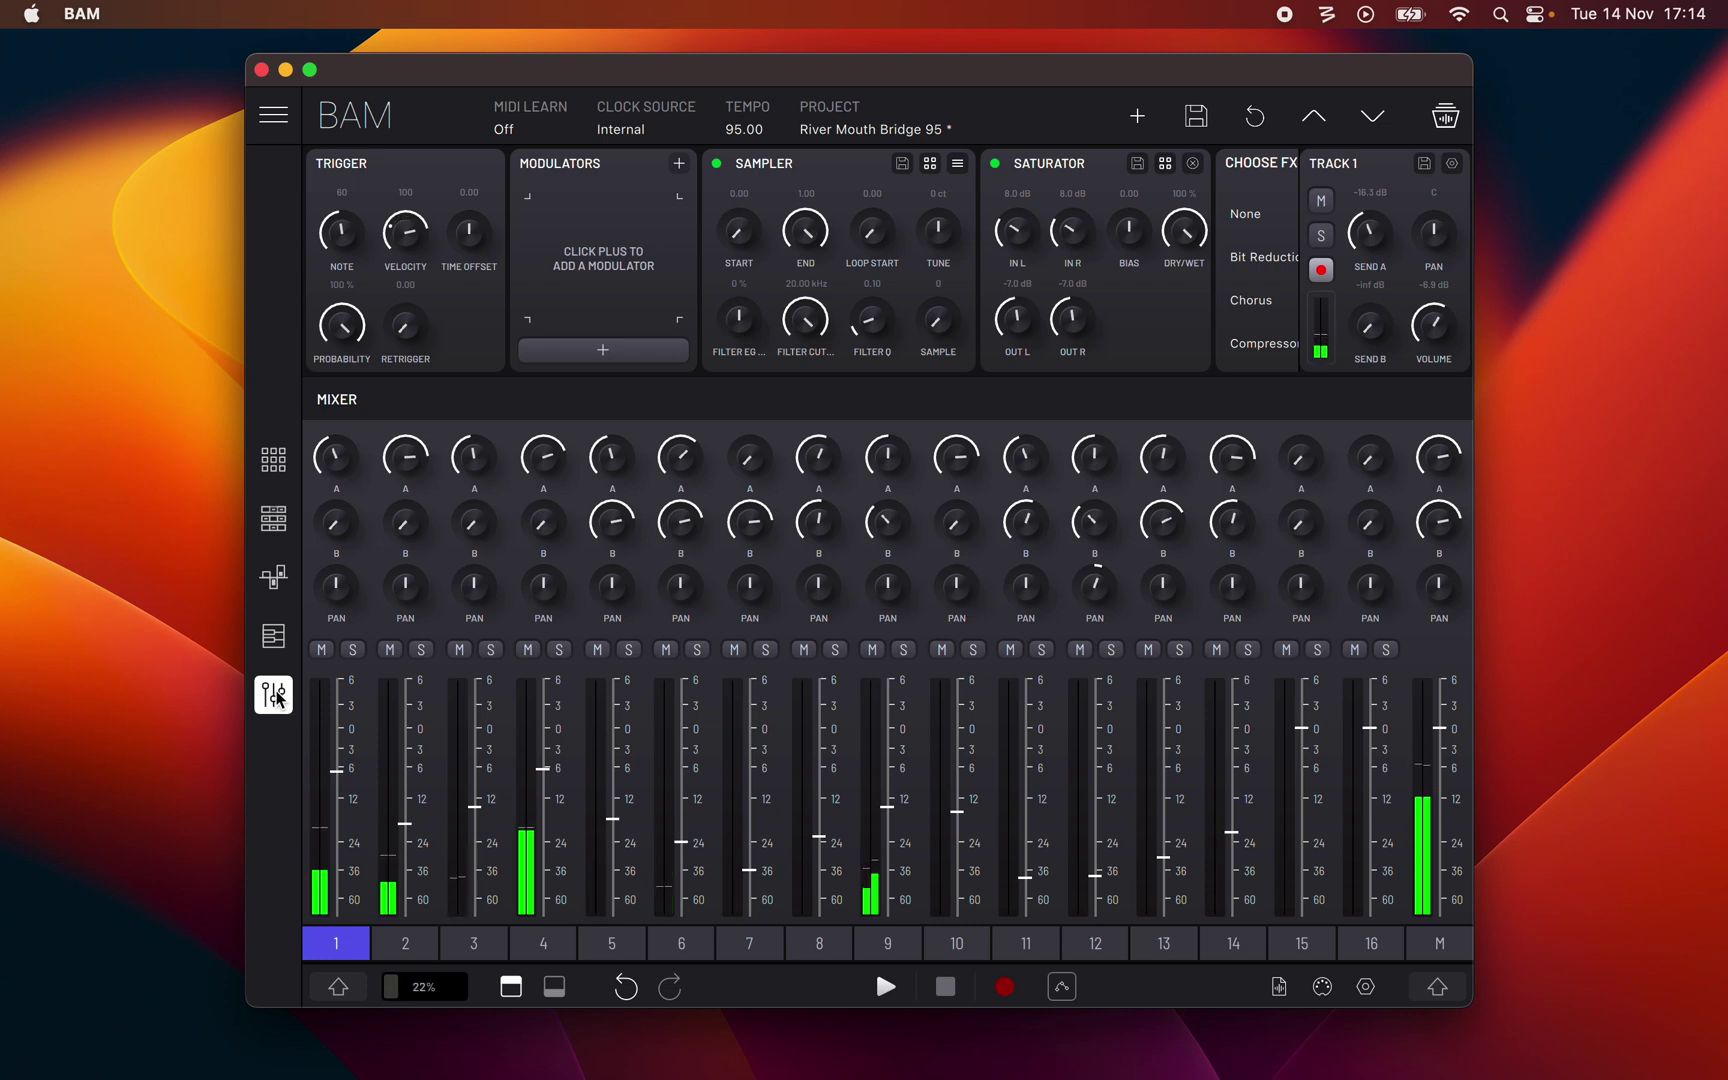
Inspect the devices of tracks 4, 7, 11 and the master, then return to Track 1
left_click(555, 943)
left_click(745, 943)
left_click(1030, 943)
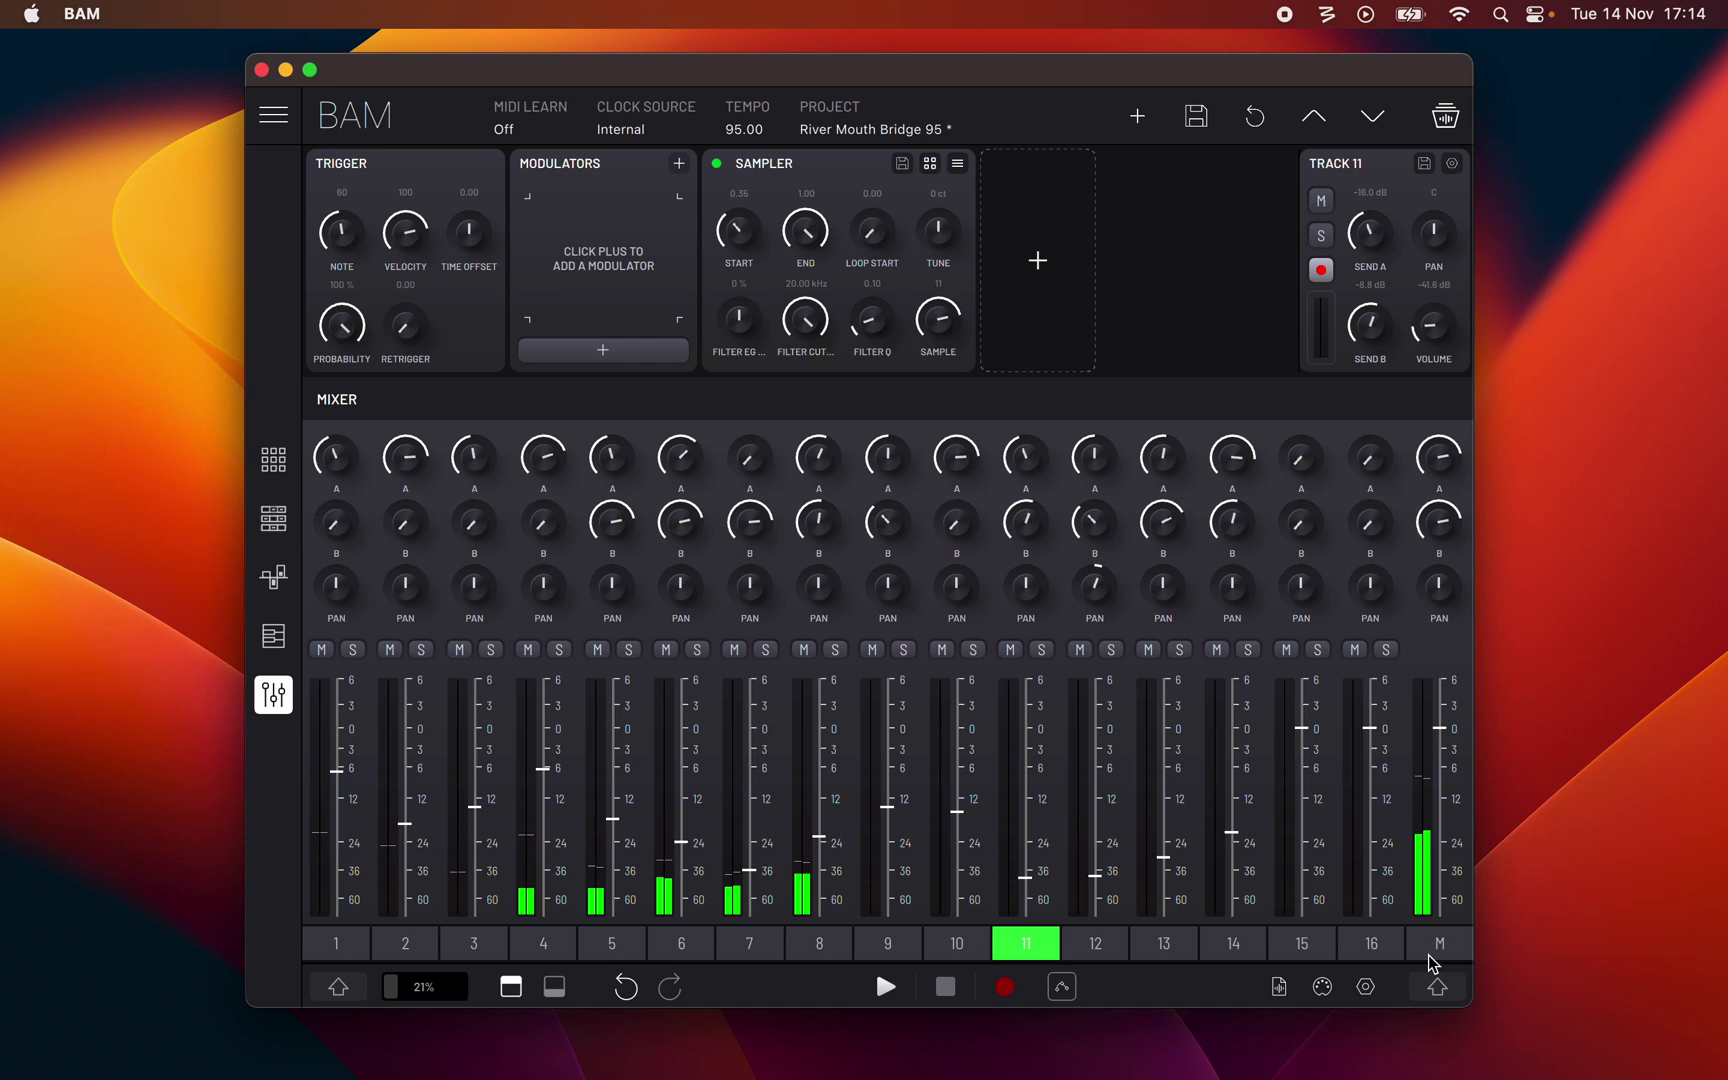
left_click(1438, 945)
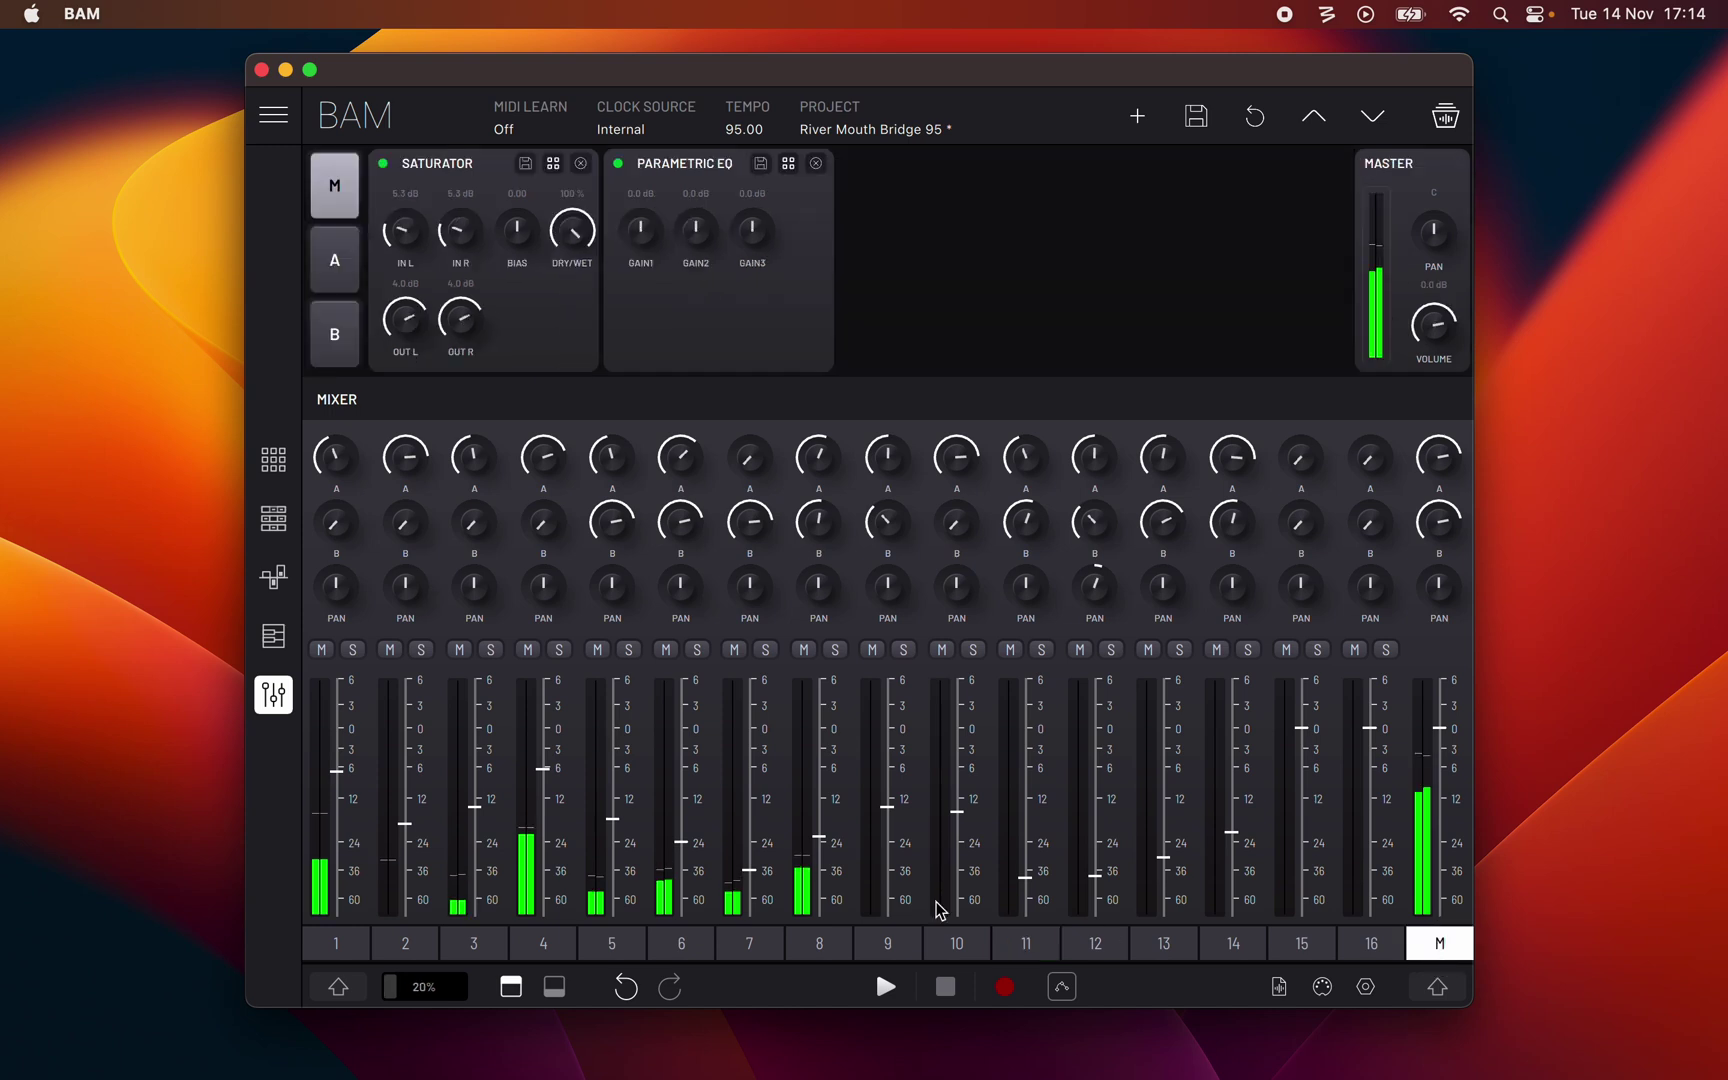
left_click(345, 945)
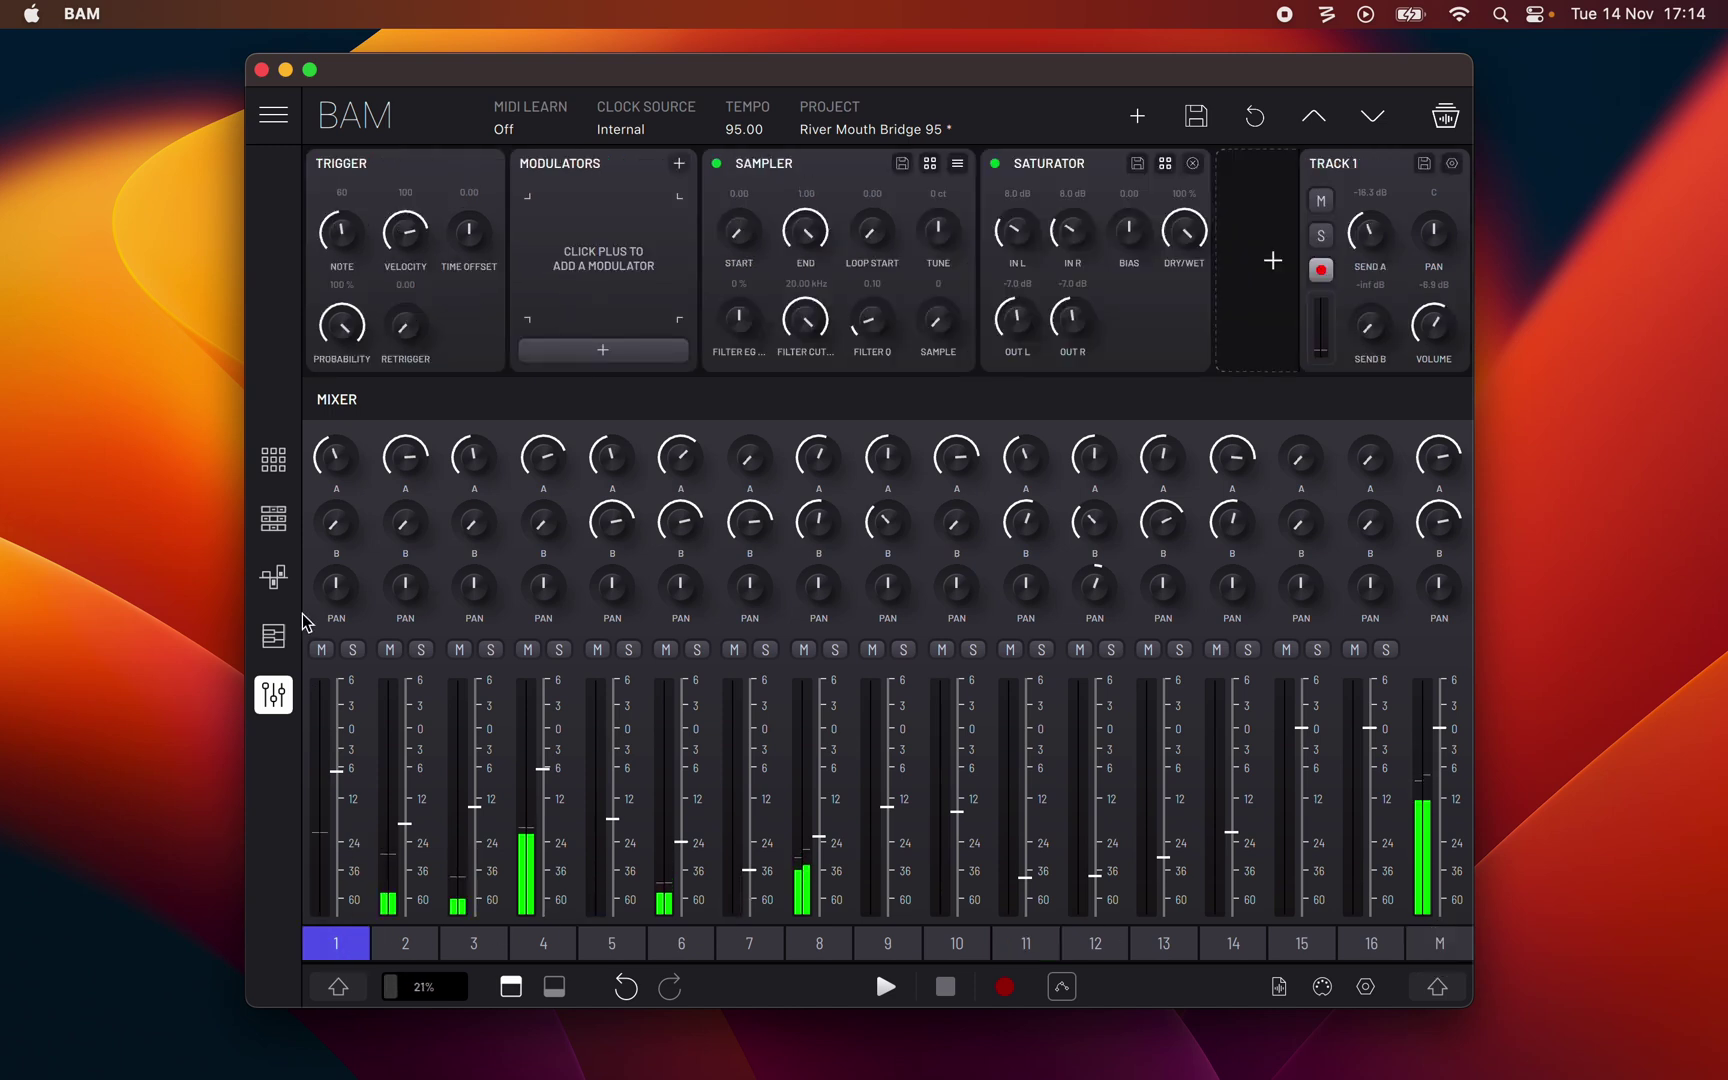
Return to the clip matrix and try the SOLO, MUTE and ARM track-pad modes
left_click(280, 463)
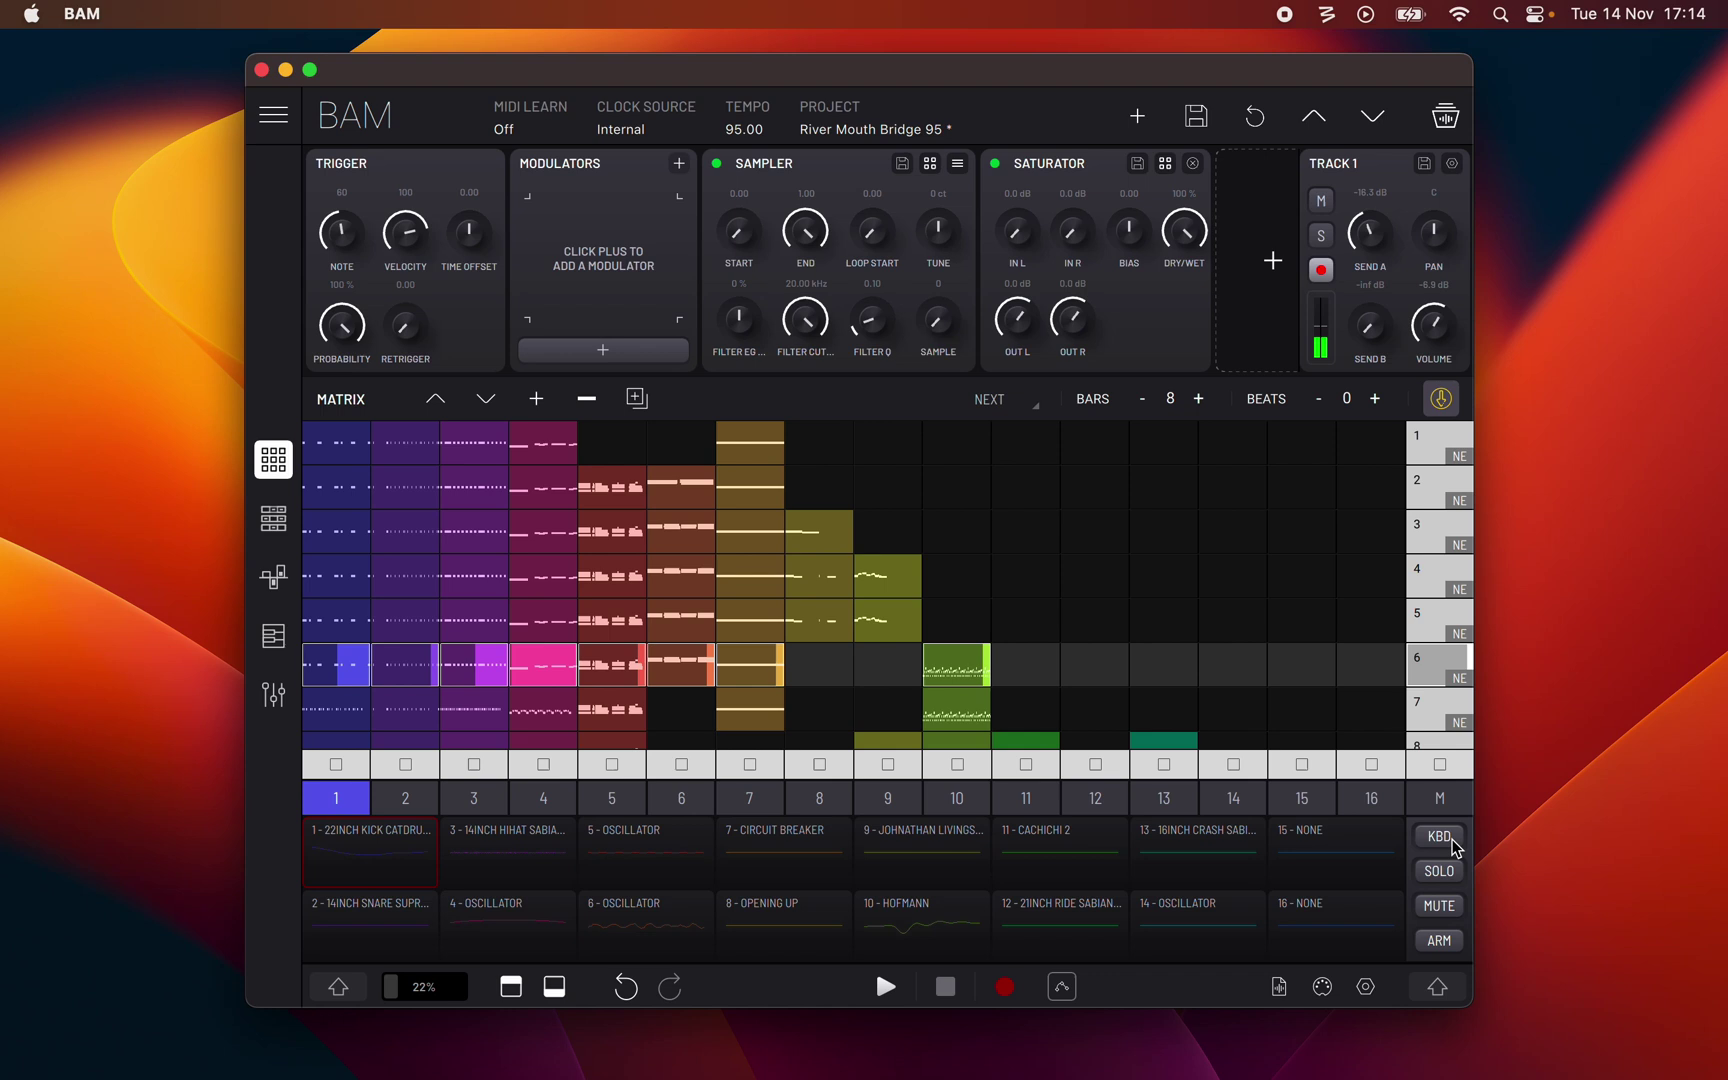
left_click(1441, 872)
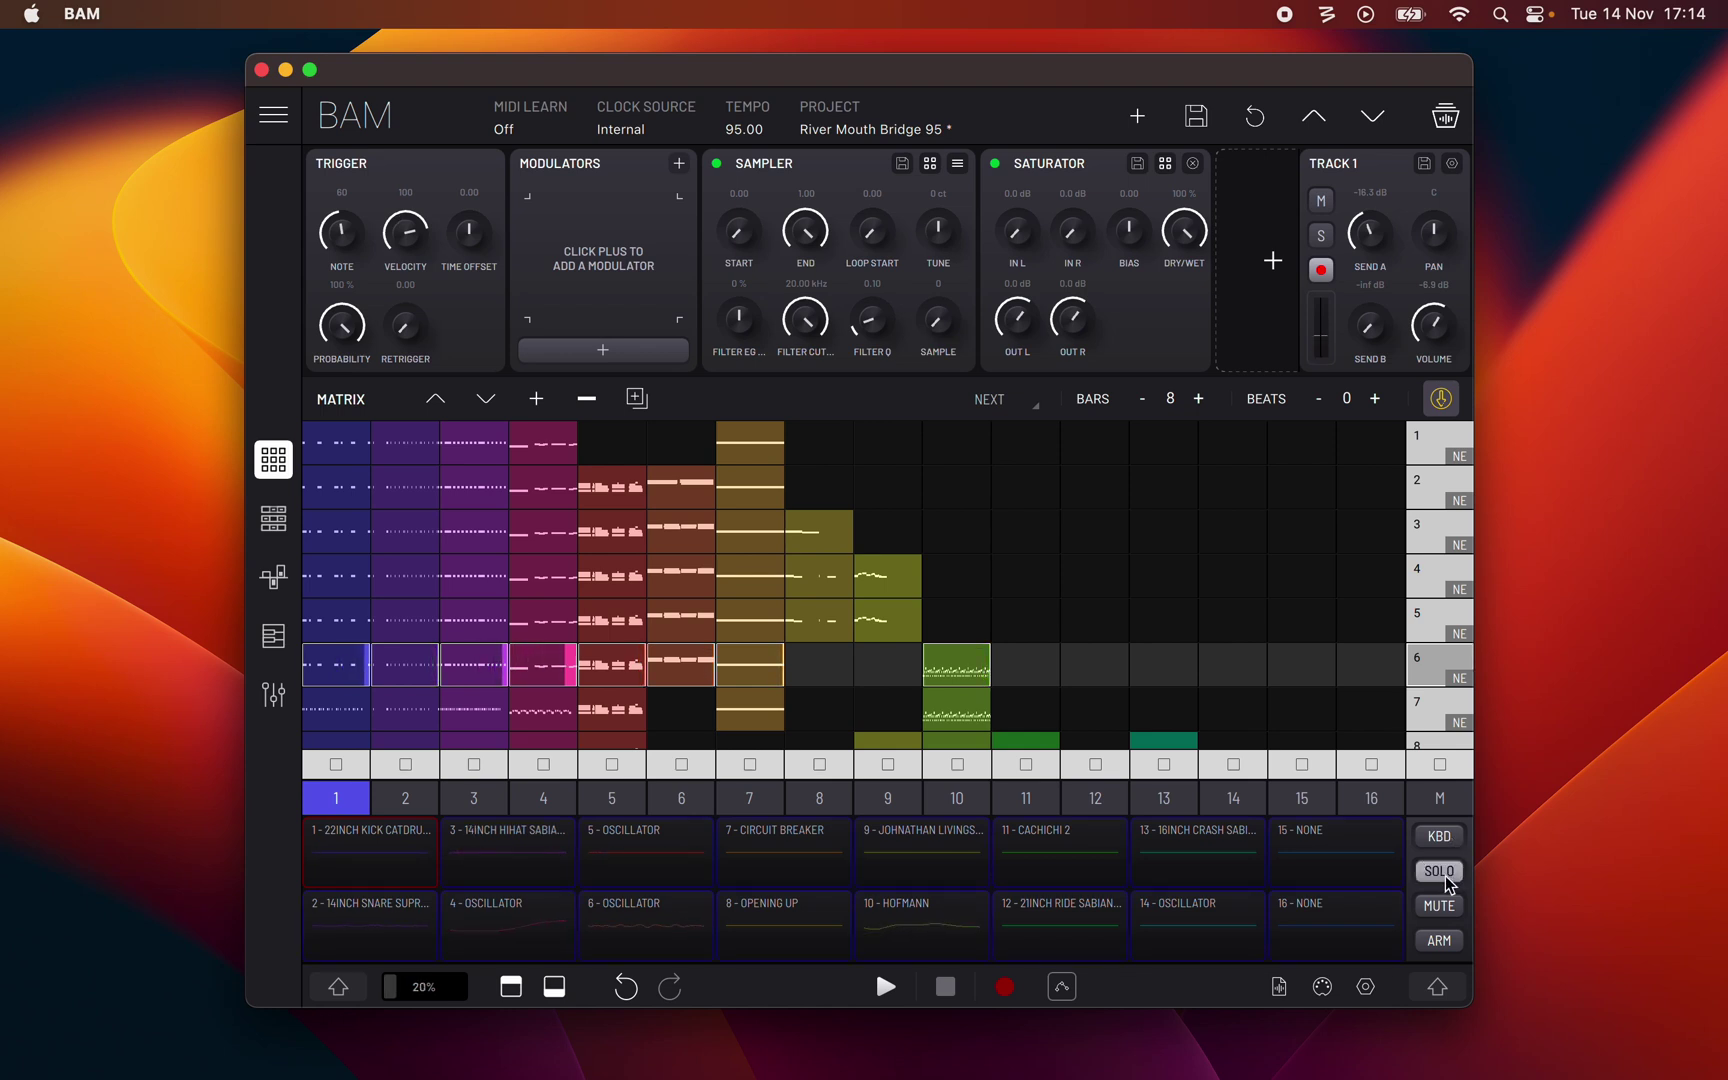
left_click(1439, 905)
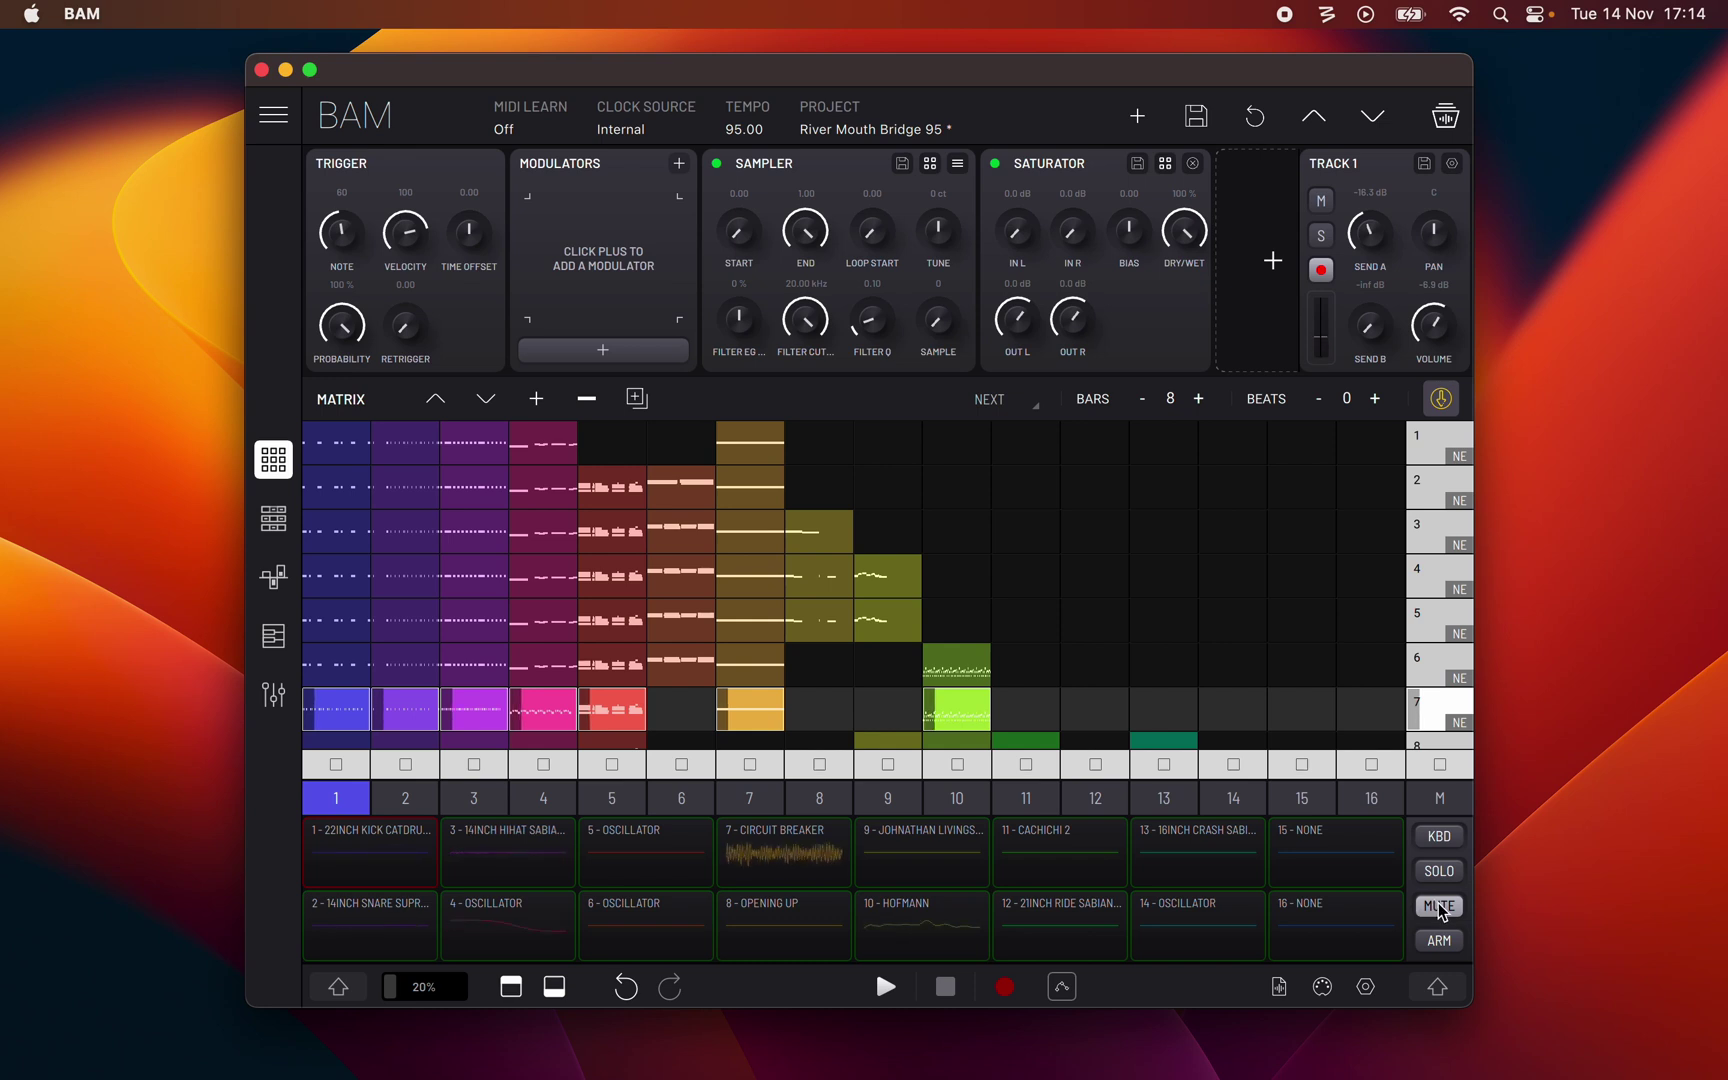
left_click(1438, 940)
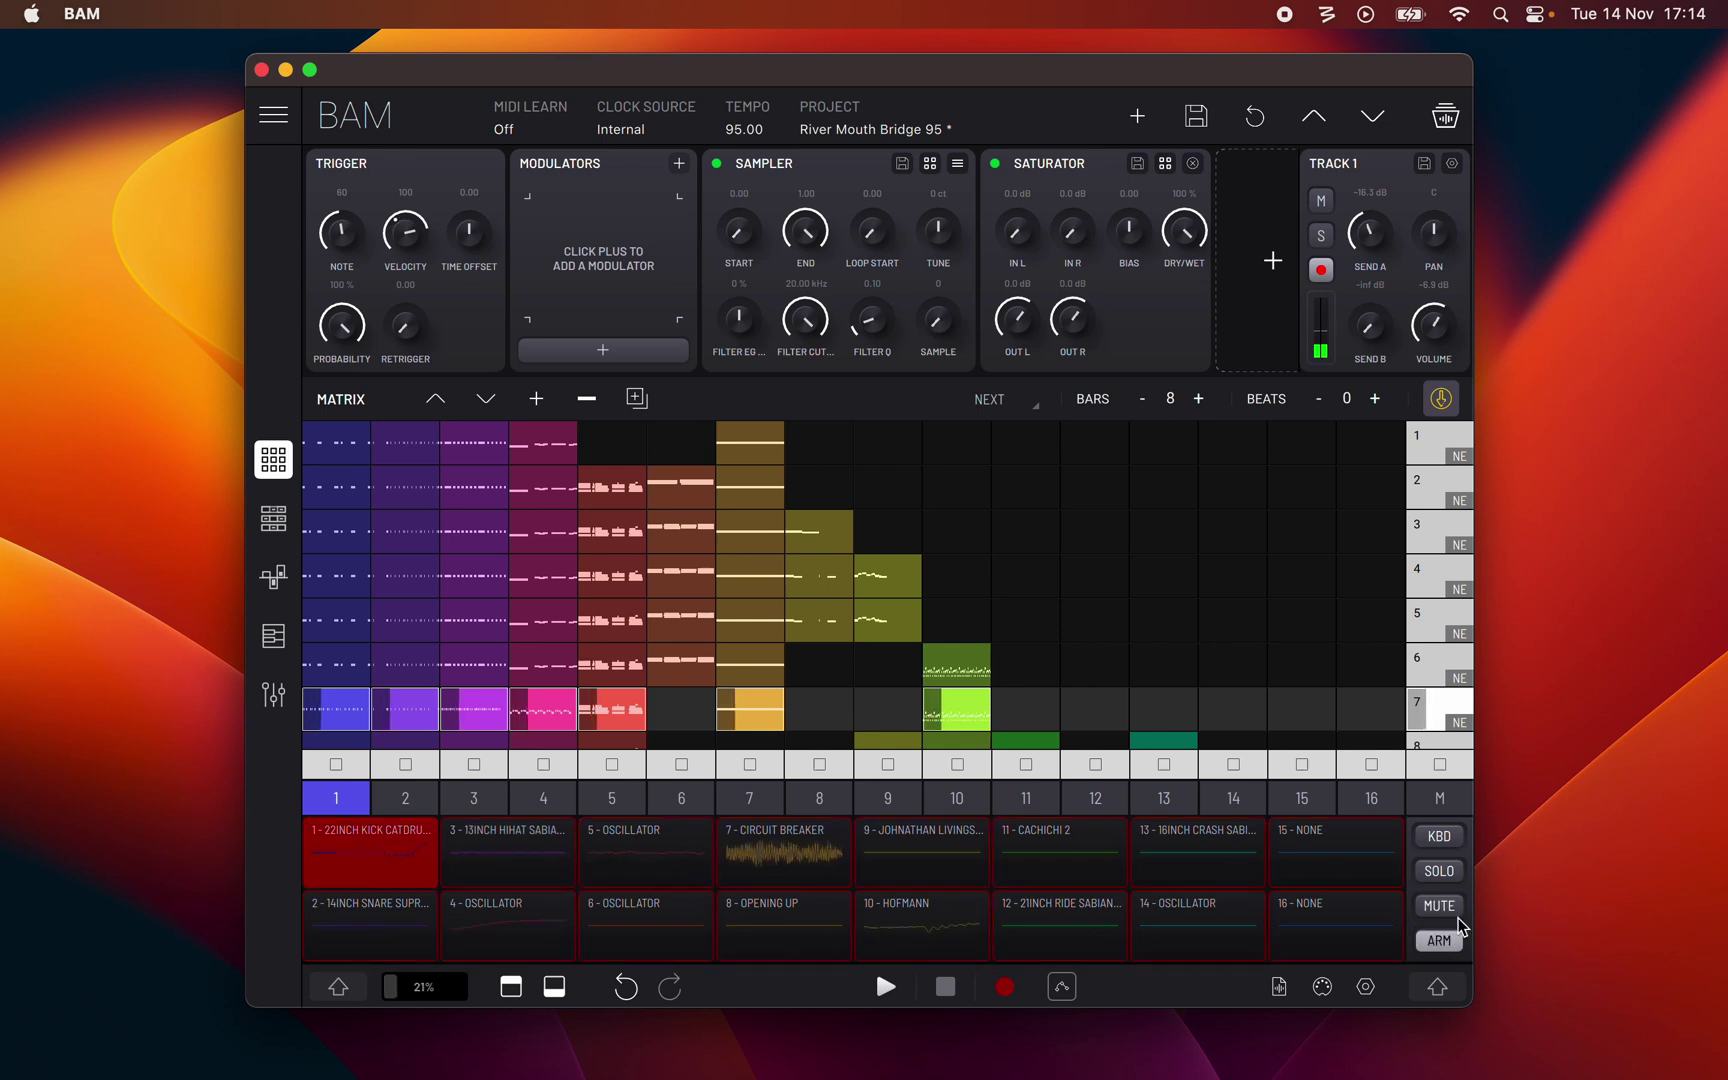
Turn ARM mode off and toggle the shift modifier off and back on
left_click(1440, 941)
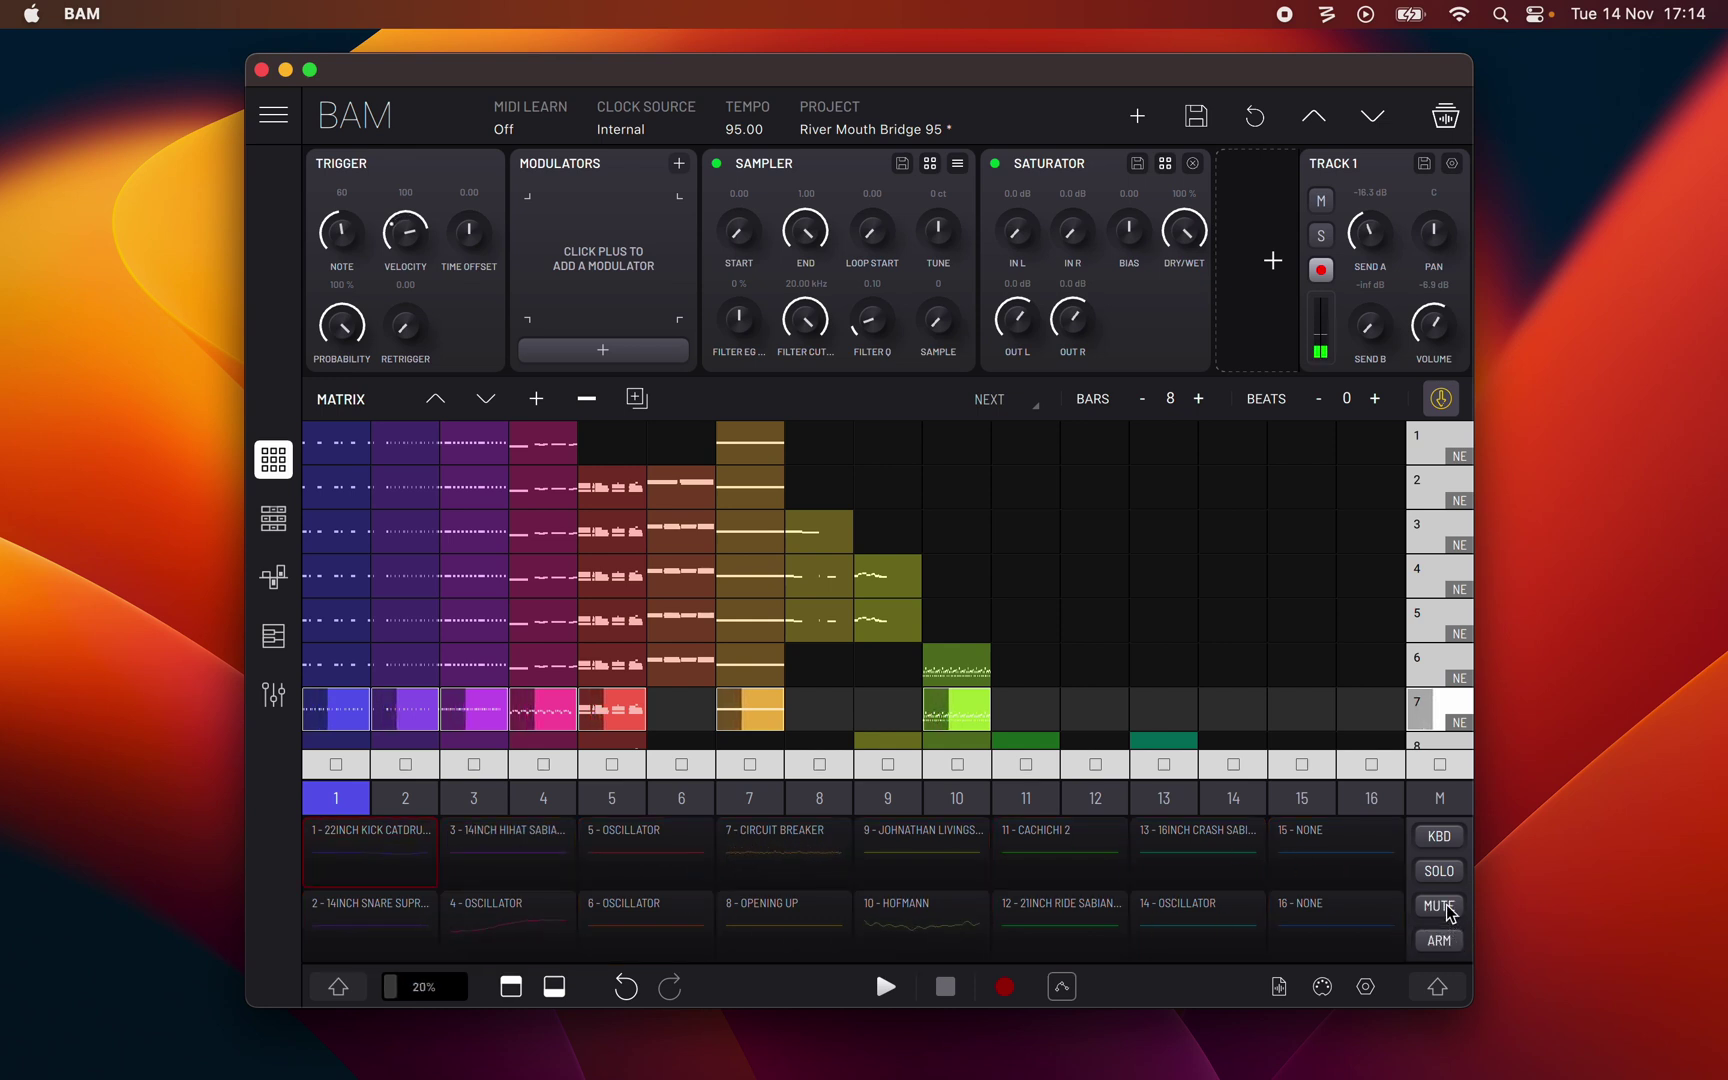
left_click(1436, 986)
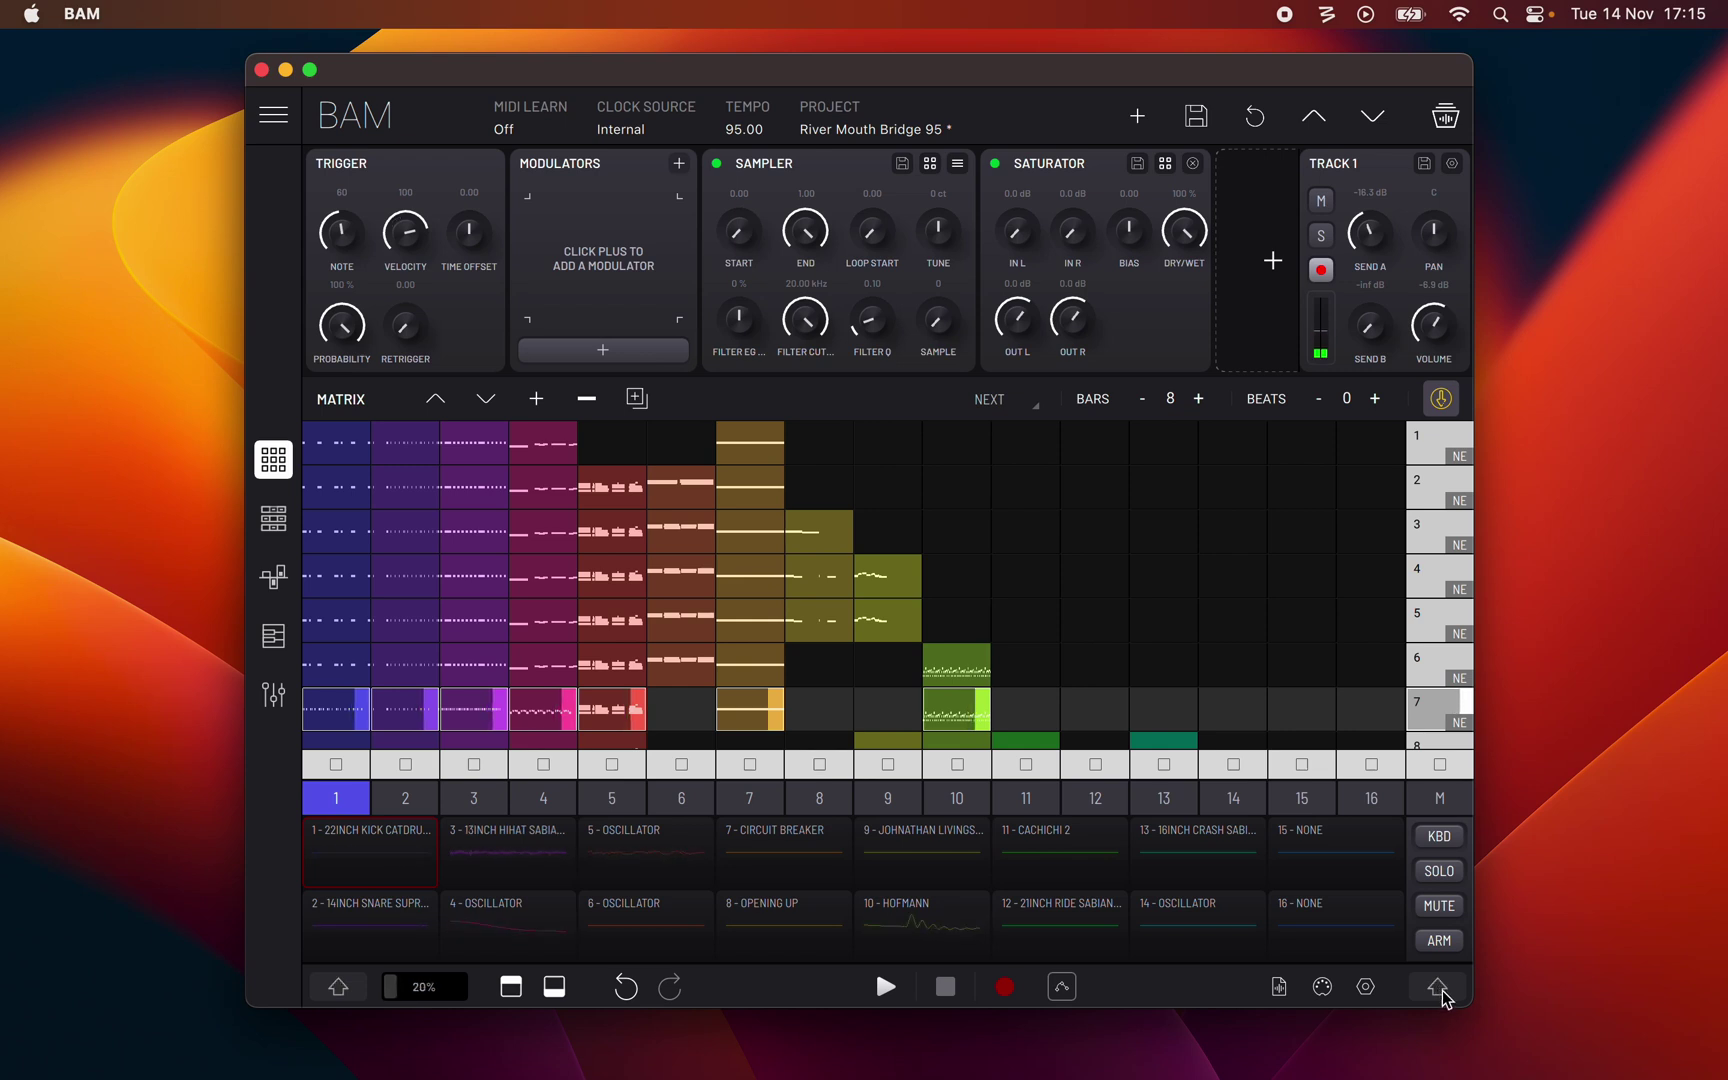
left_click(1449, 1000)
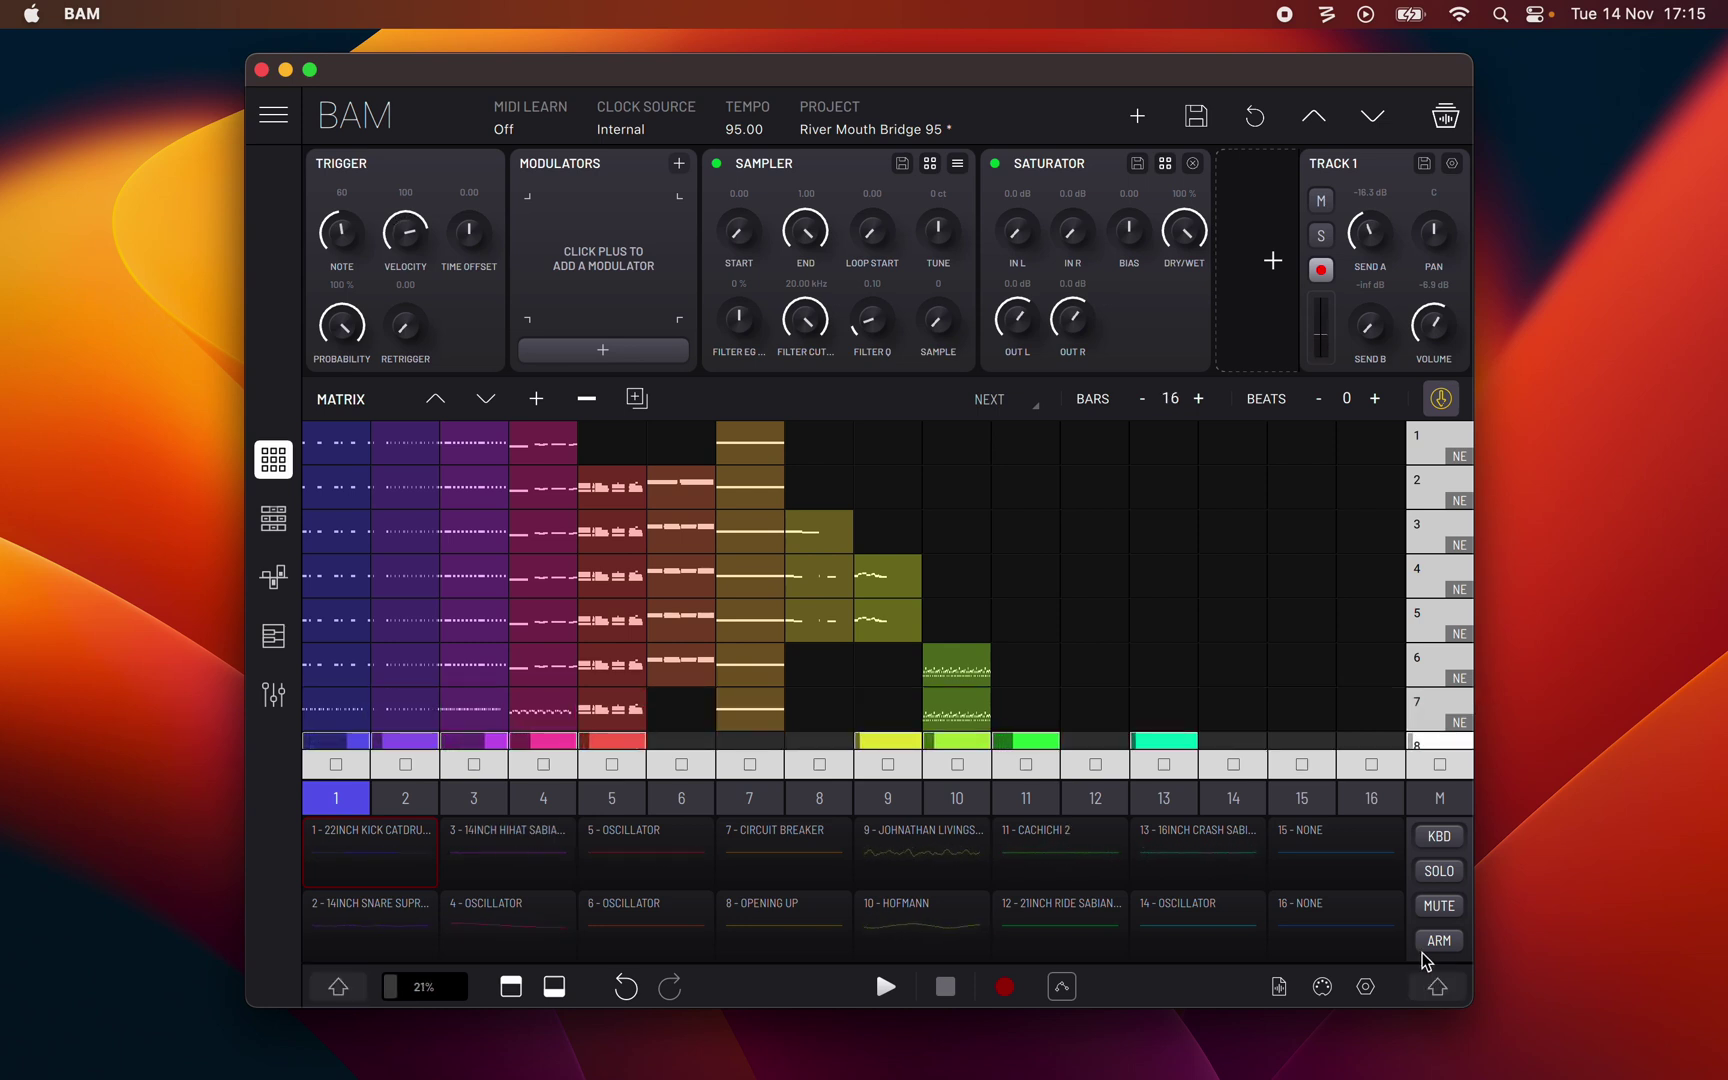
Switch the pads to the KBD note keyboard, toggle shift, and move the octave up then back to C2
left_click(1440, 837)
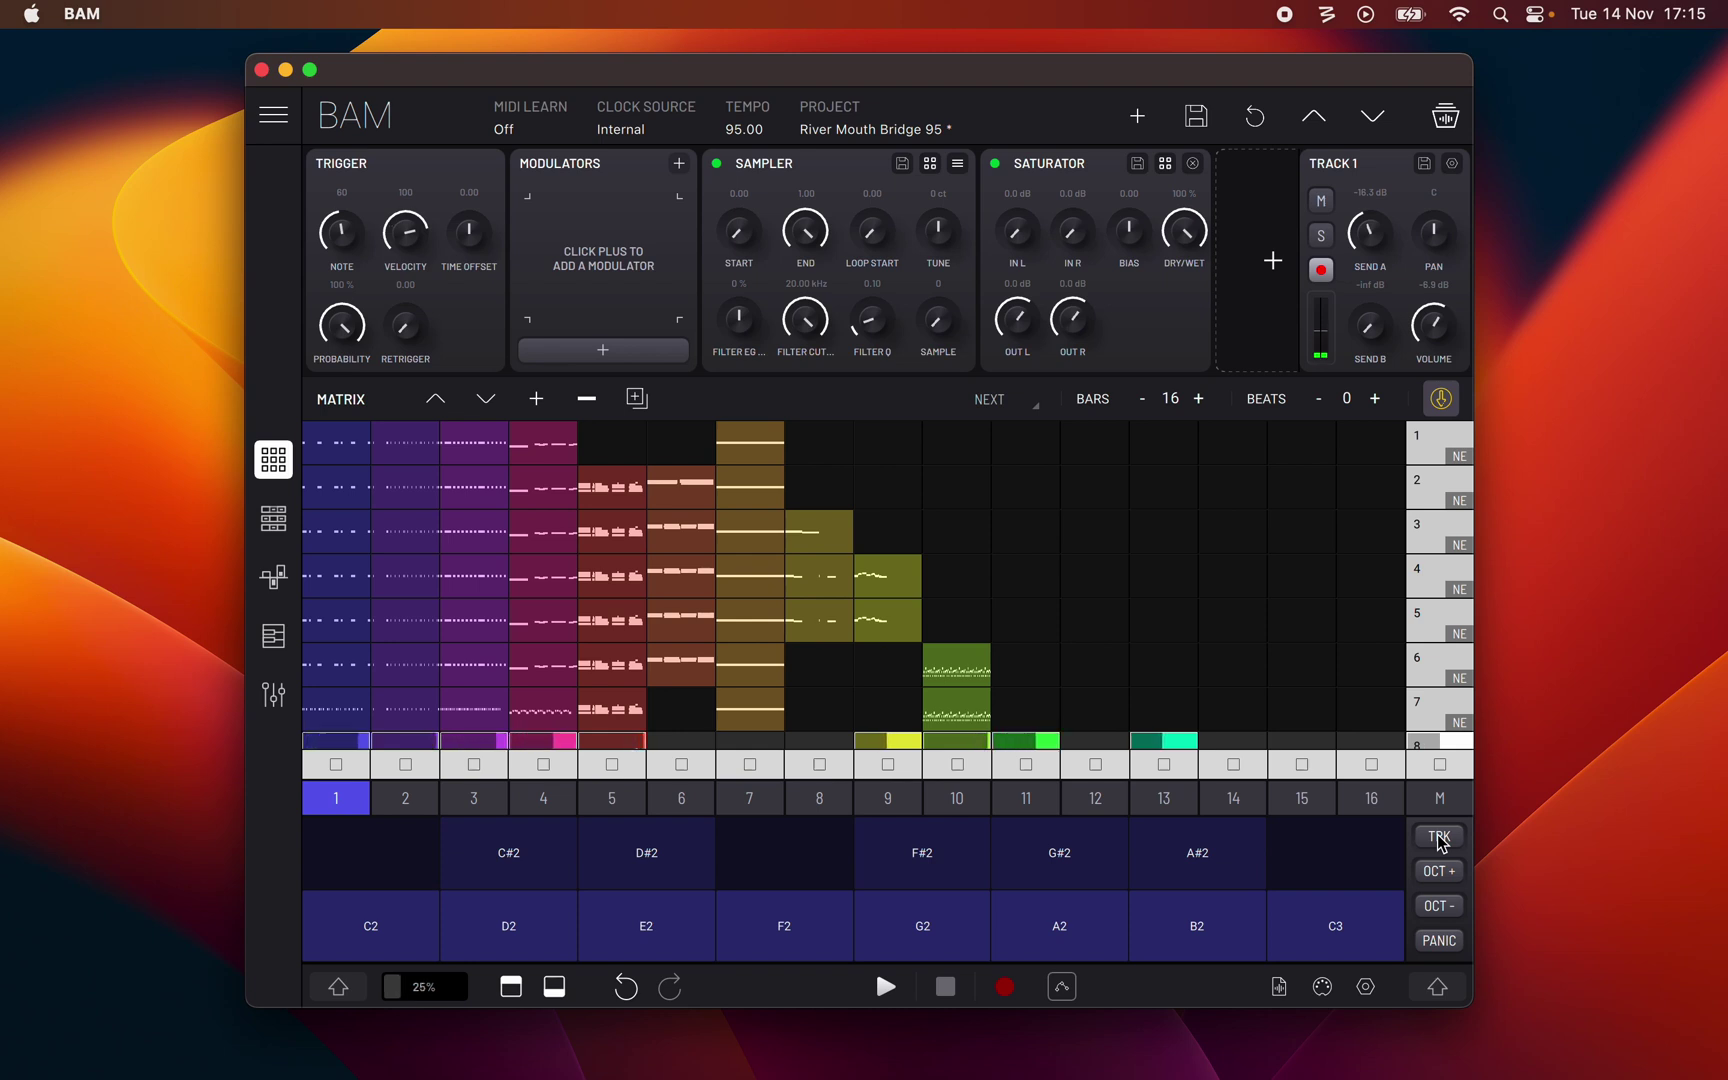
left_click(1437, 987)
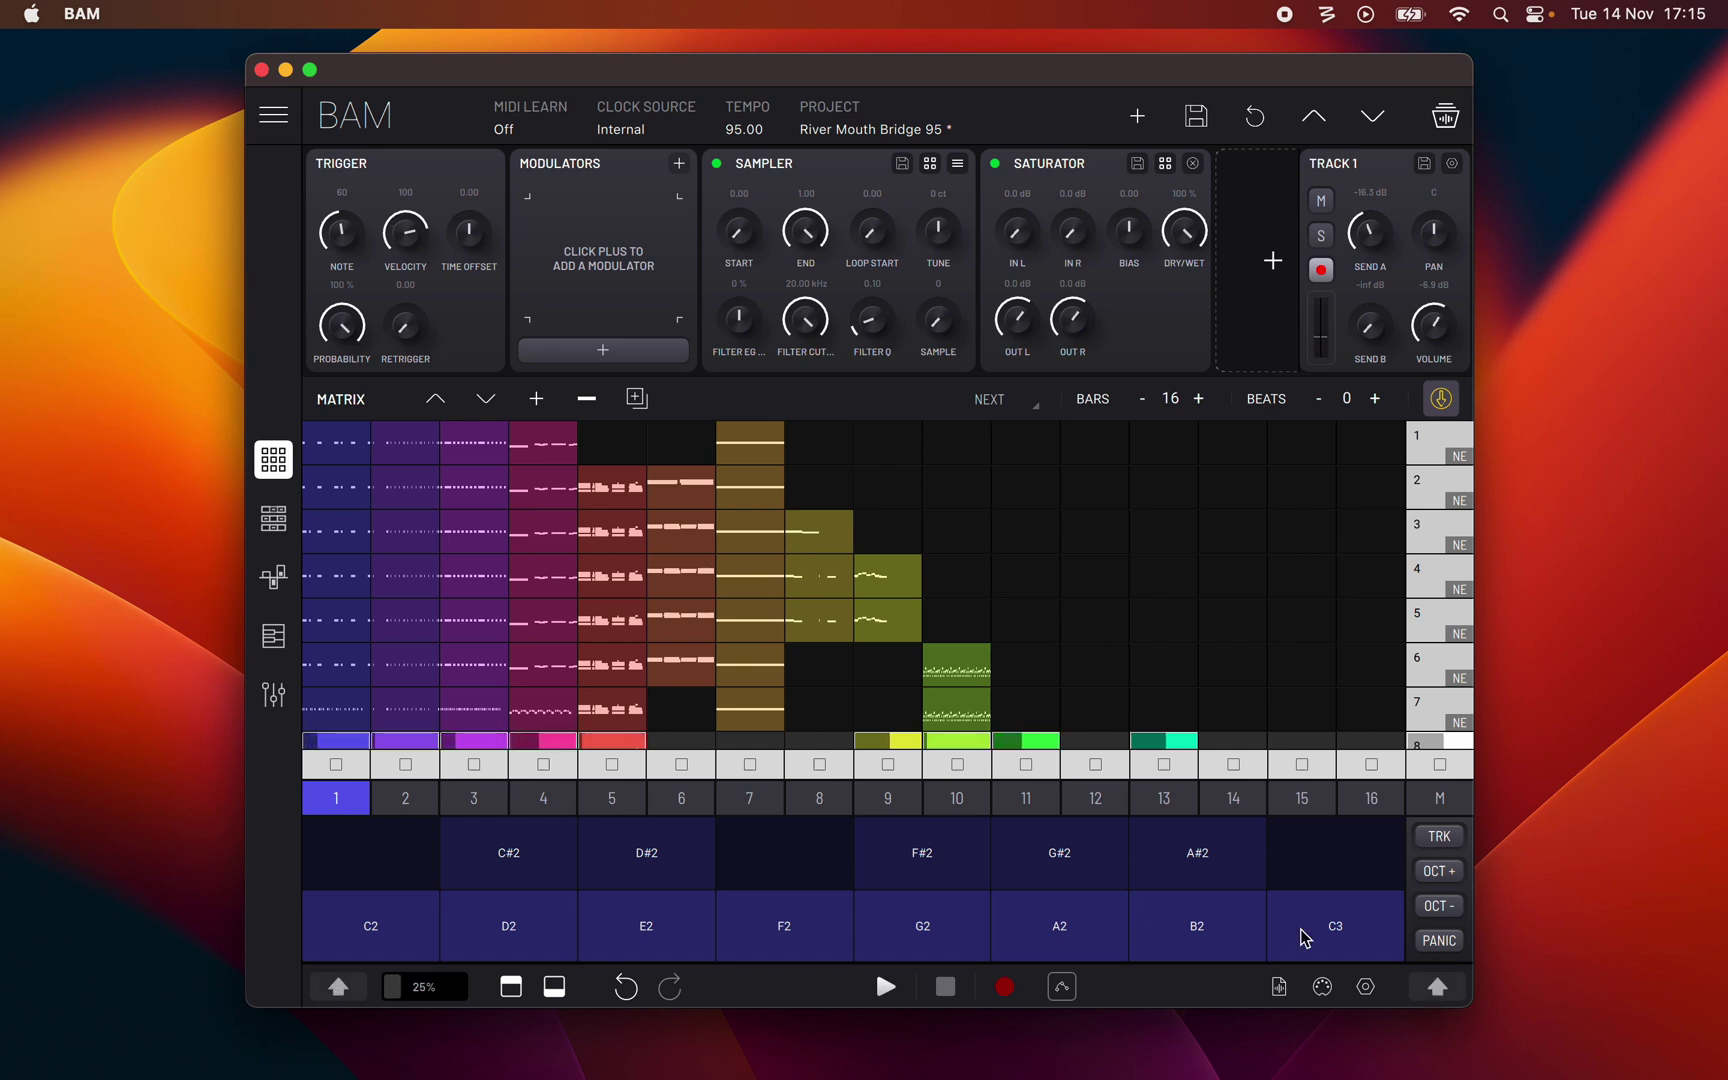
left_click_drag(914, 877, 937, 910)
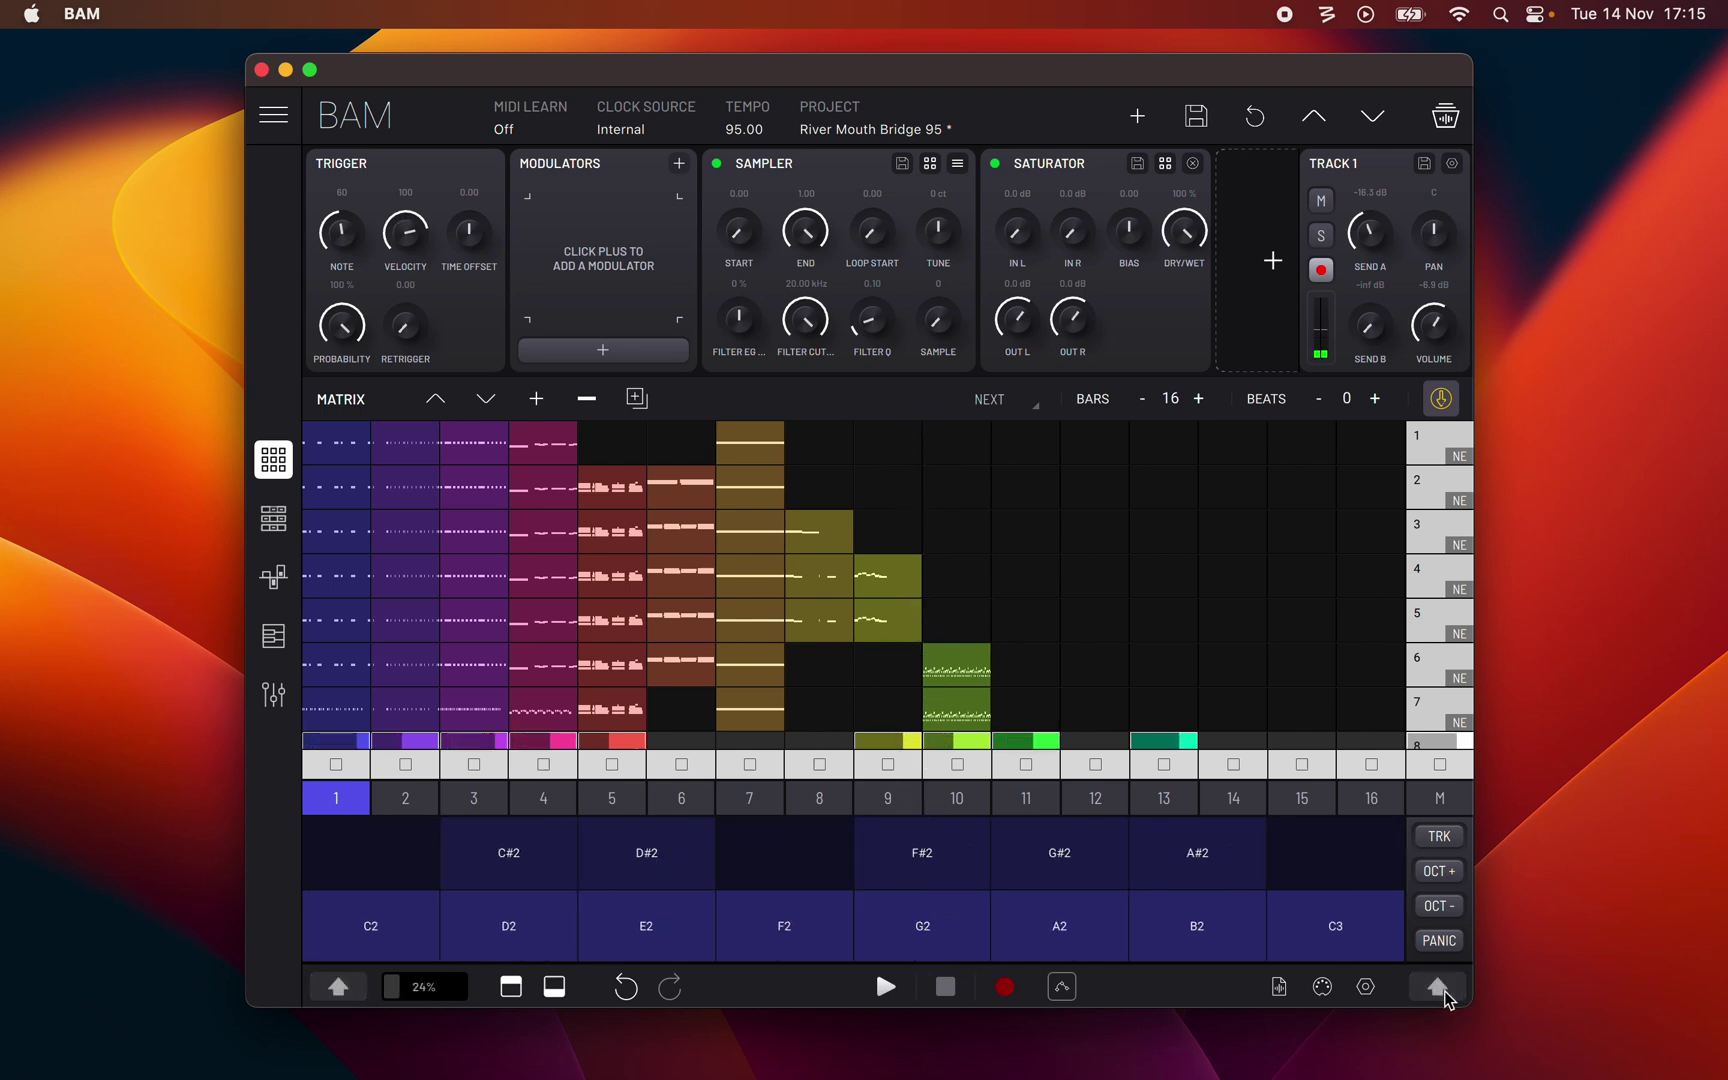
left_click(1440, 989)
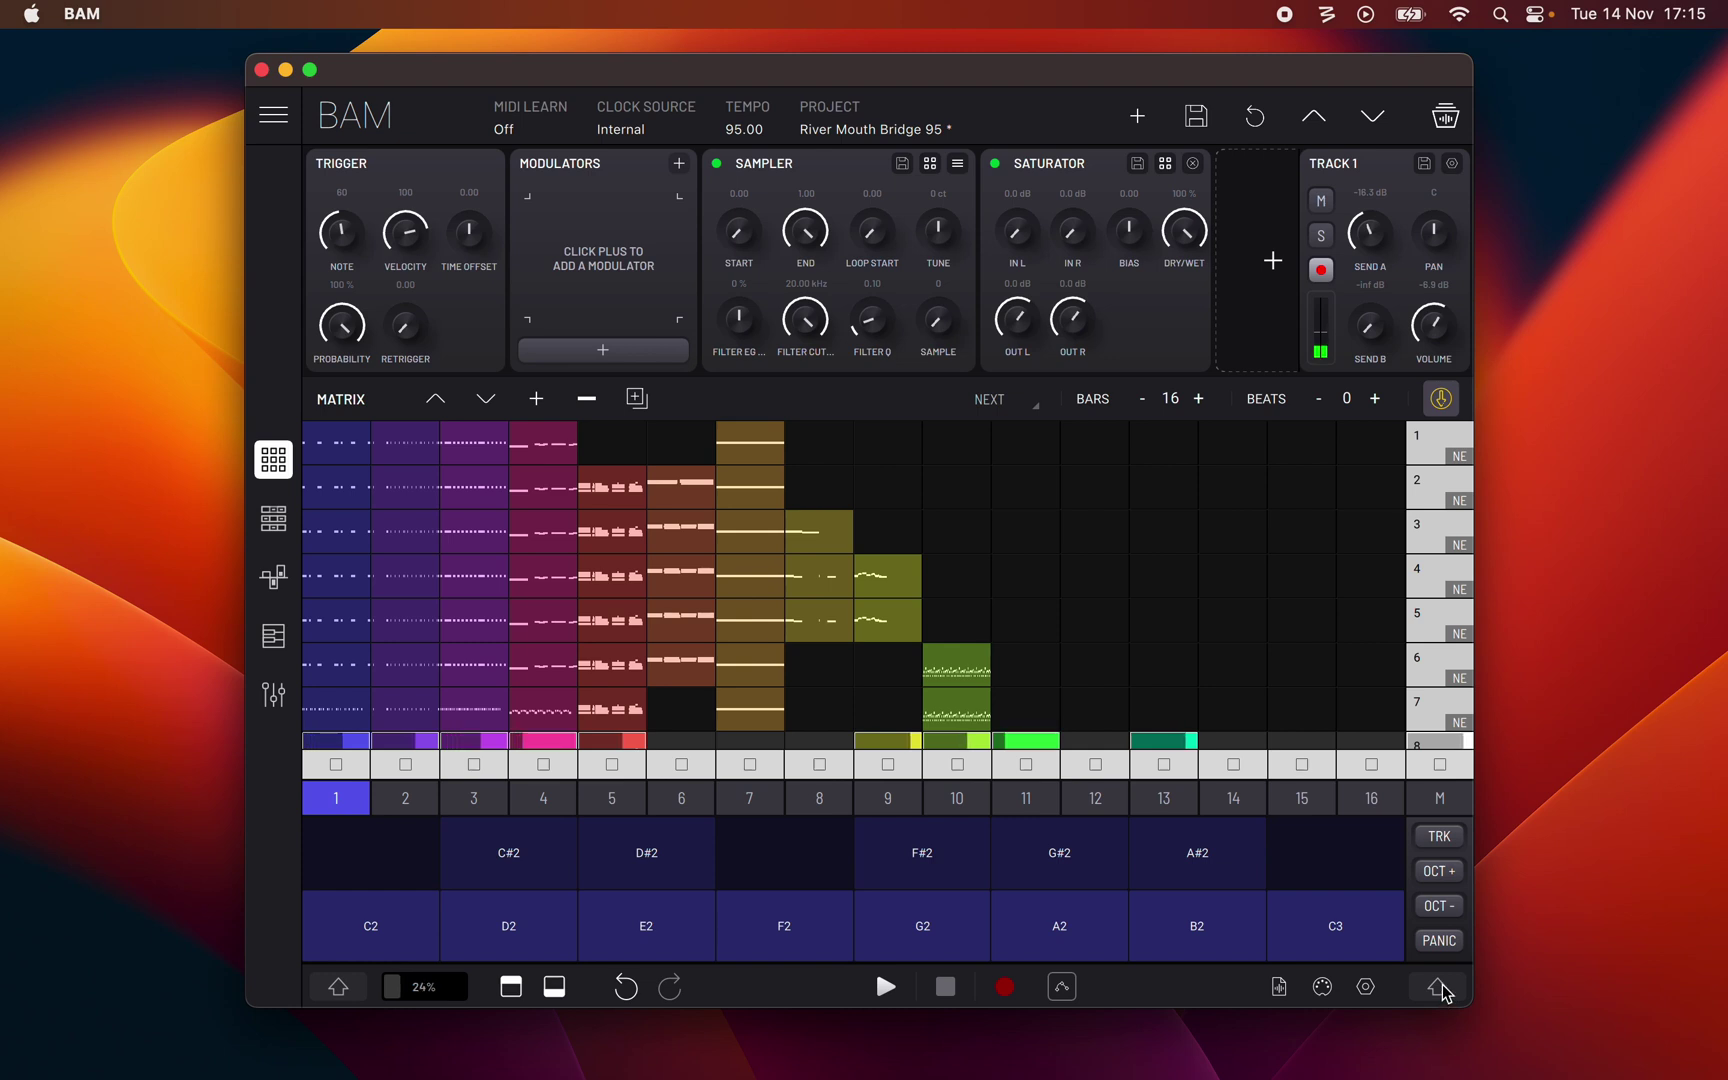
left_click(1440, 871)
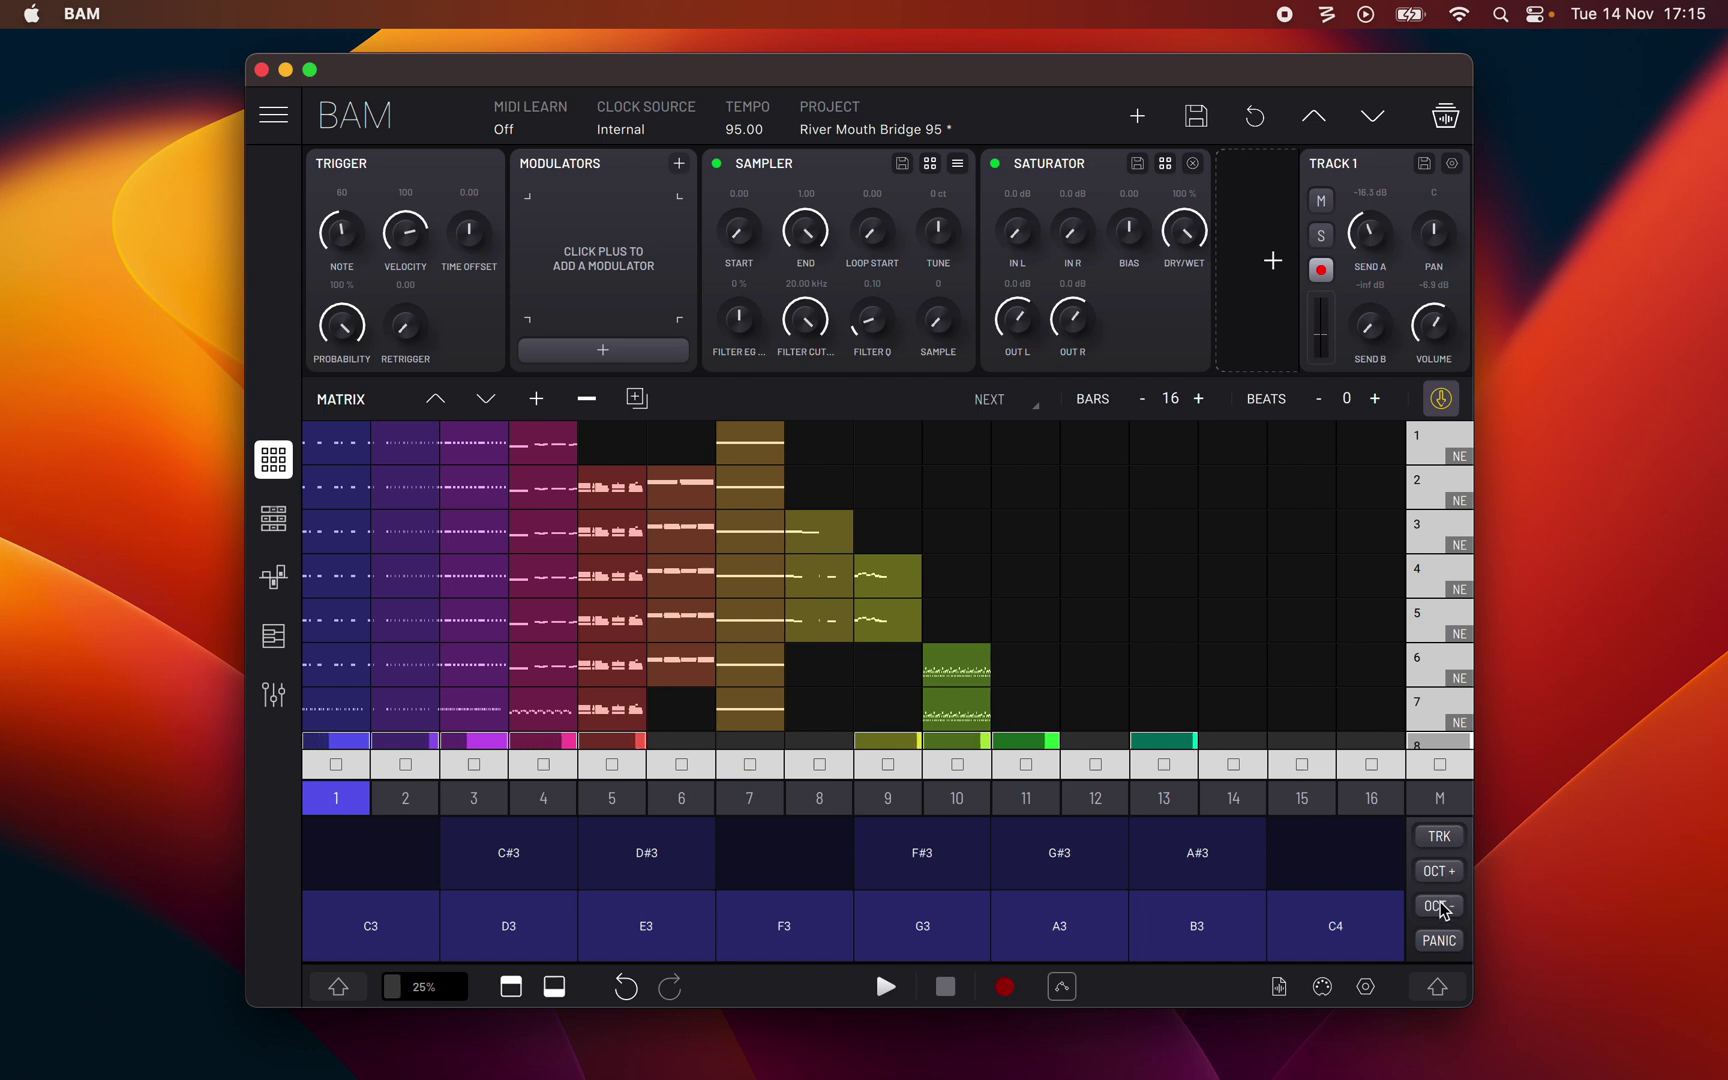
left_click(1441, 908)
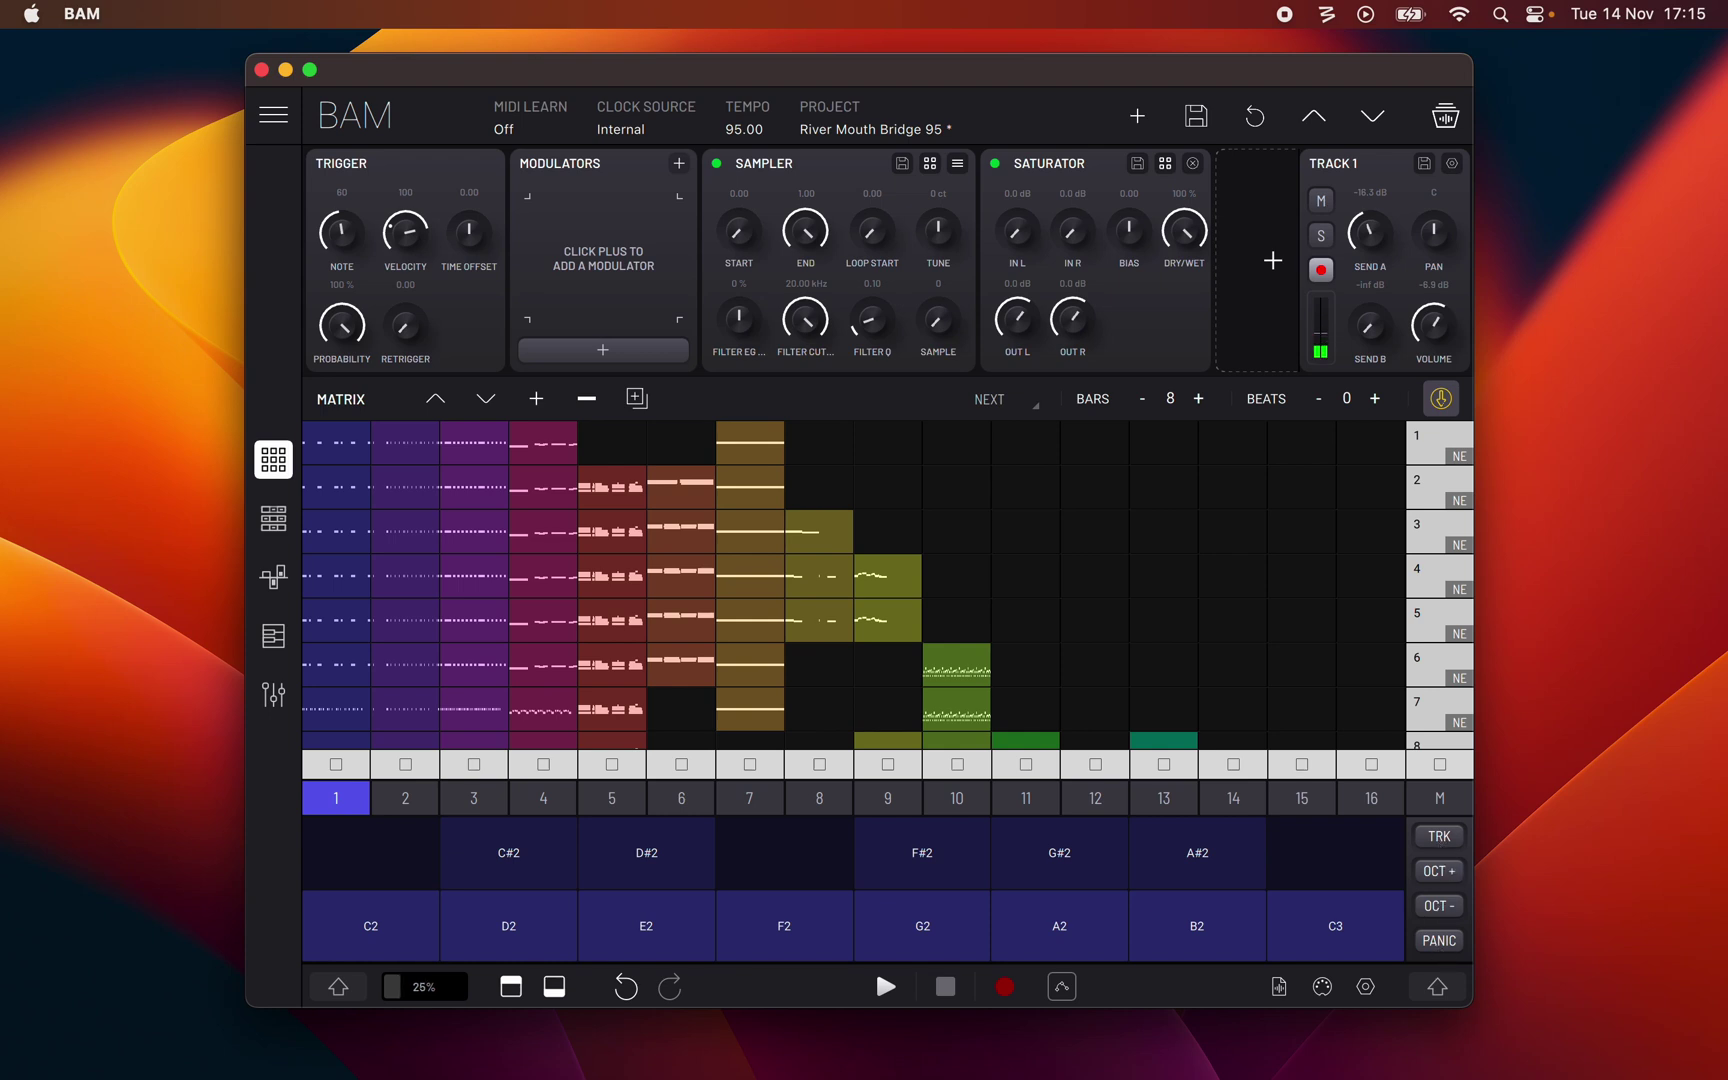
Restore the TRK pads, open the side menu, and expand then collapse the MIDI device list
left_click(1439, 840)
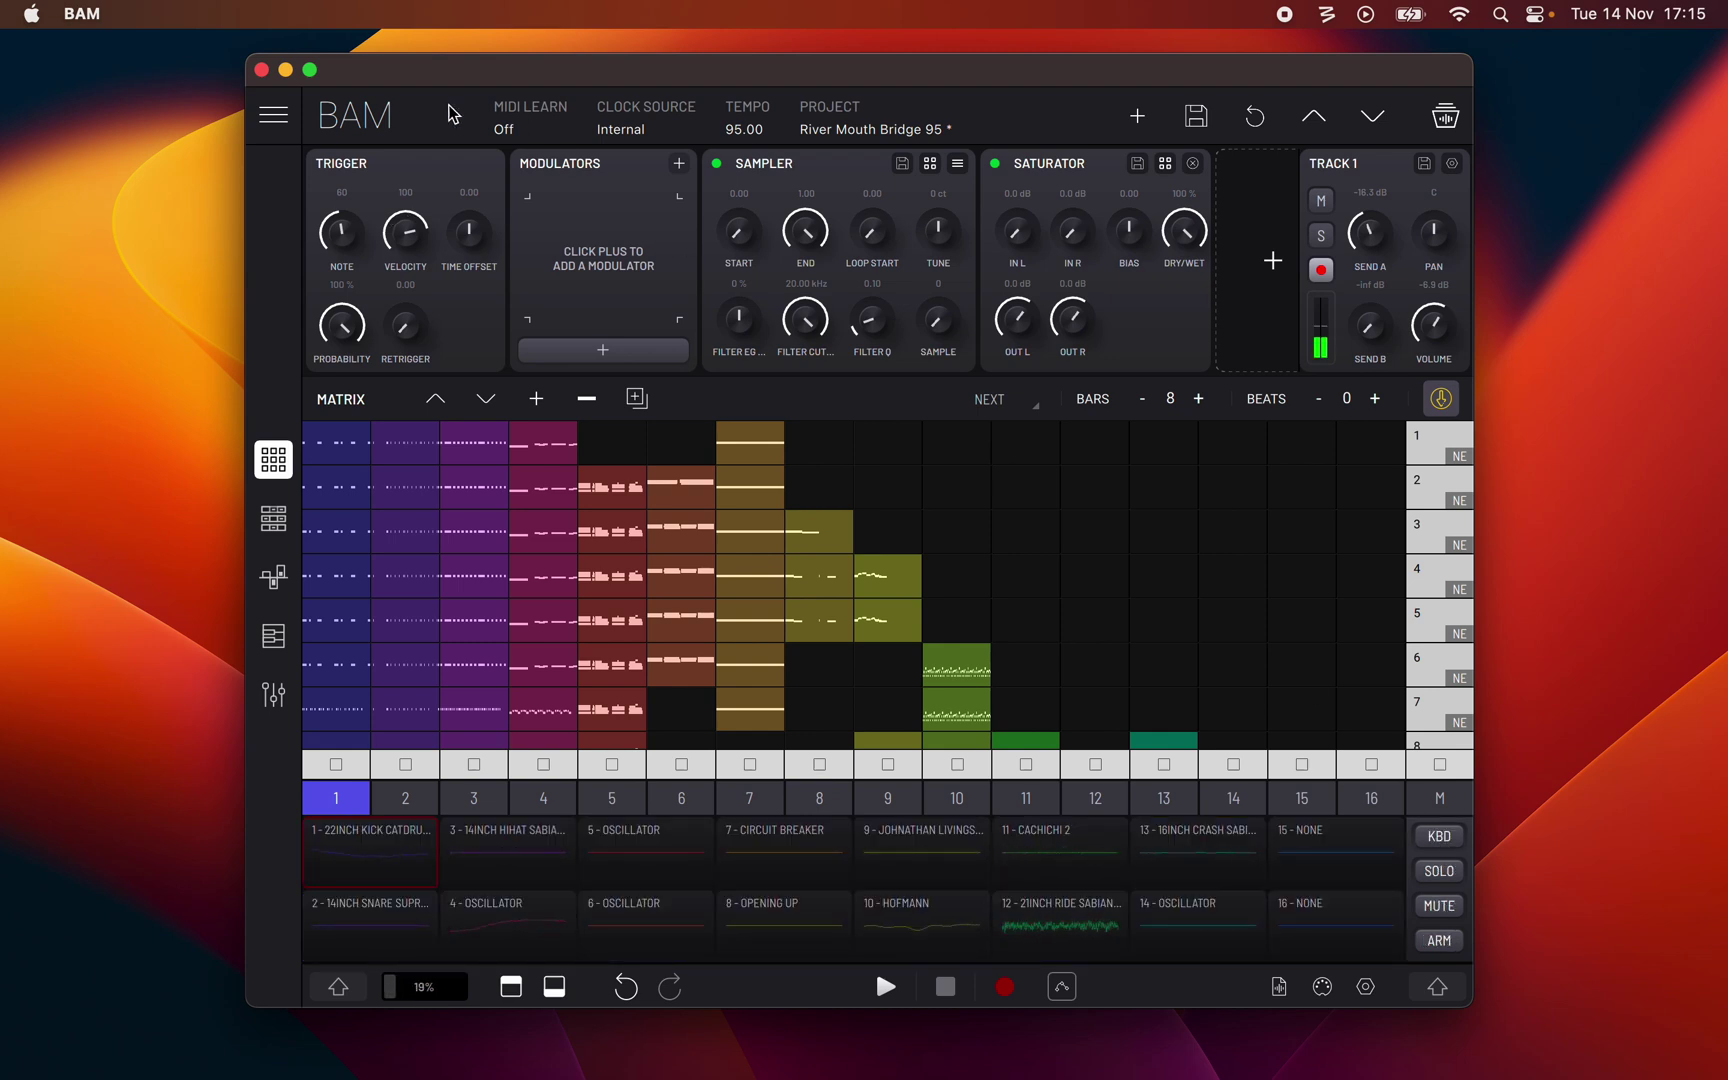
left_click(262, 119)
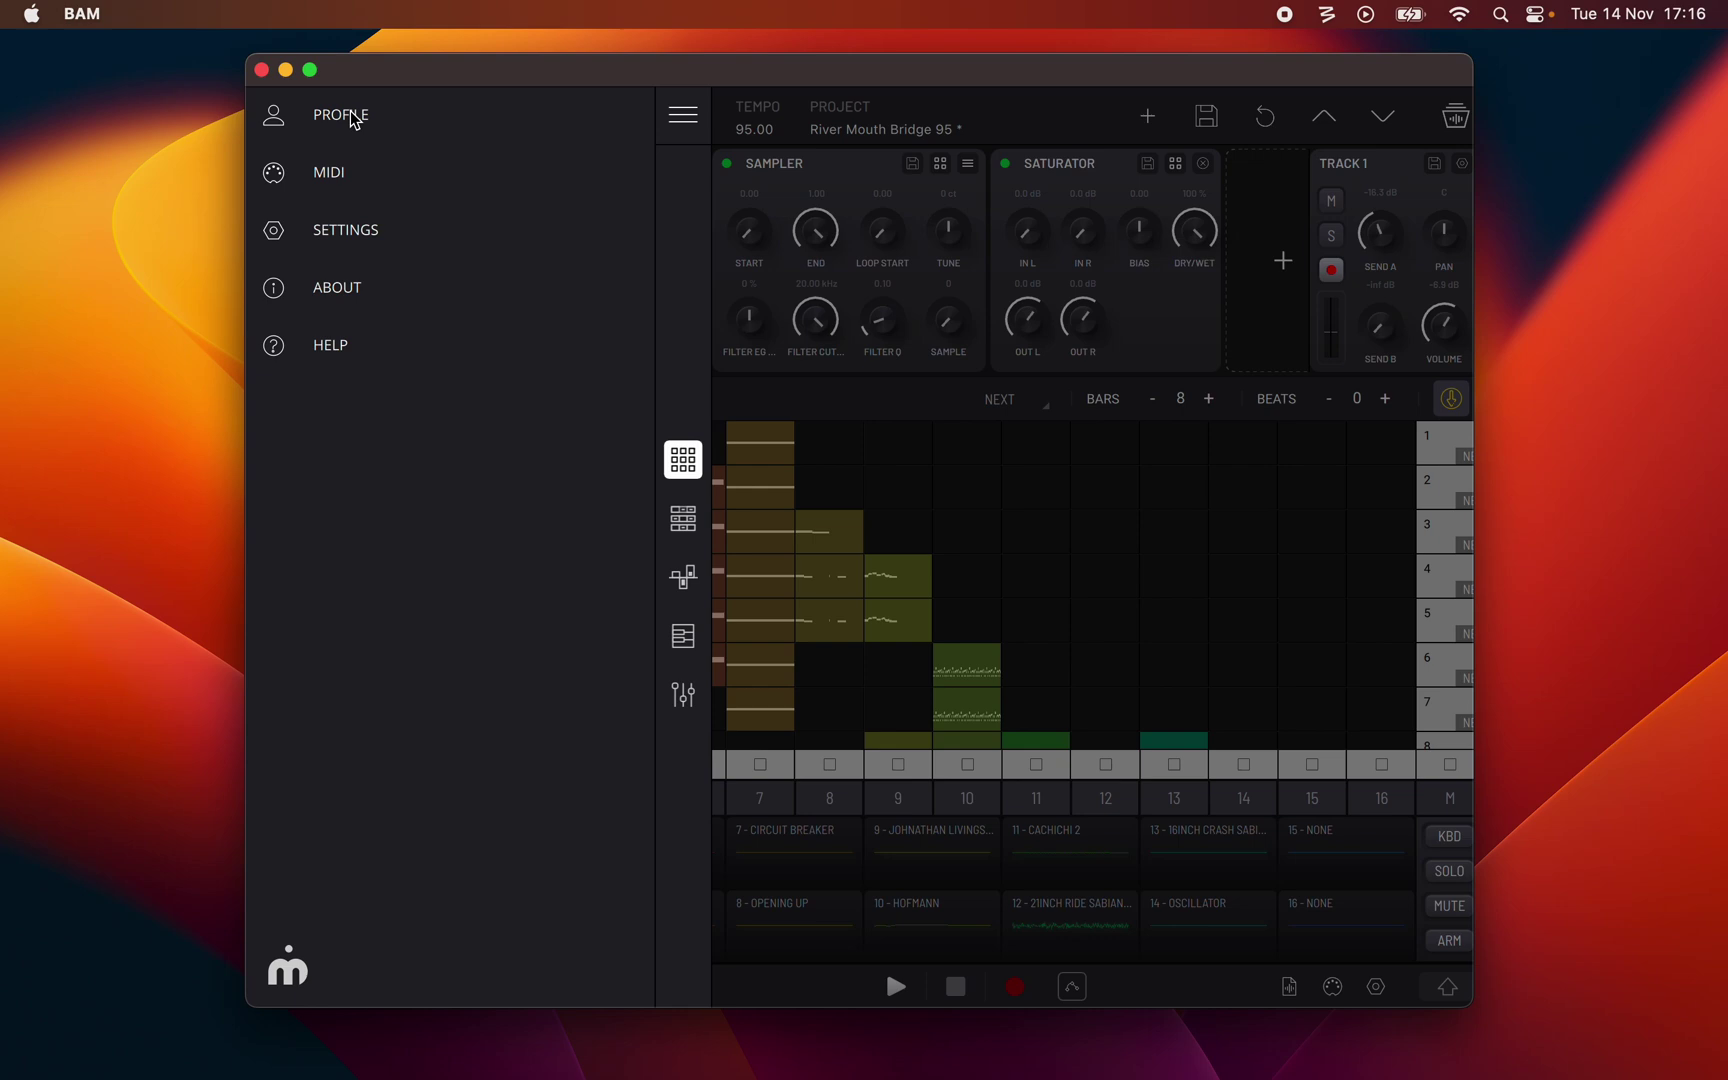
left_click(328, 174)
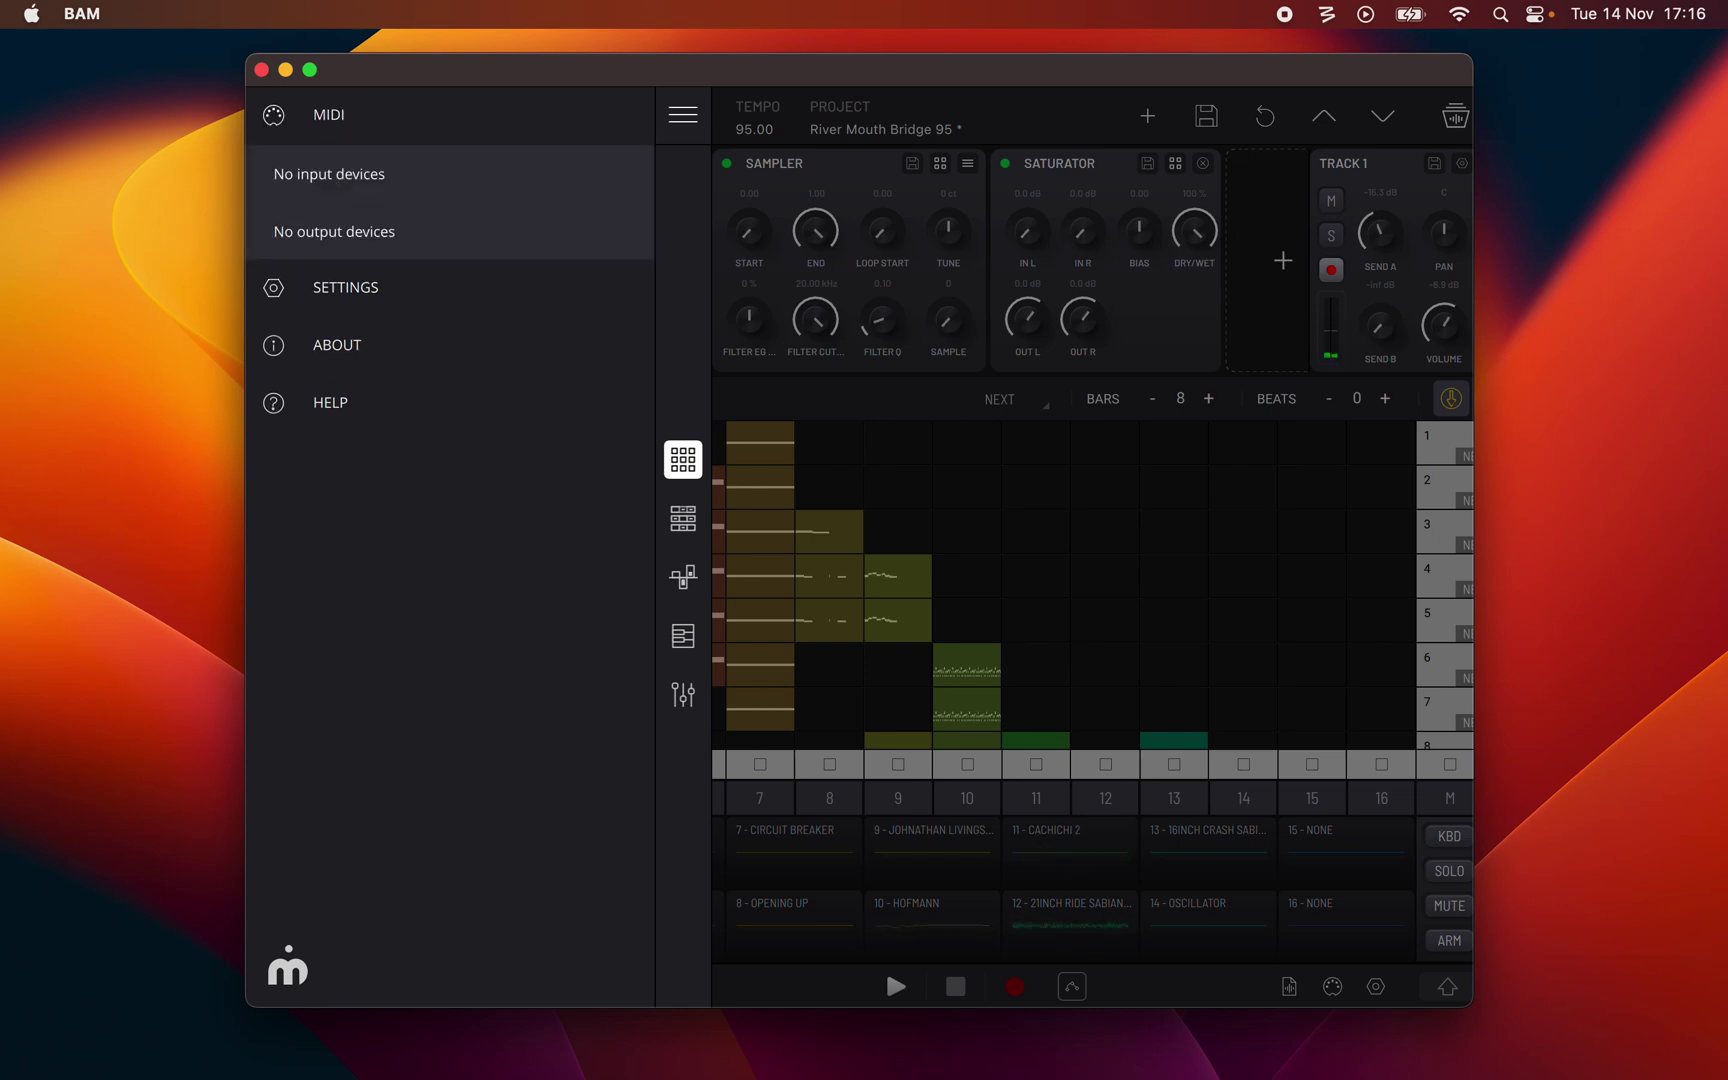
left_click(324, 122)
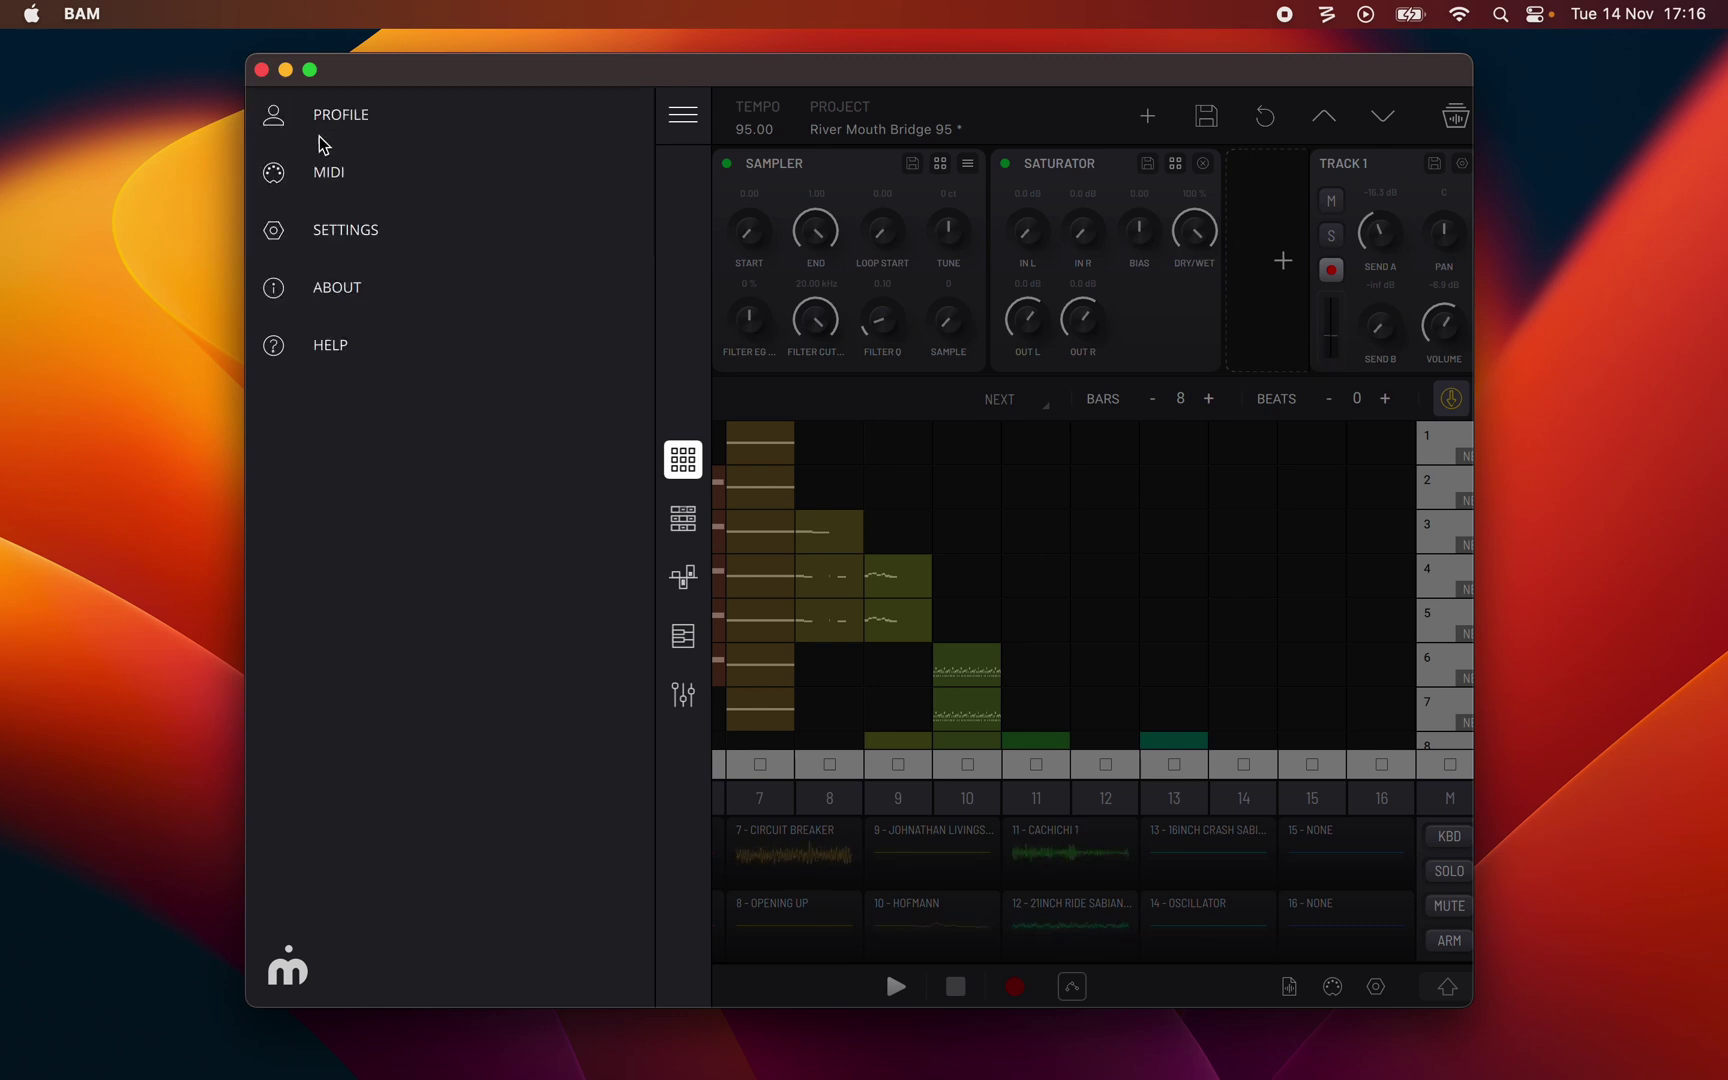
View the audio settings and About page, close the side menu, and minimize the browser
left_click(344, 230)
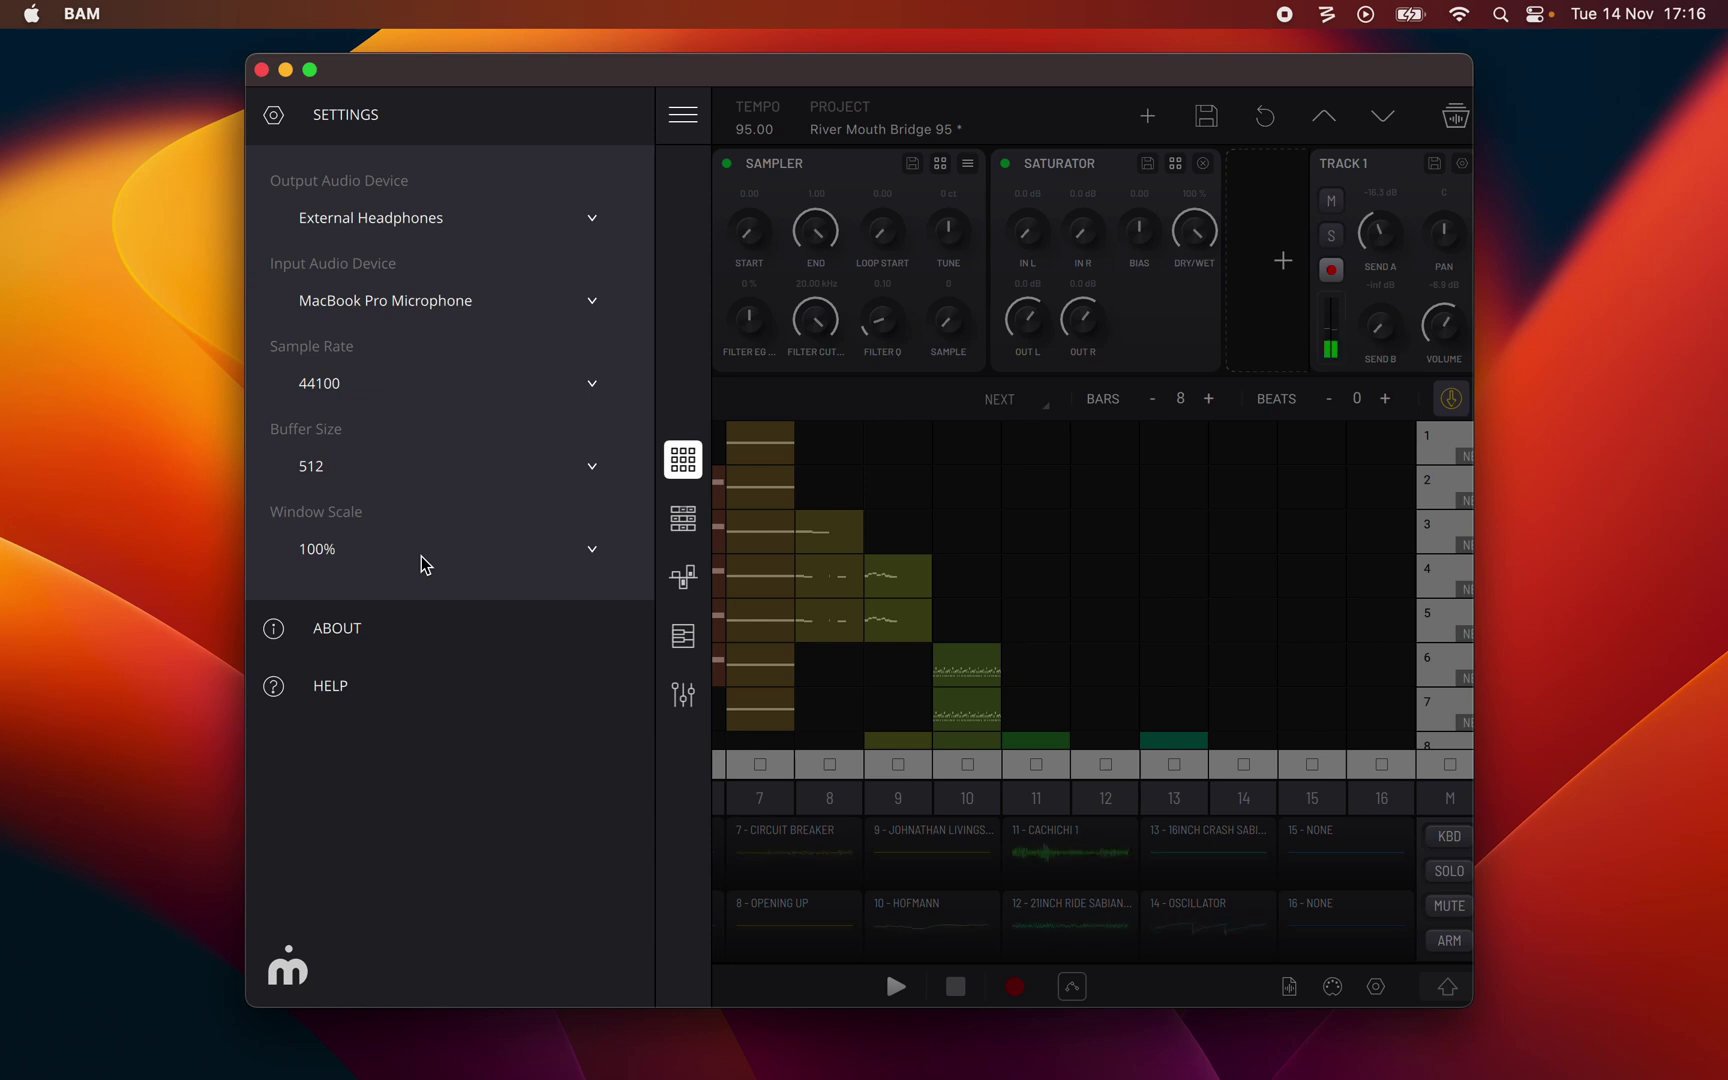
left_click(378, 640)
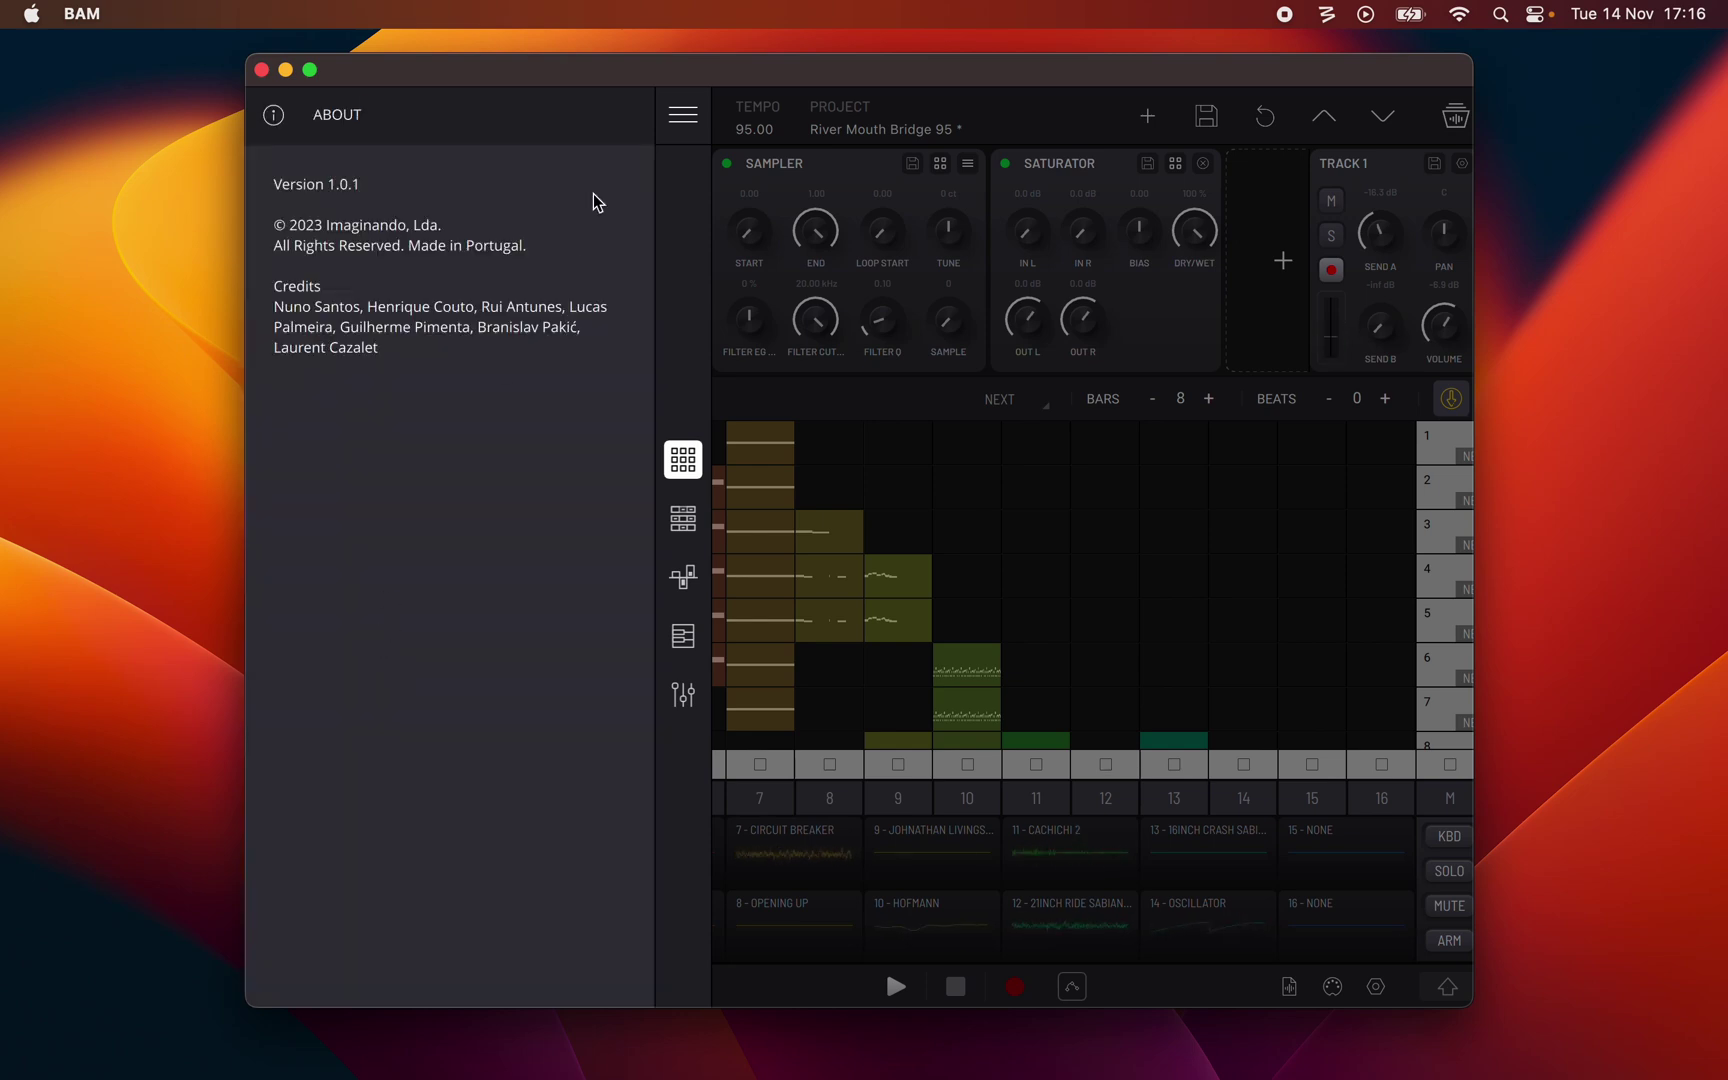
left_click(683, 115)
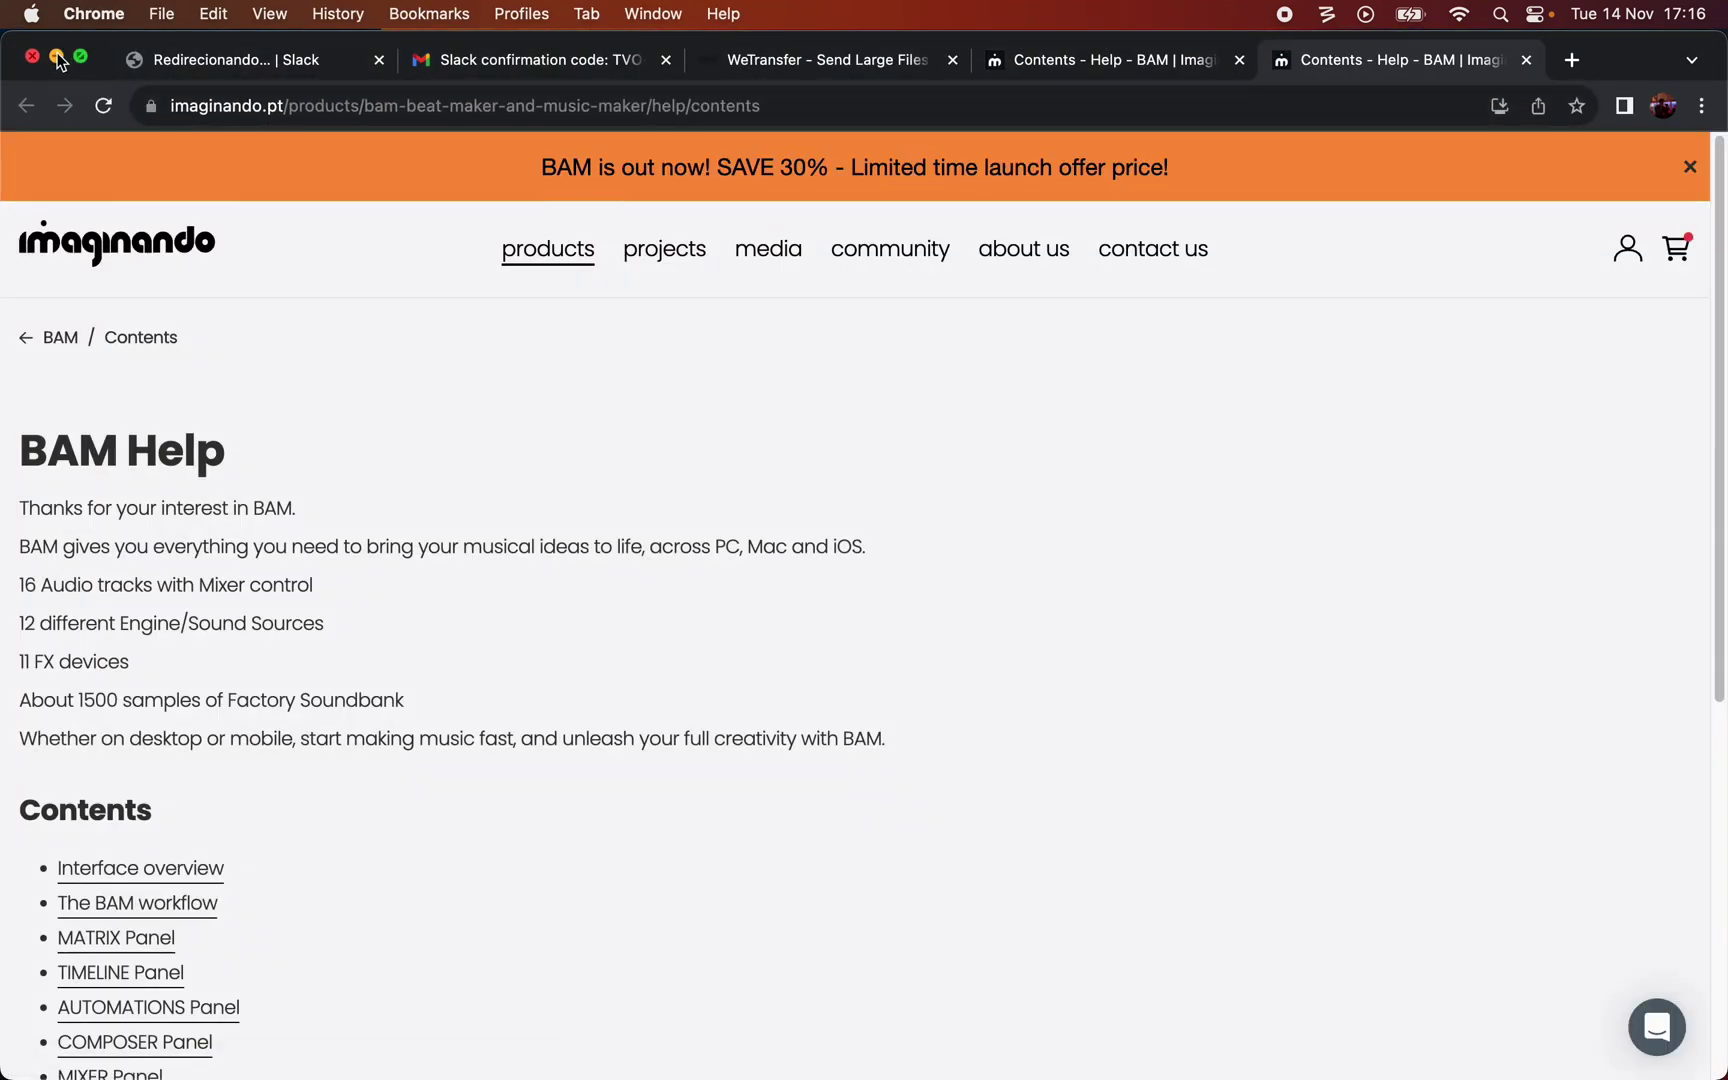
left_click(57, 57)
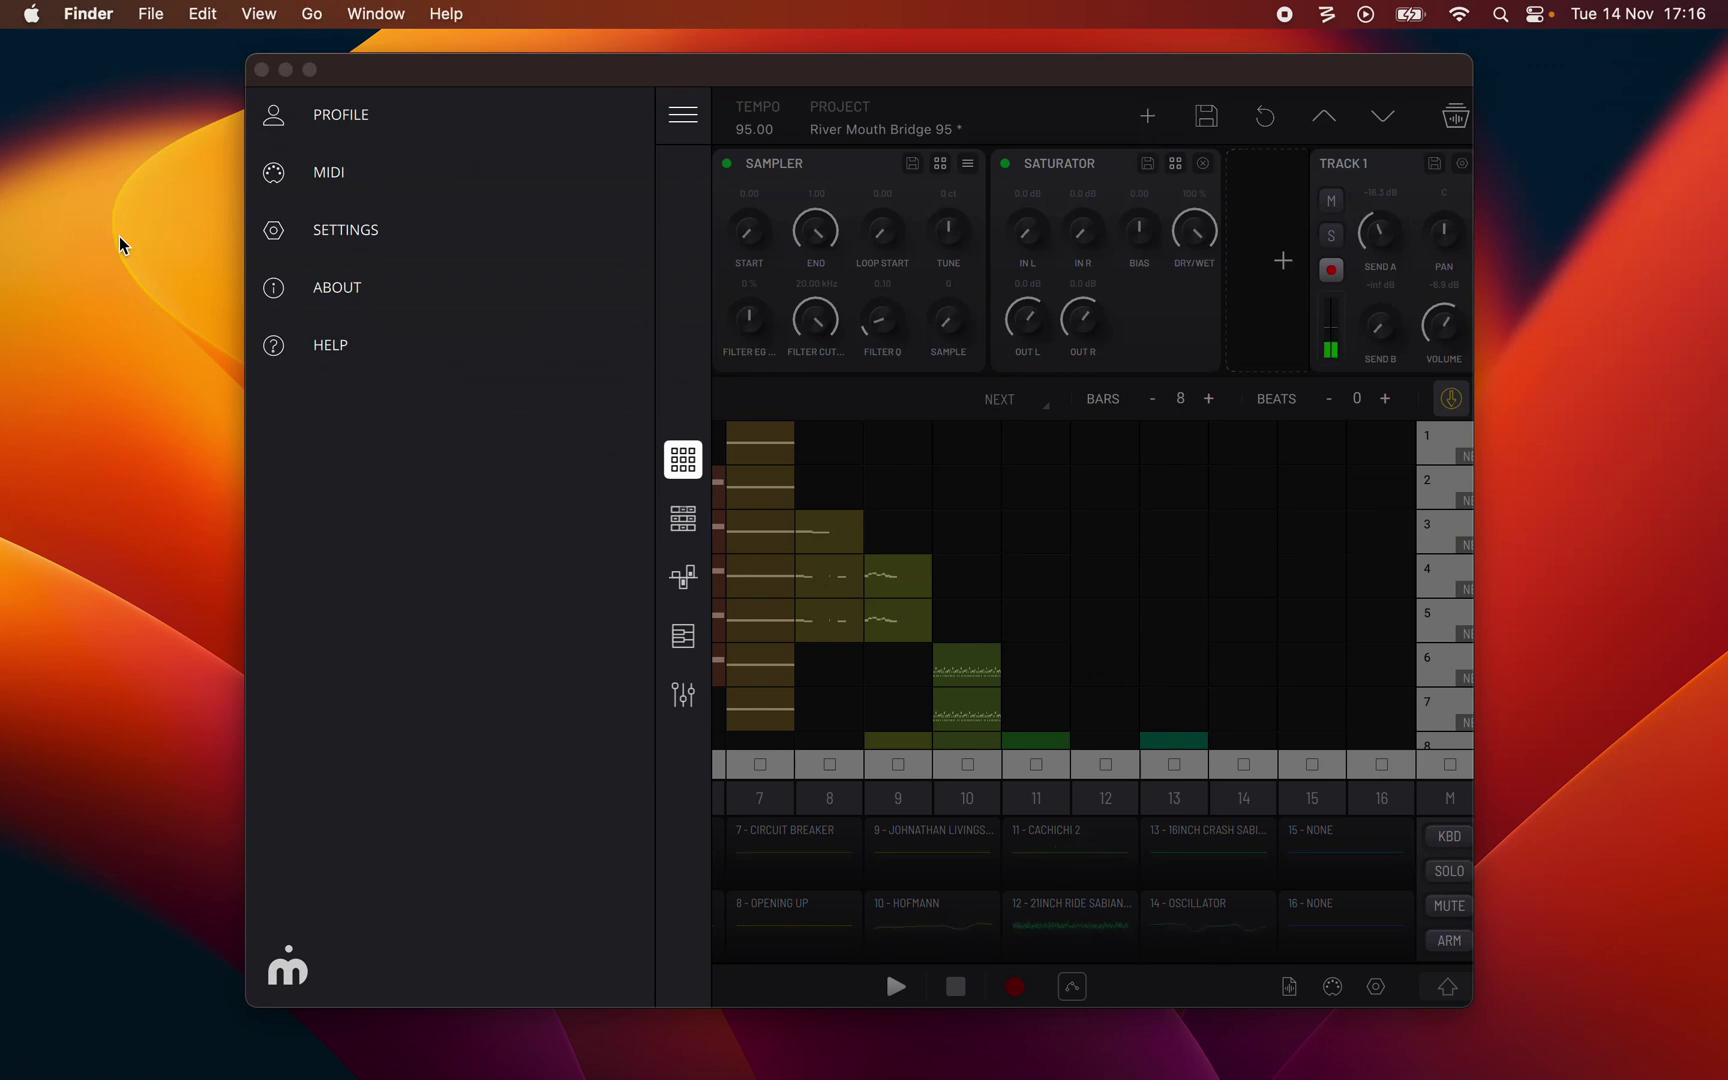
Close the side menu and toggle MIDI Learn on and back off
left_click(683, 115)
left_click(505, 131)
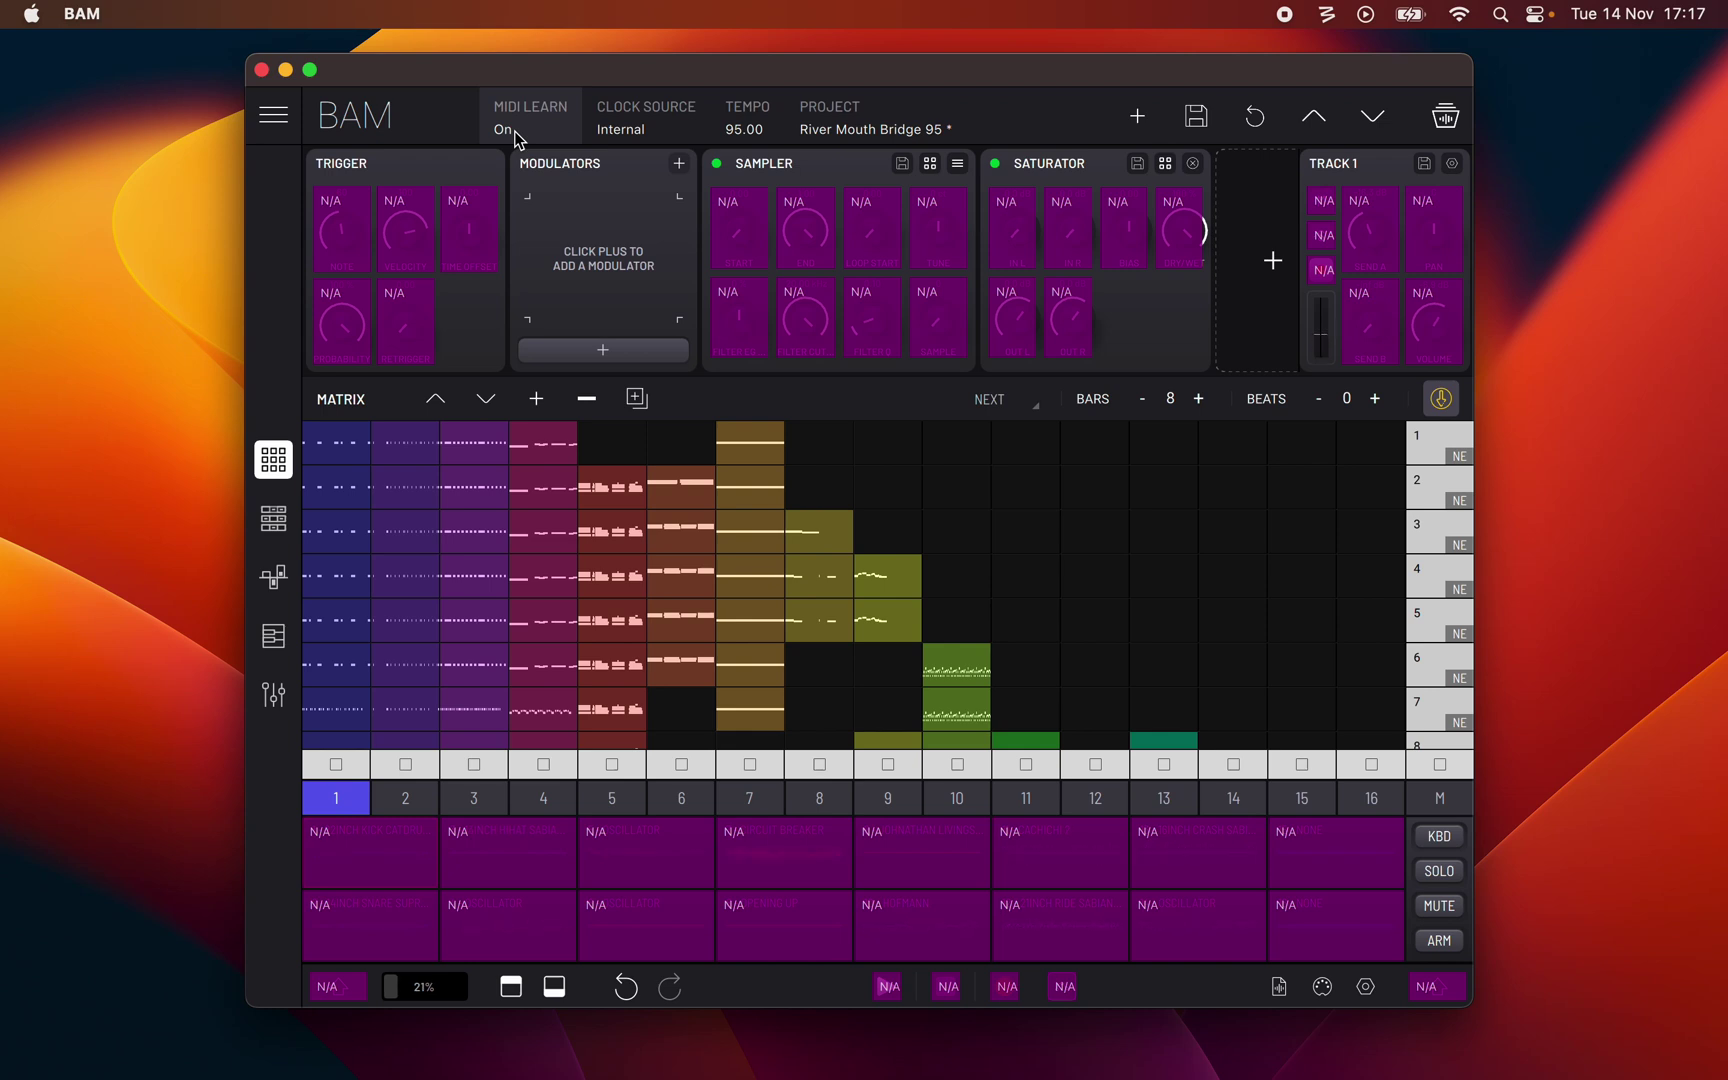
left_click(516, 136)
Check the Clock Source and Tempo popups, then bring up the project browser
left_click(620, 132)
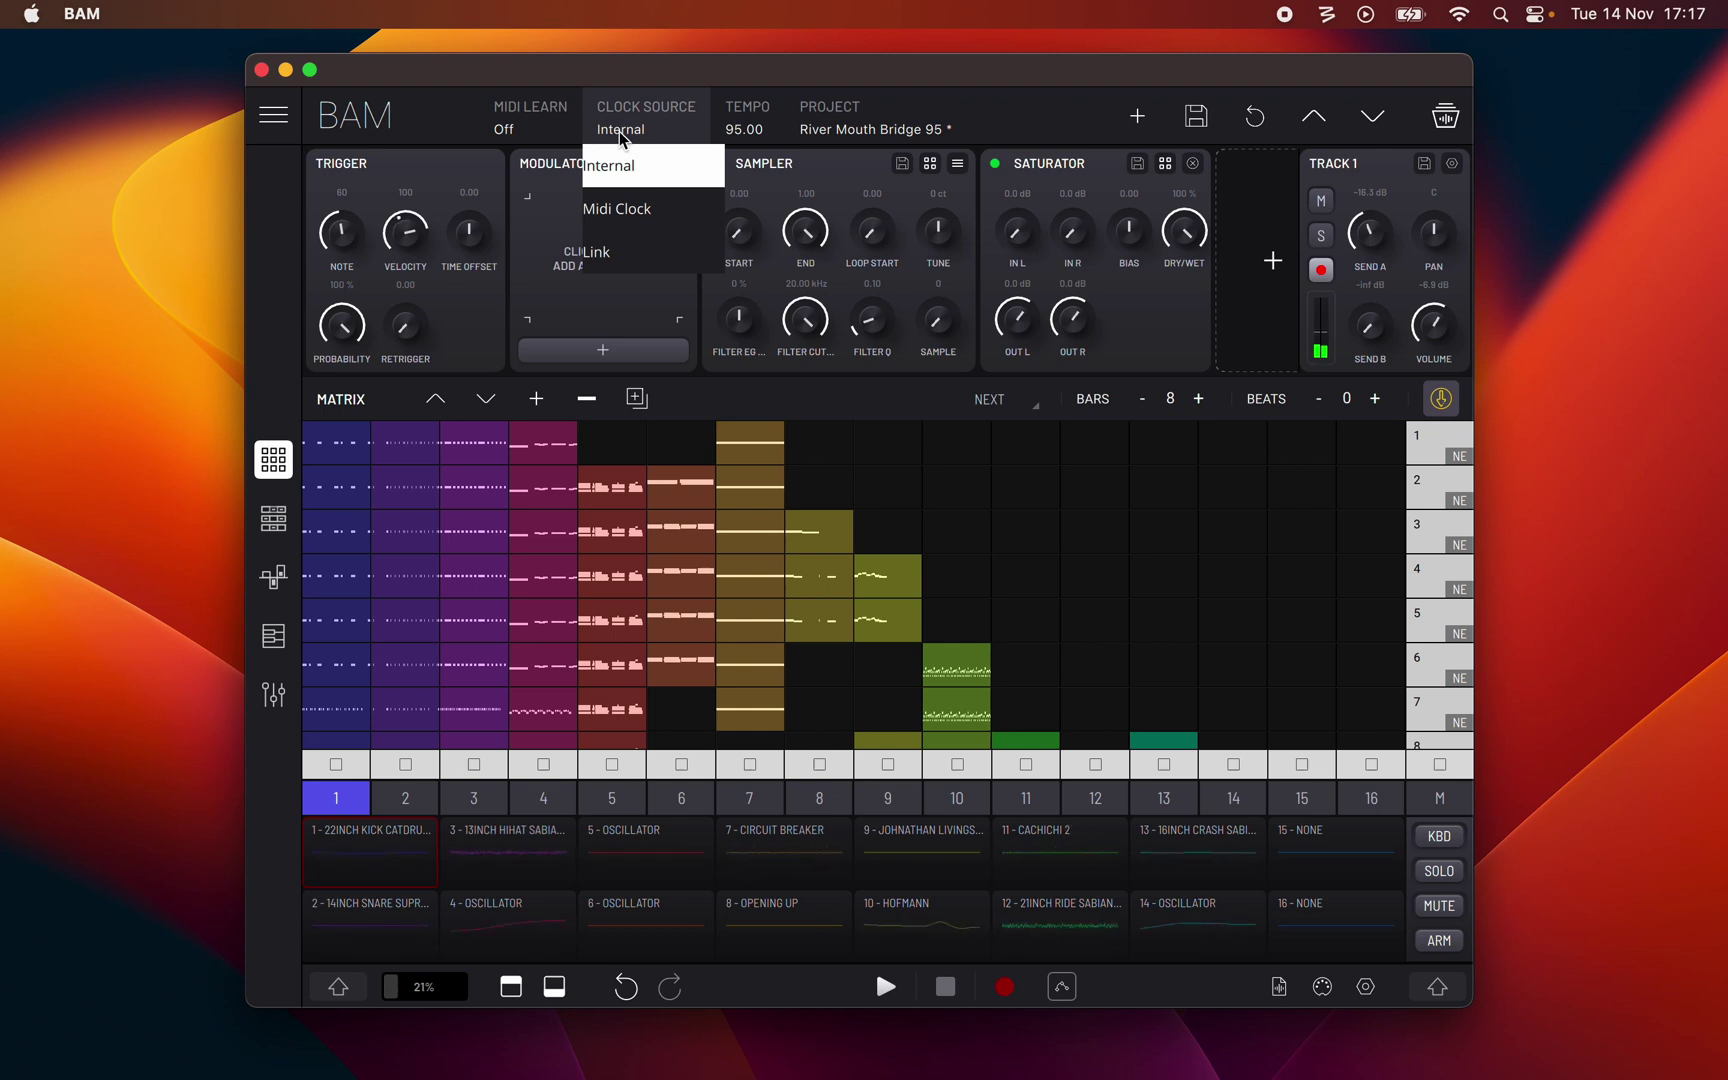
left_click(737, 137)
left_click(729, 128)
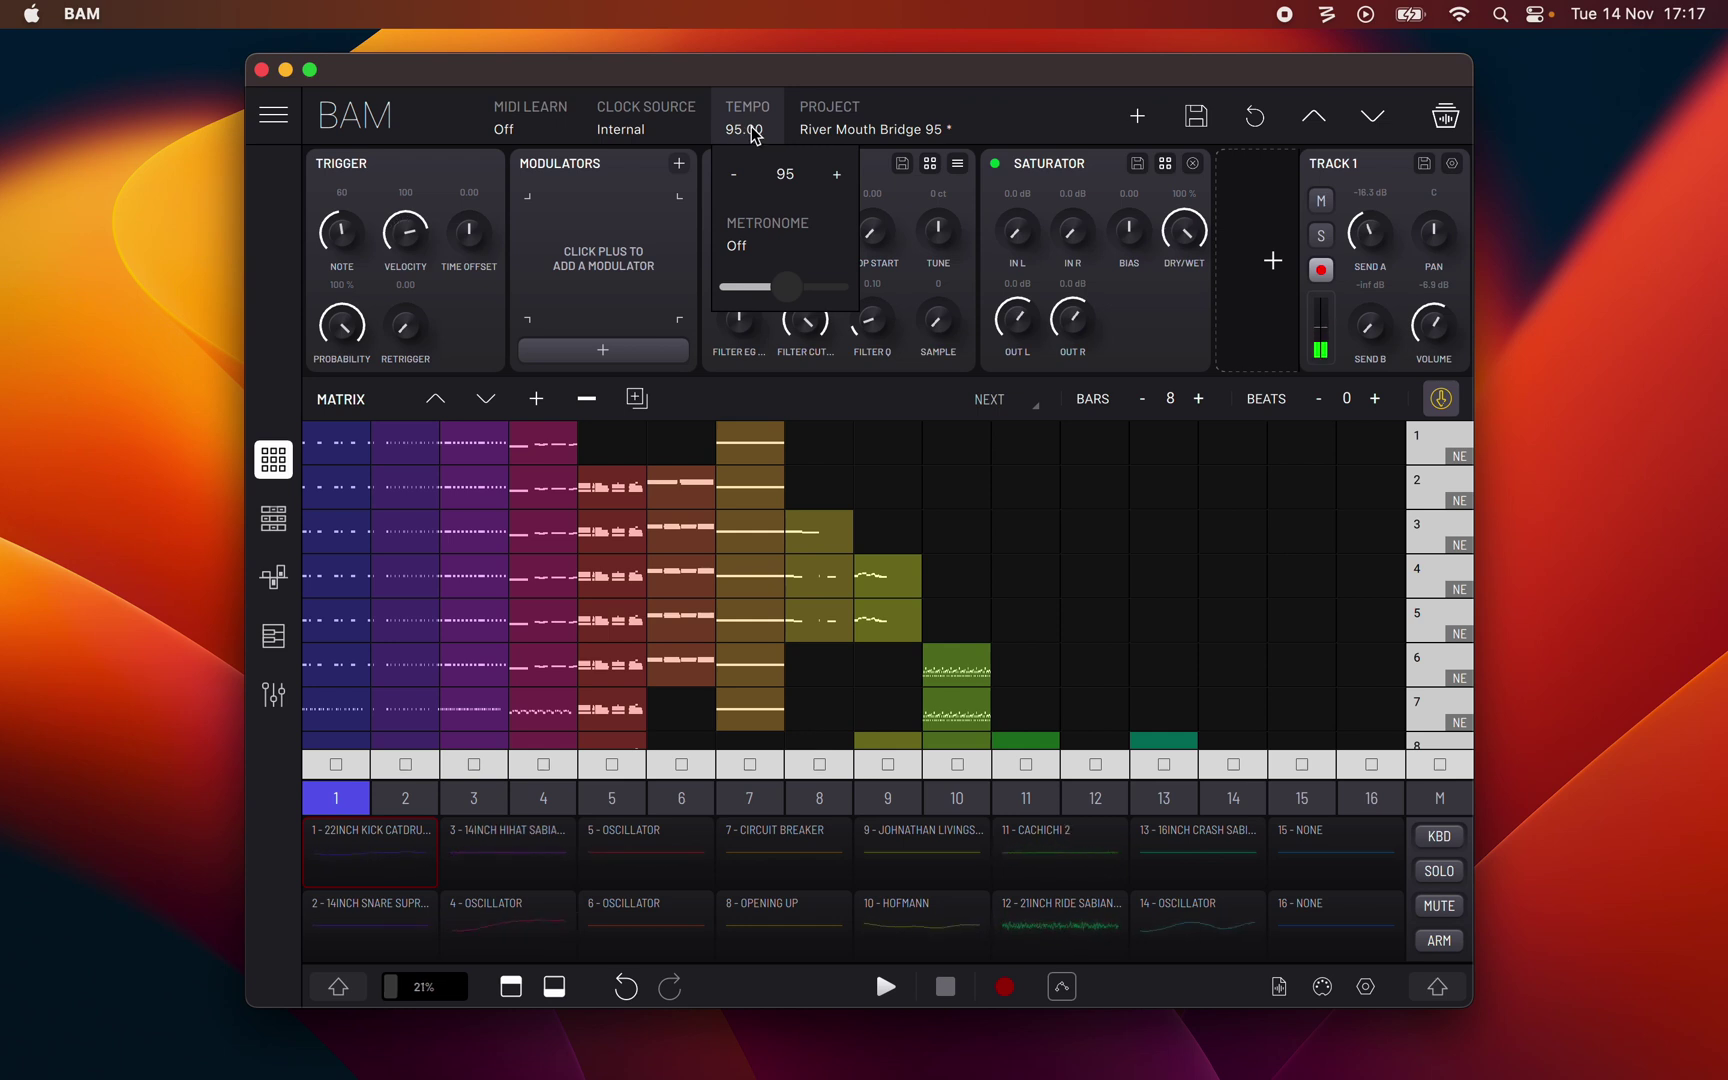
left_click(819, 133)
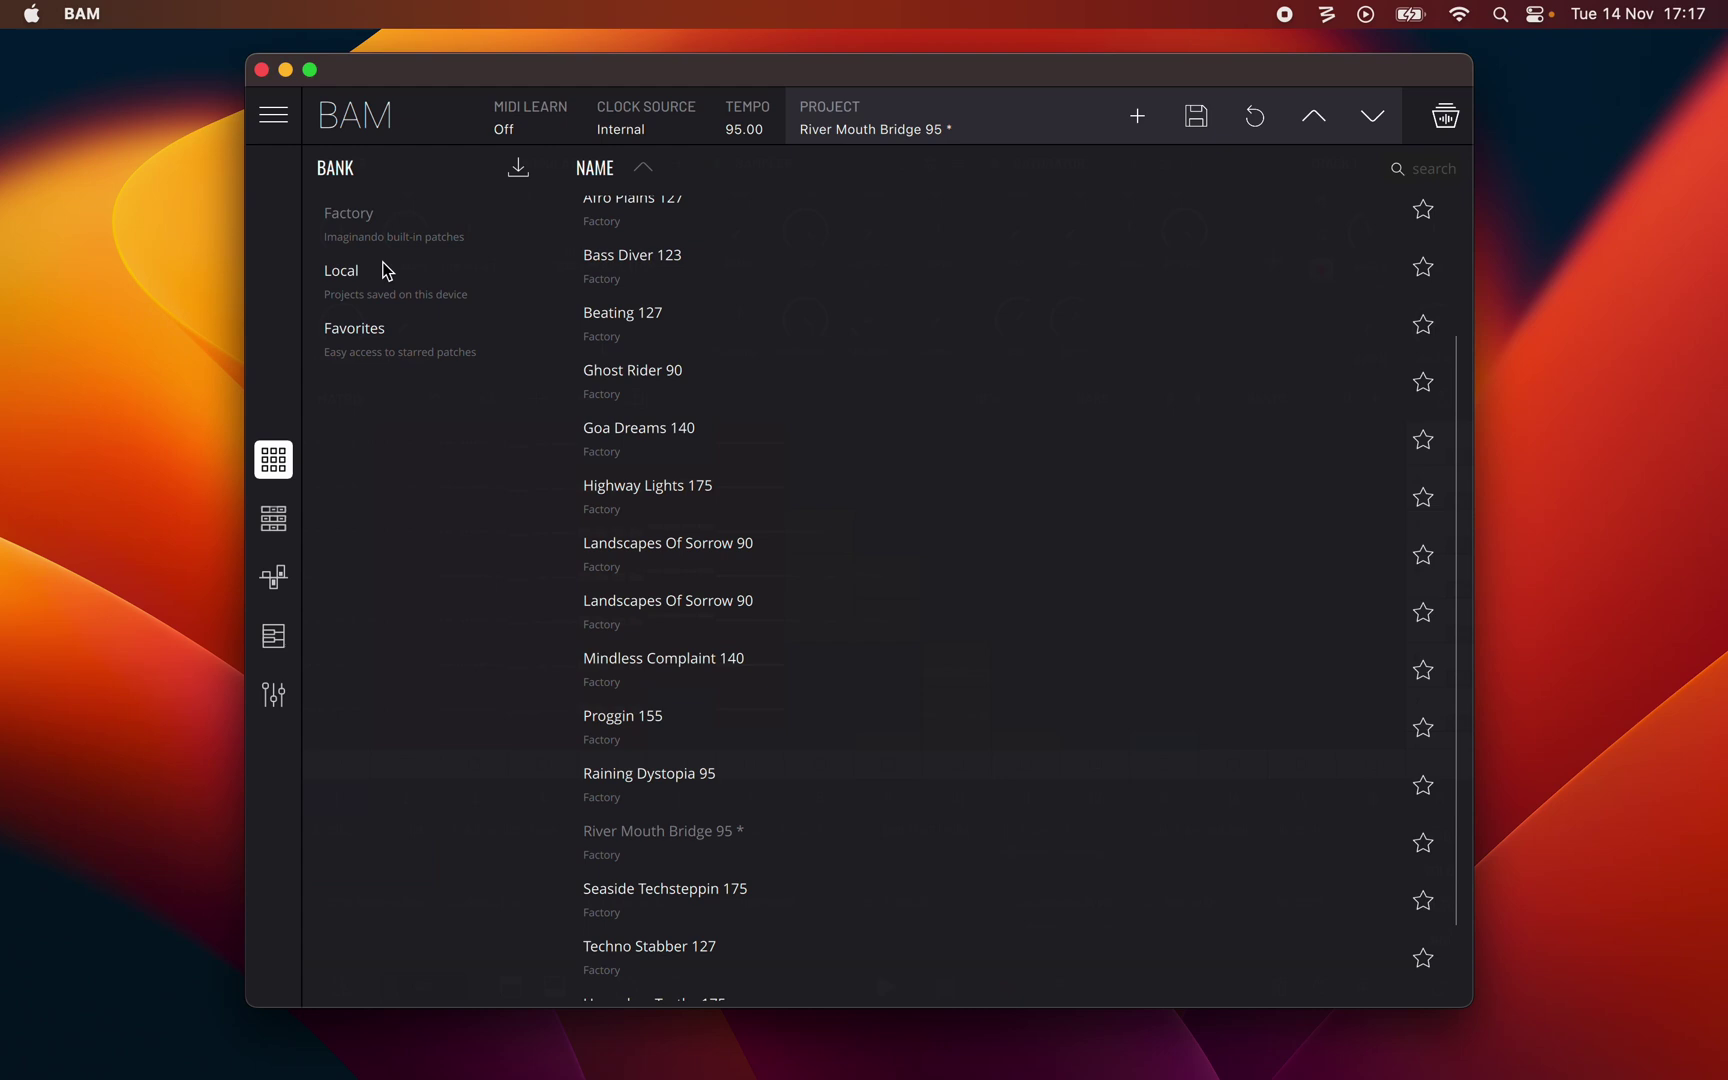
View the Local bank, switch back to Factory, and close the project browser
left_click(379, 269)
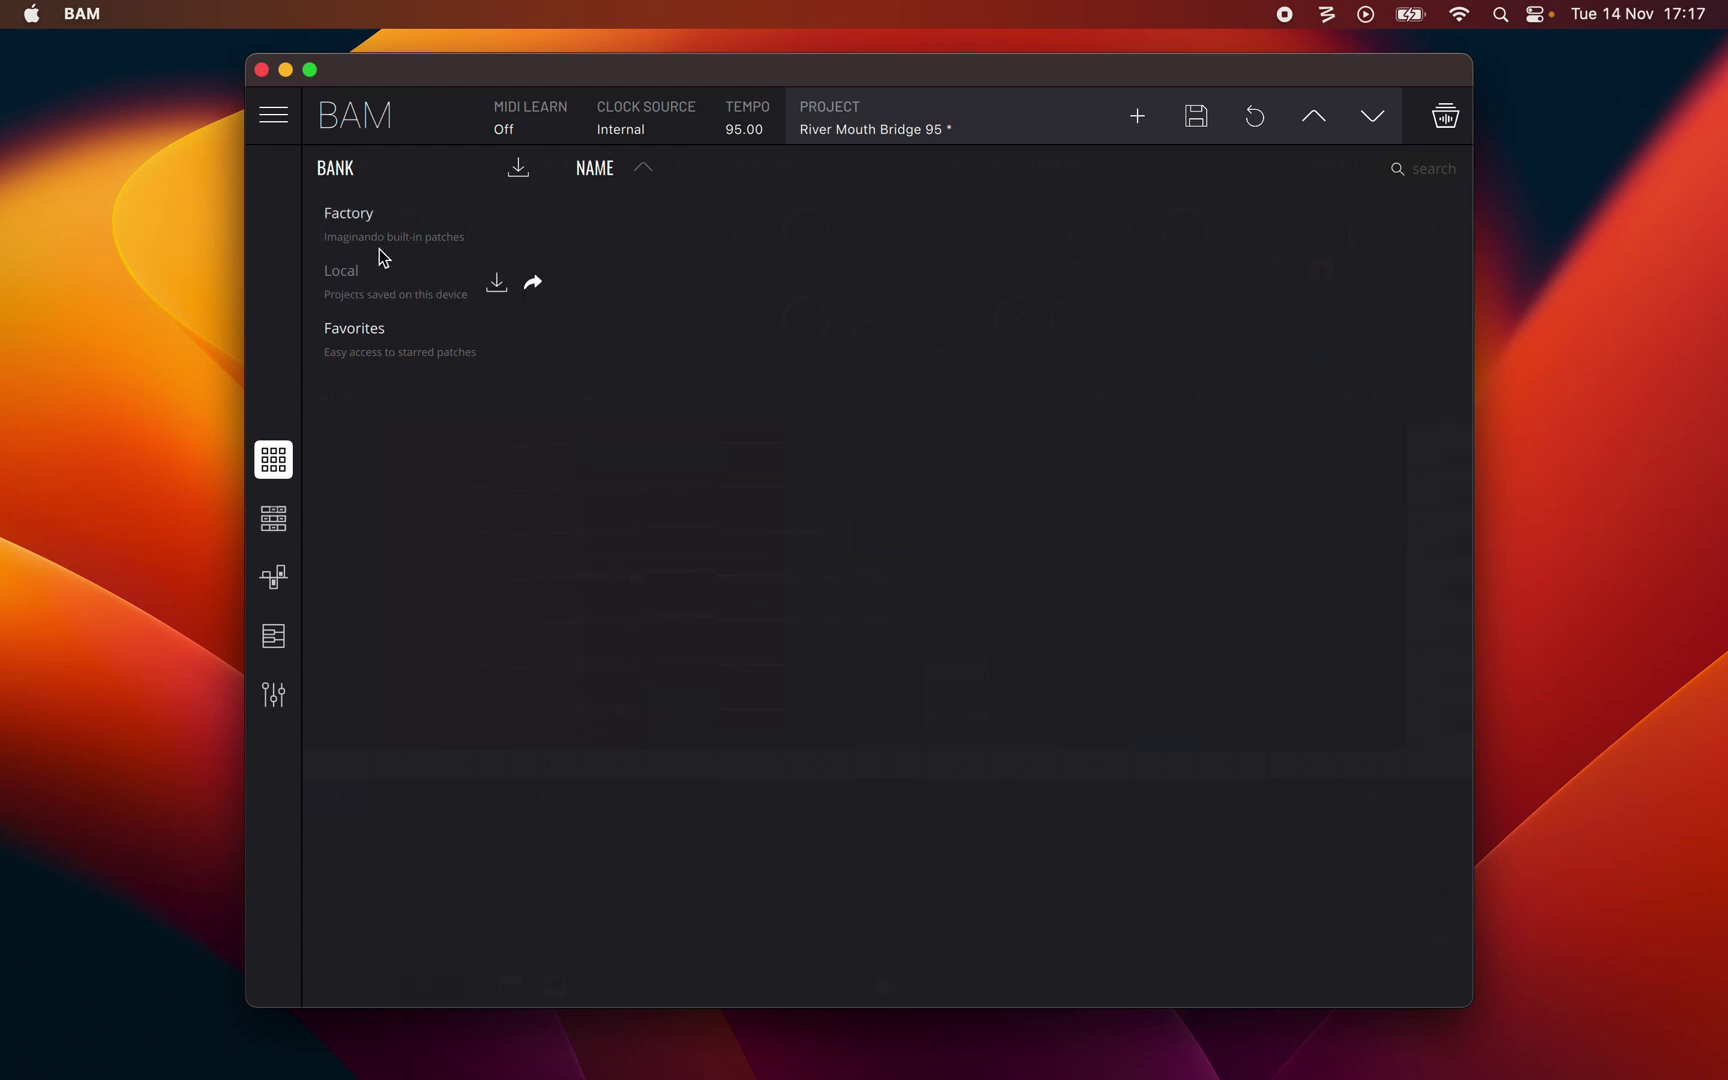
left_click(388, 240)
left_click(848, 130)
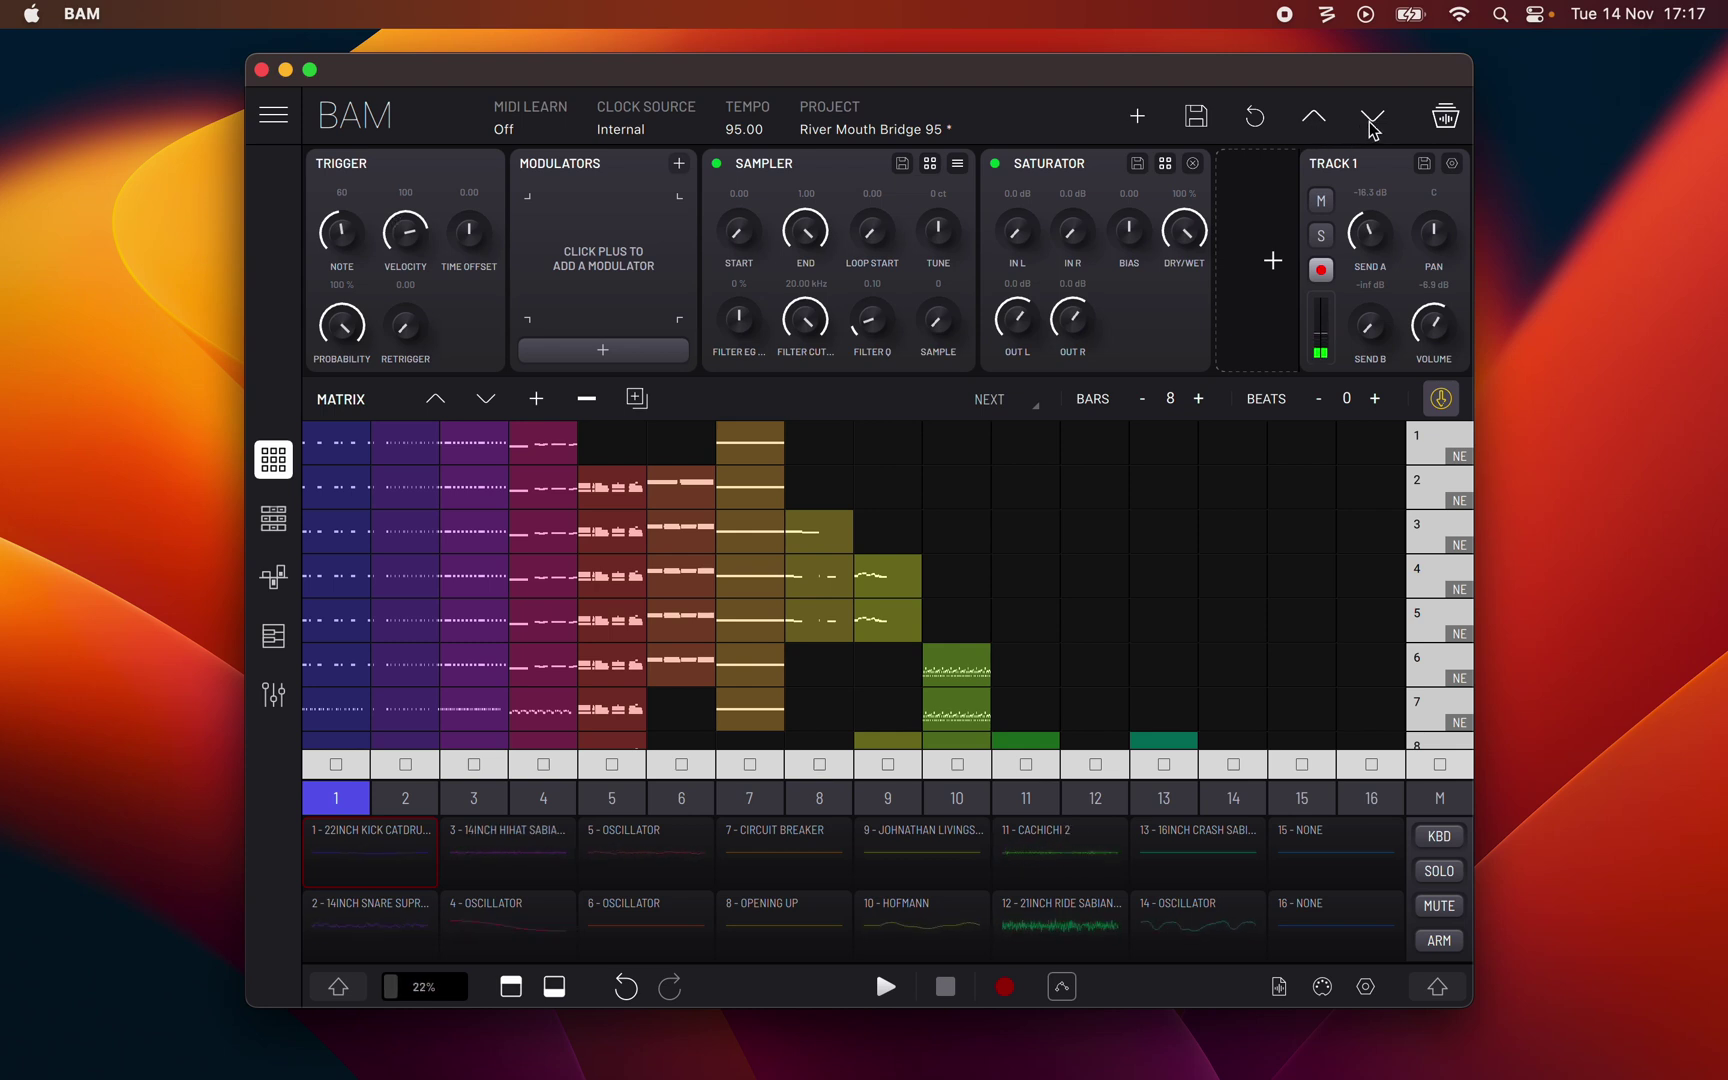
View the sample manager's pool and Browser tab, close it, and turn shift on
left_click(1445, 118)
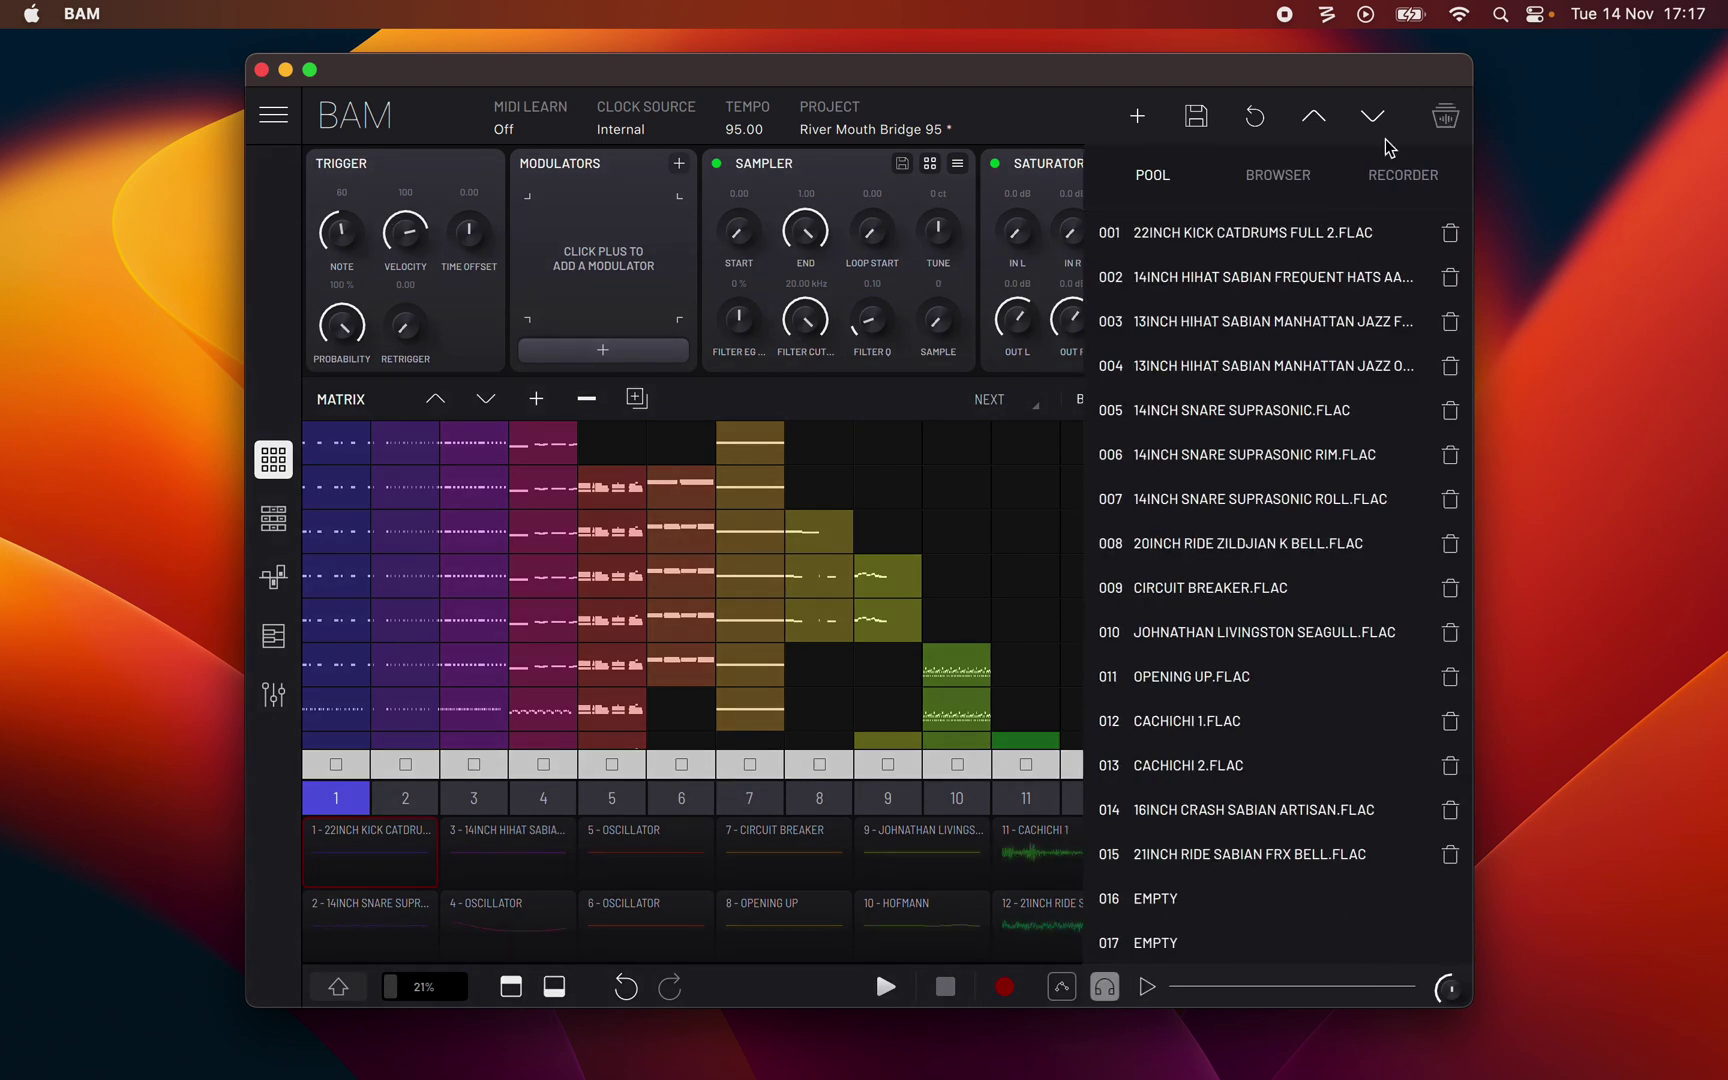
left_click(1274, 176)
left_click(1445, 118)
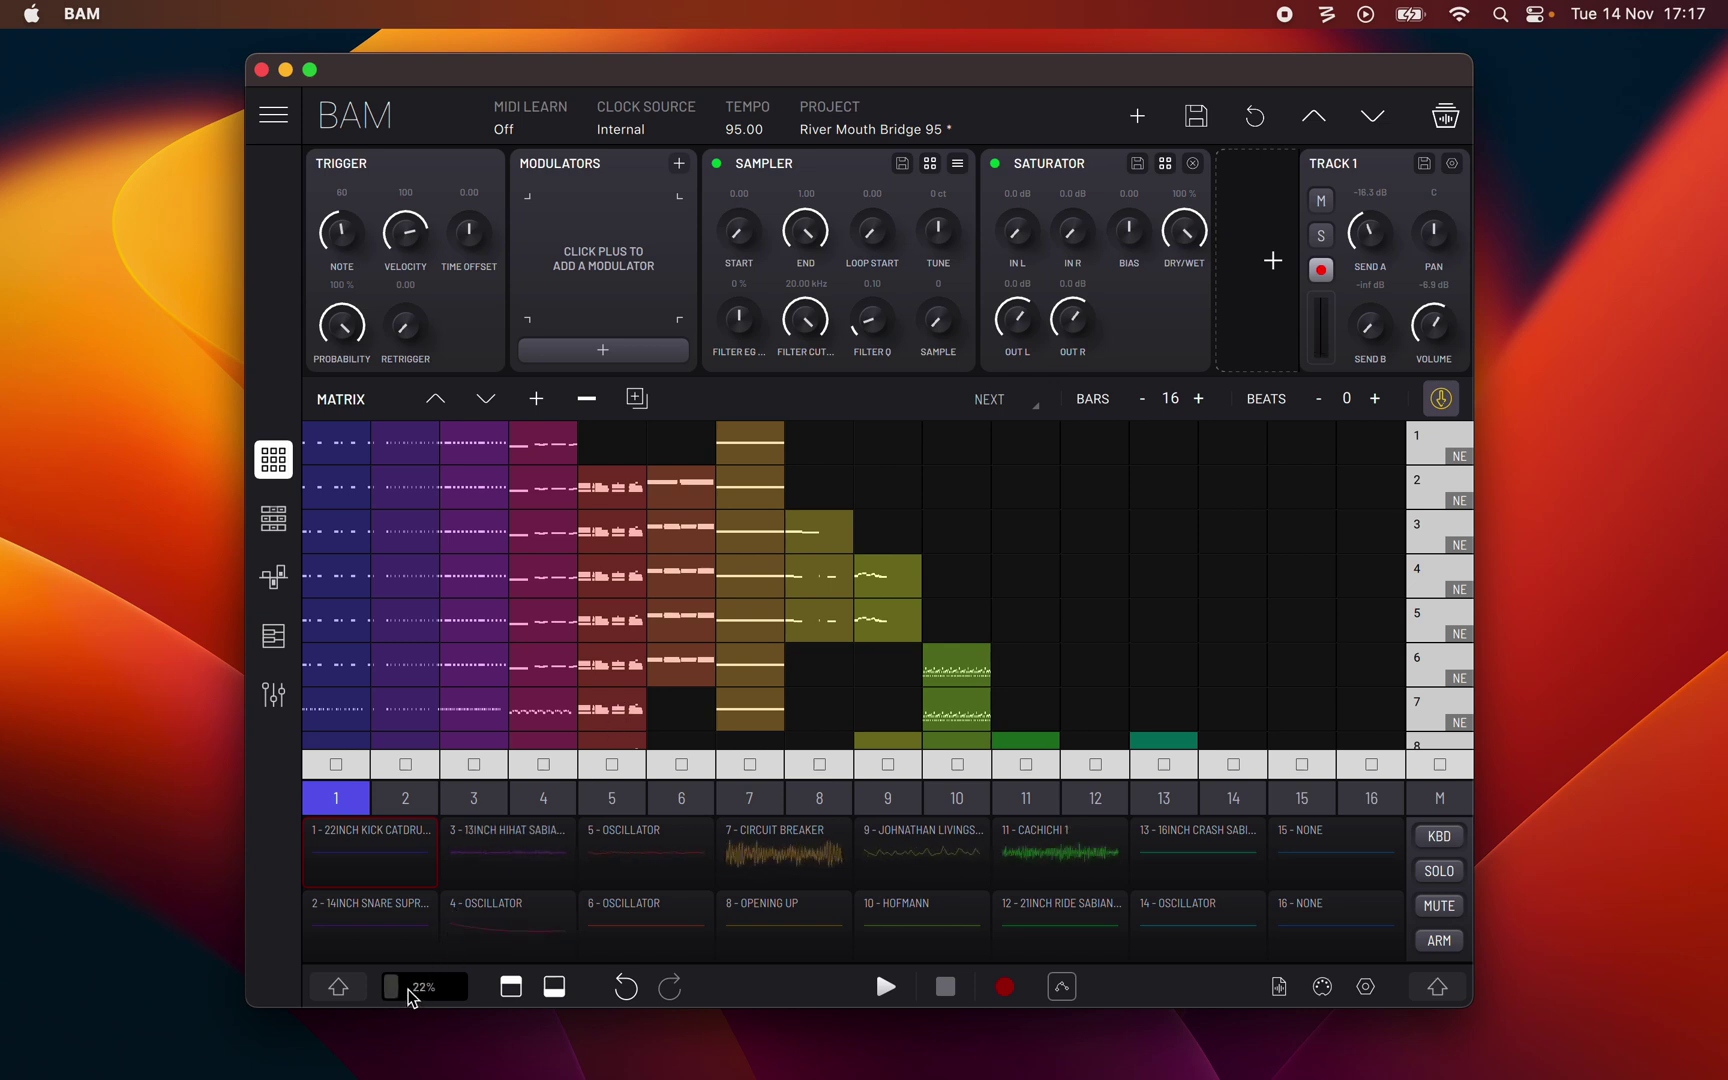
left_click(350, 994)
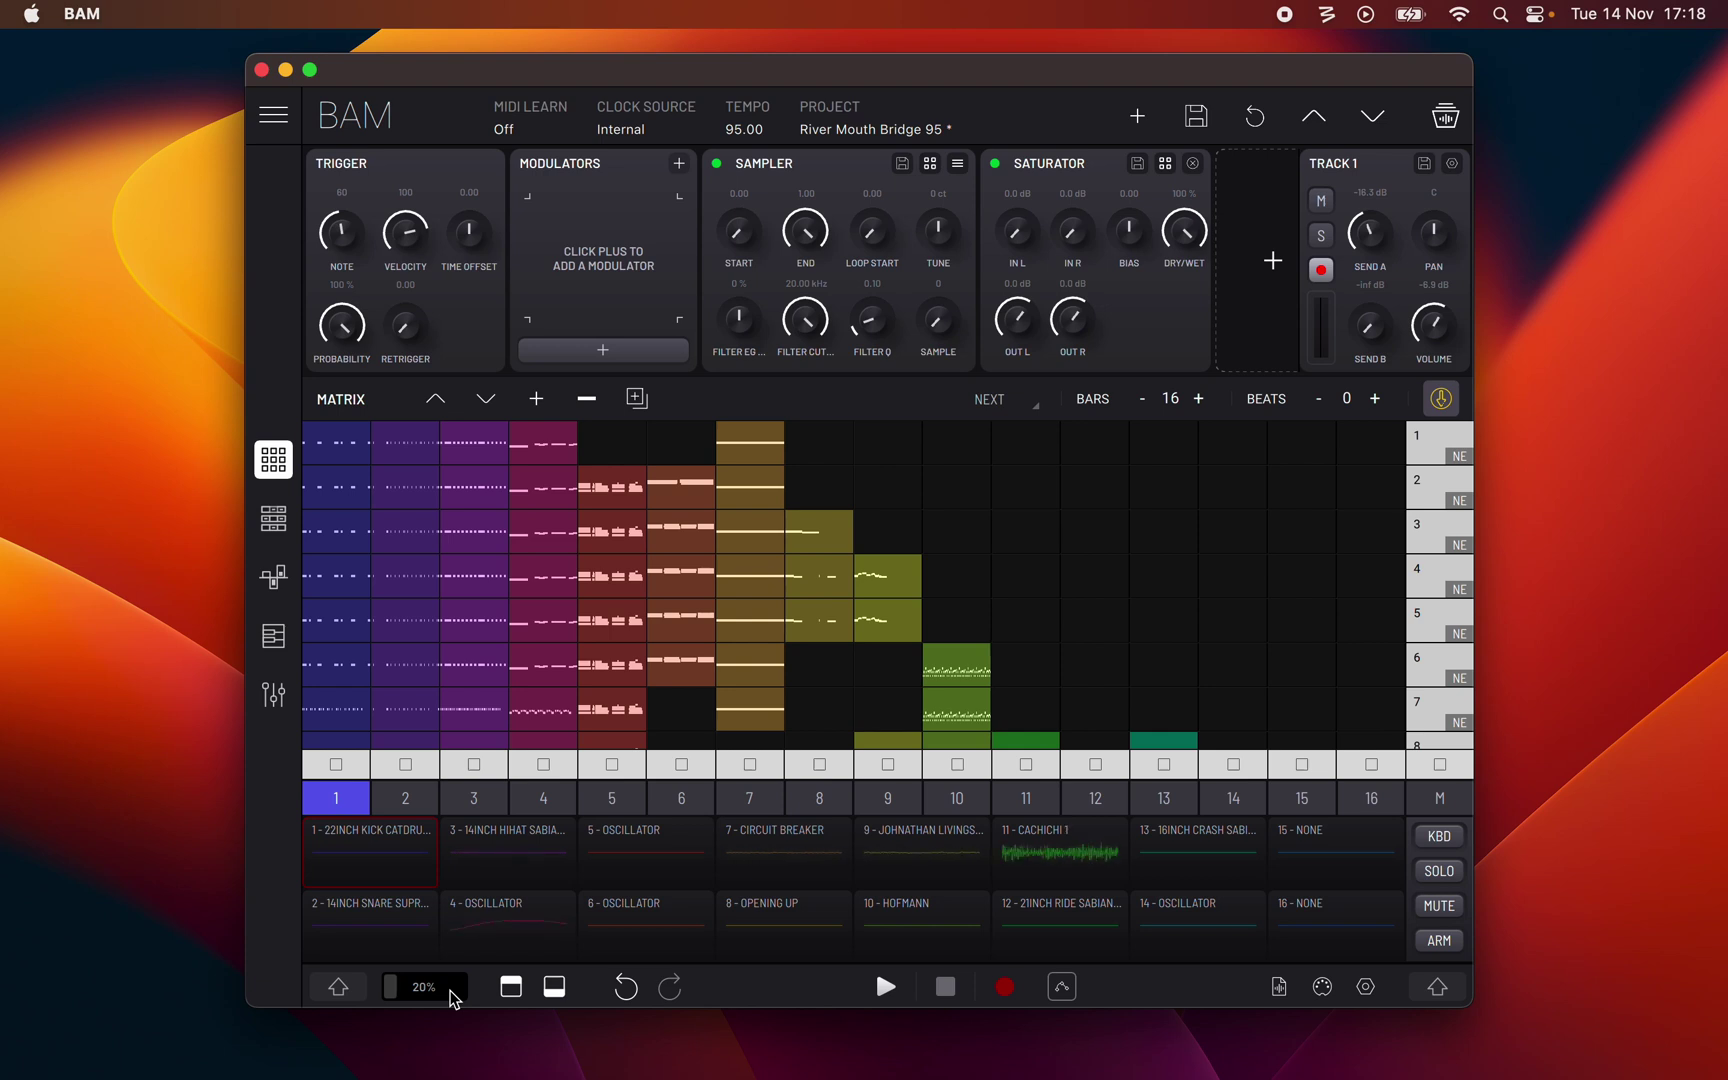
left_click(512, 990)
left_click(512, 990)
left_click(552, 988)
left_click(551, 988)
left_click(518, 985)
left_click(518, 985)
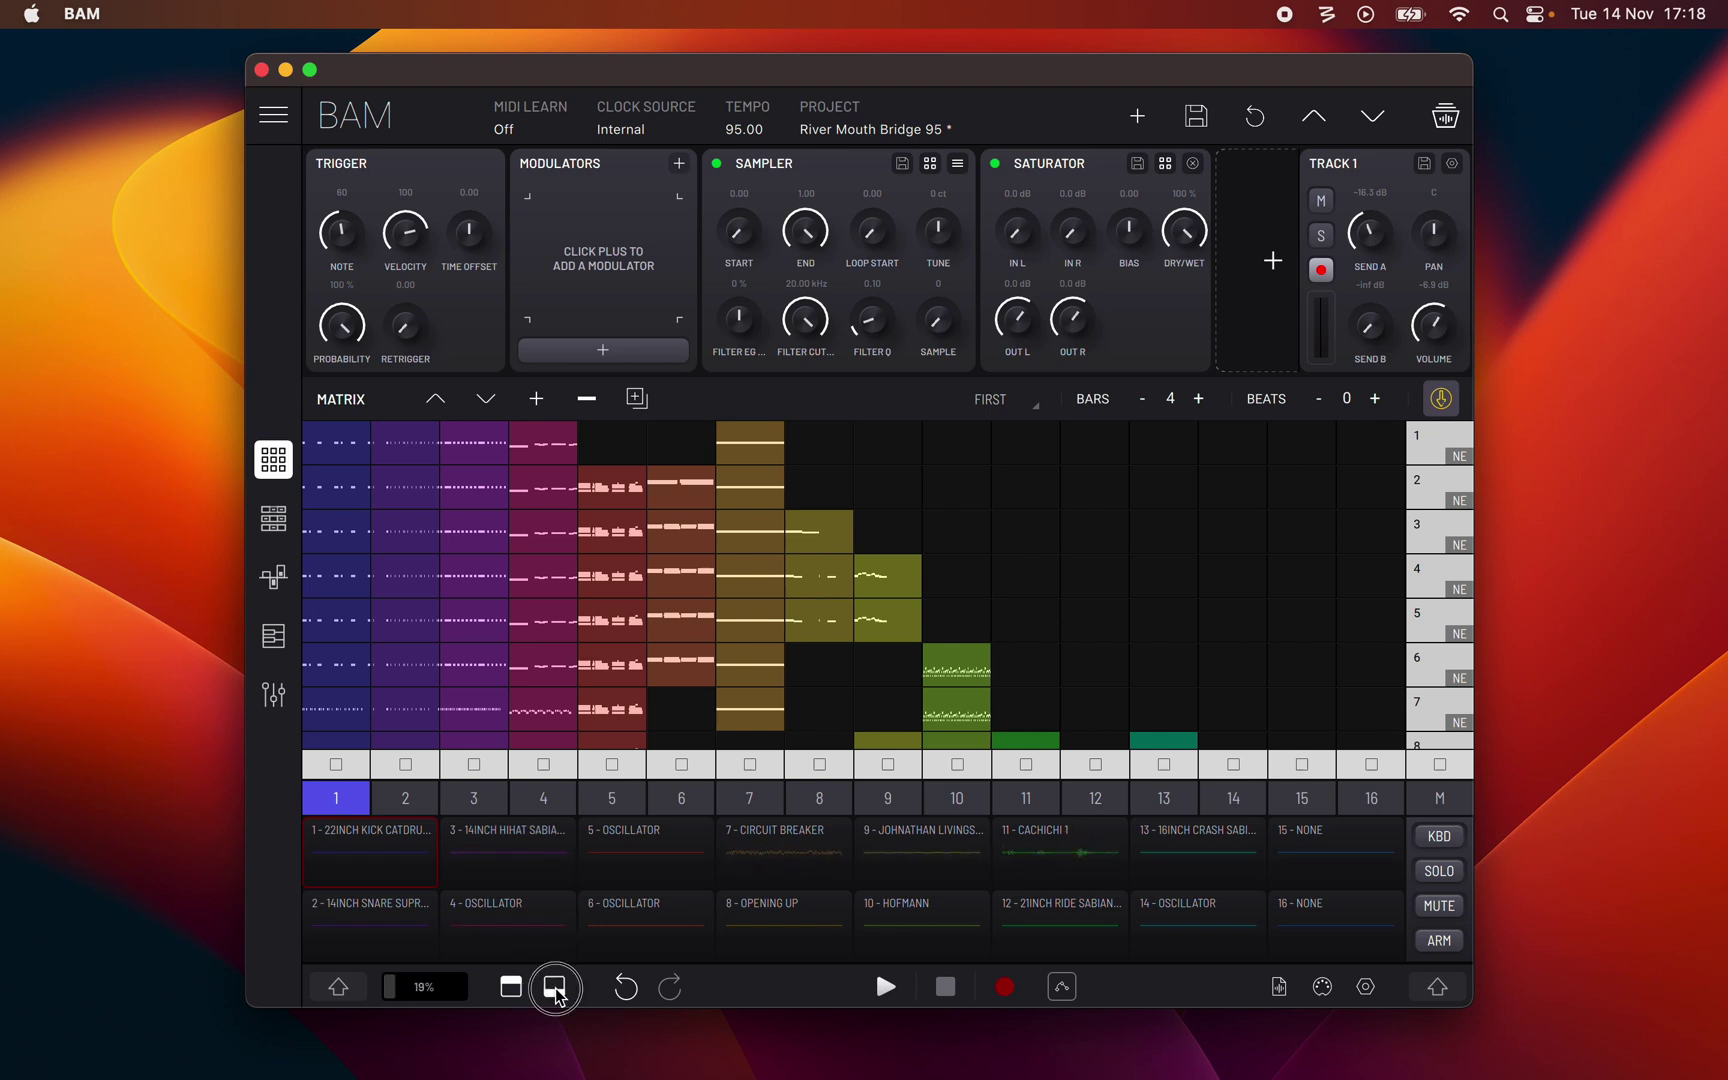
left_click(556, 988)
left_click(540, 990)
left_click(540, 990)
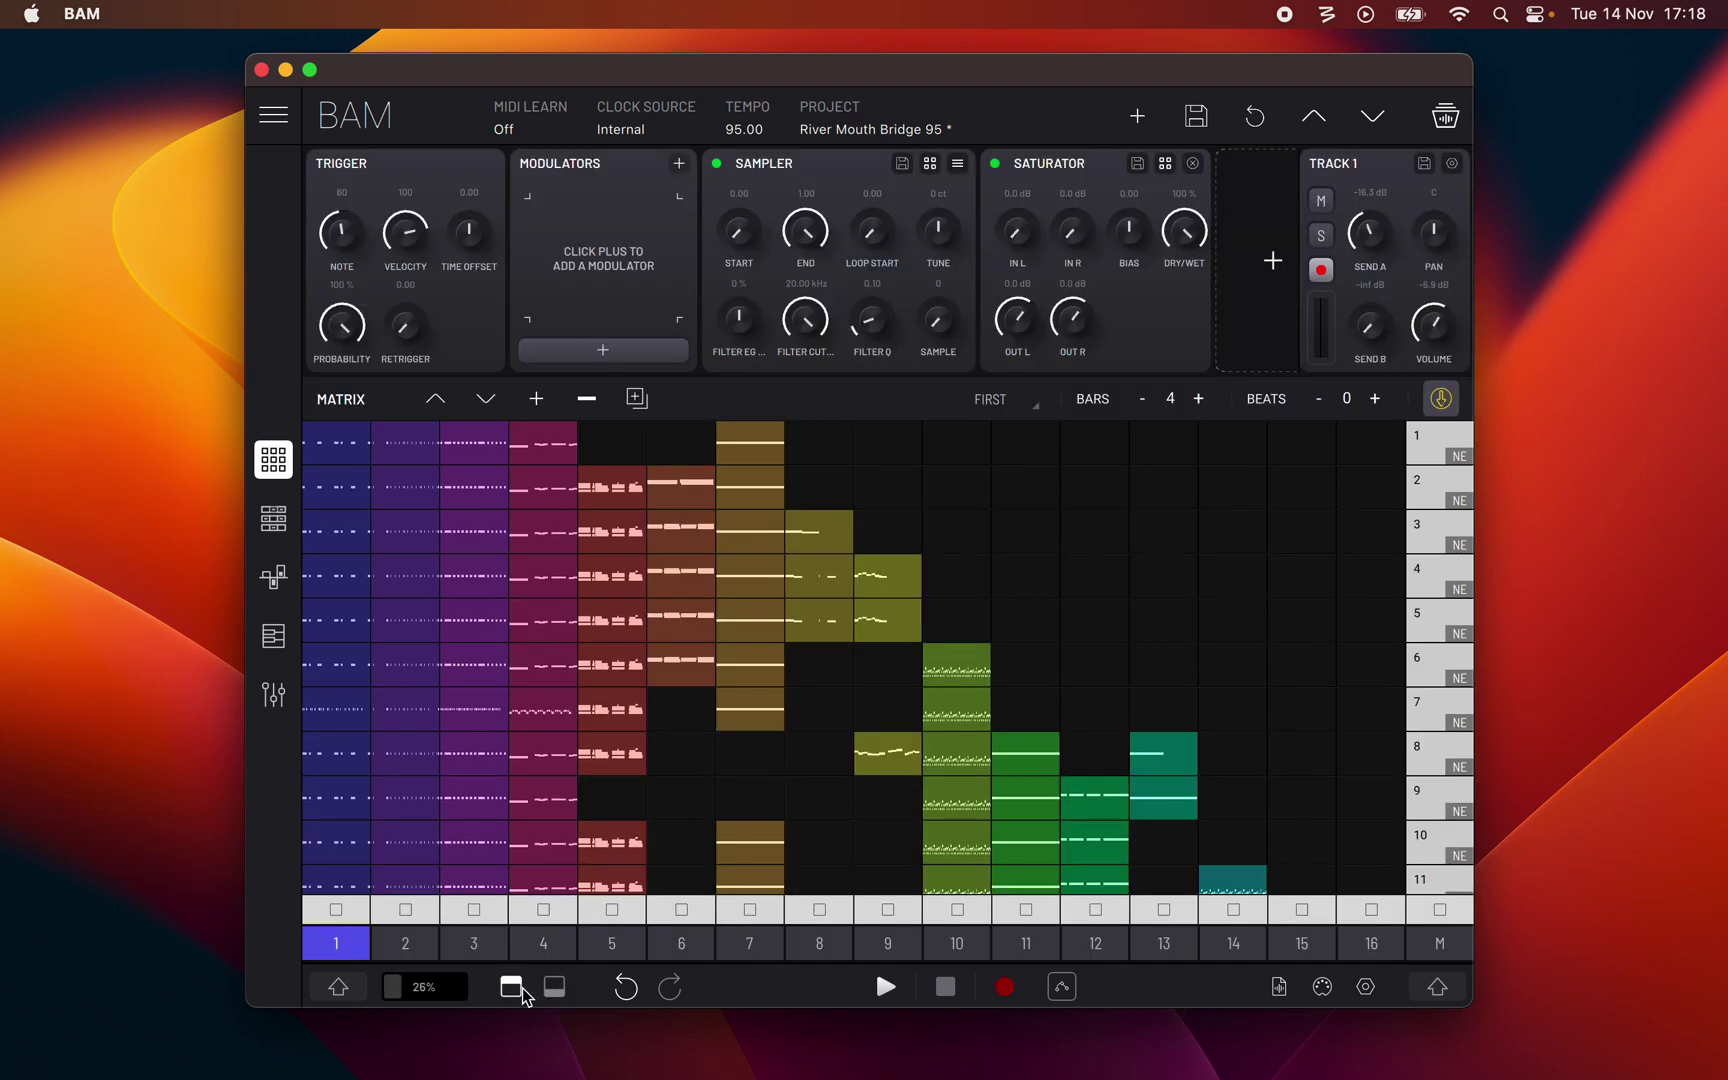
left_click(546, 988)
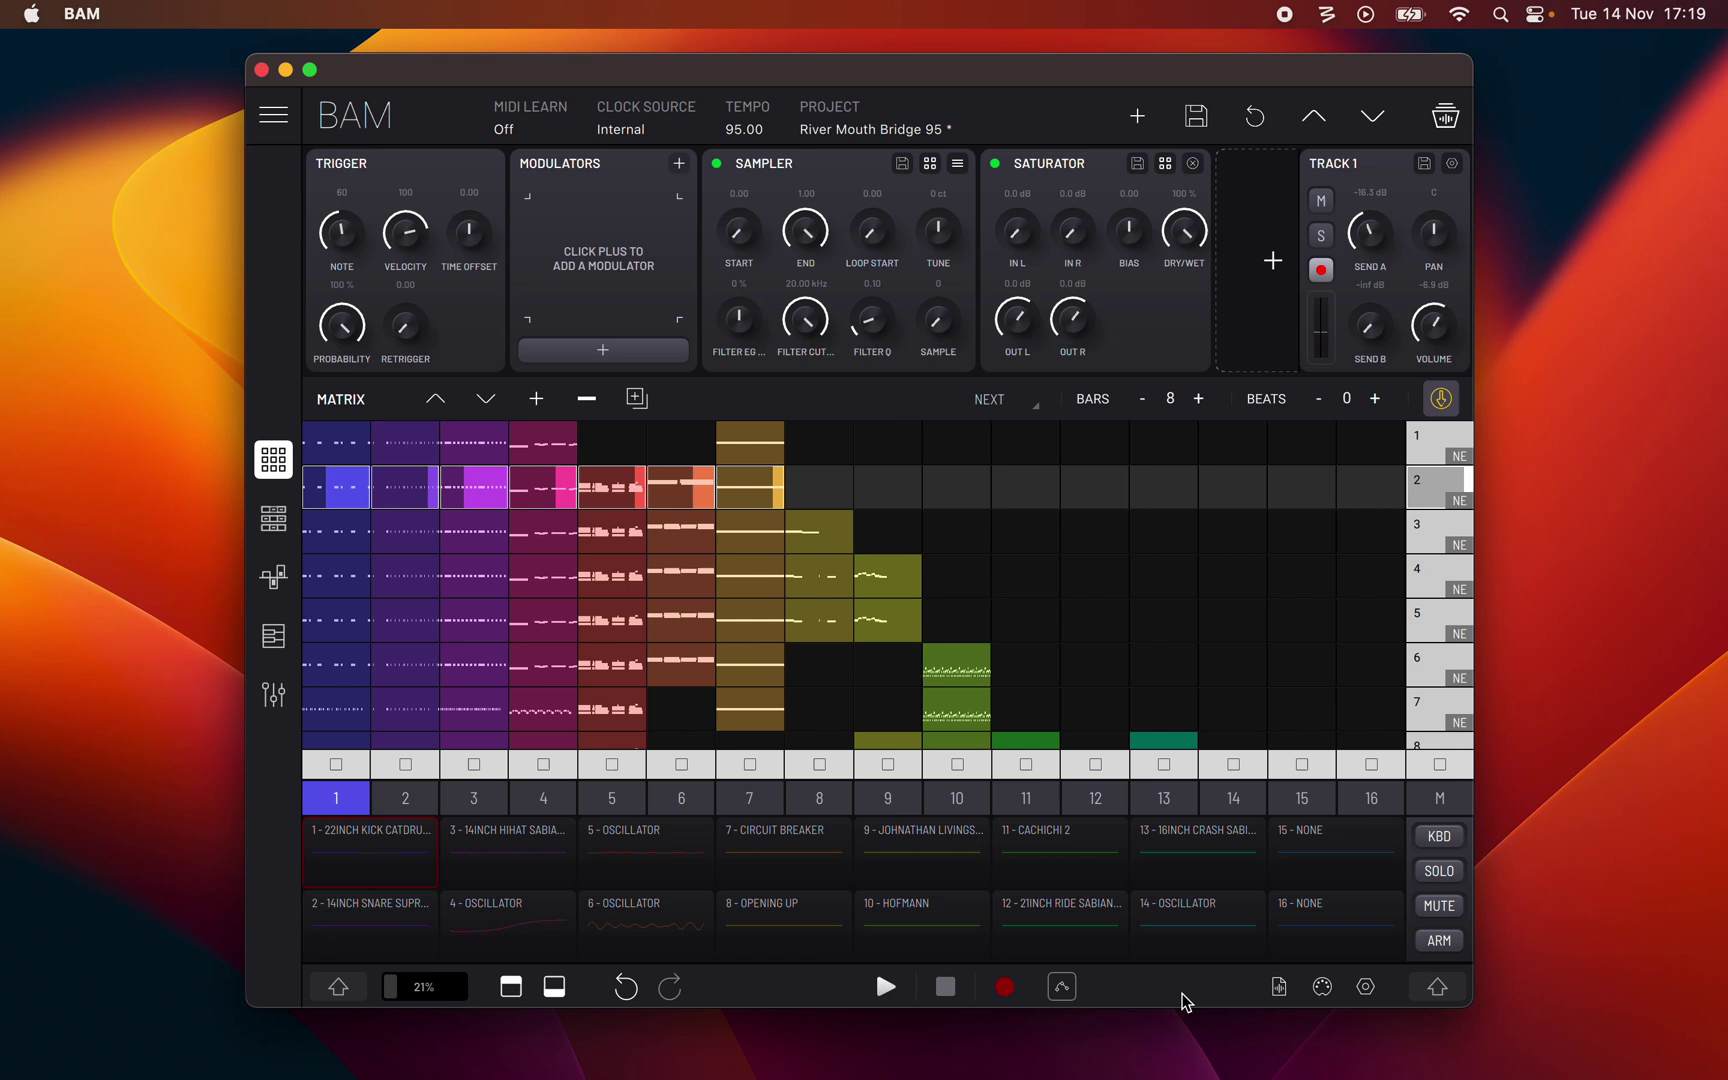
left_click(1279, 987)
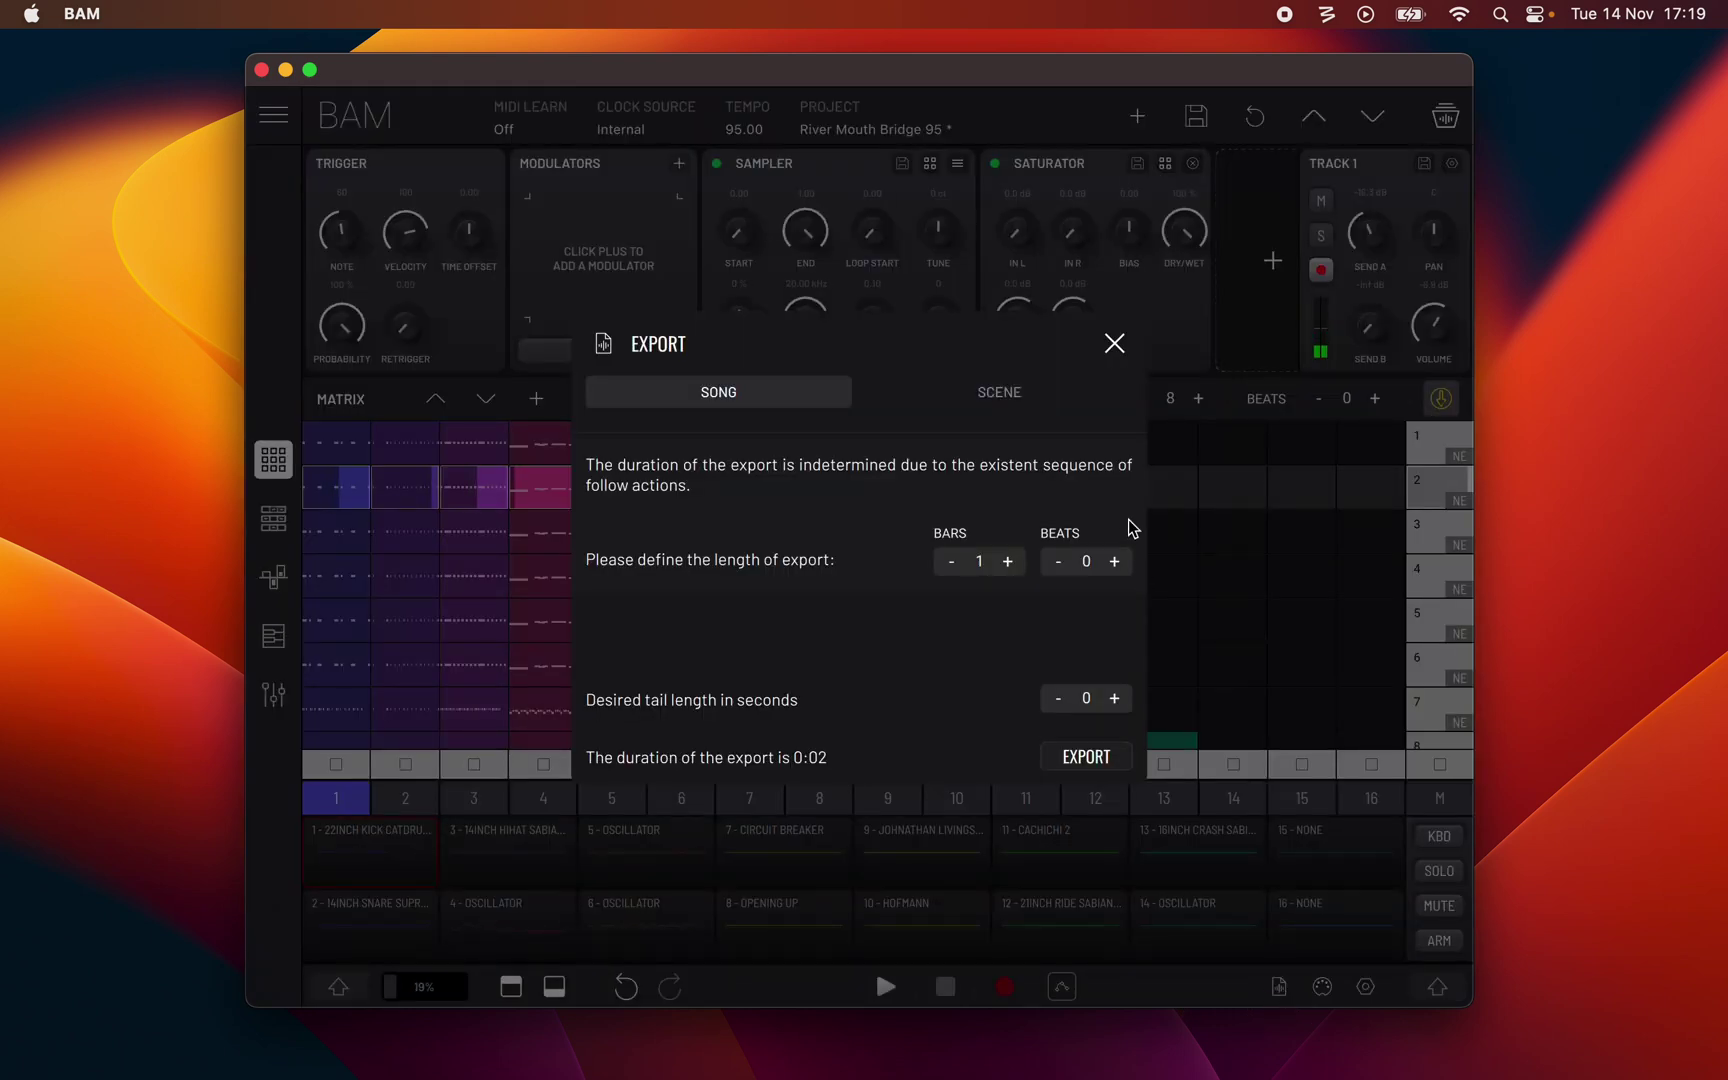
left_click(1113, 343)
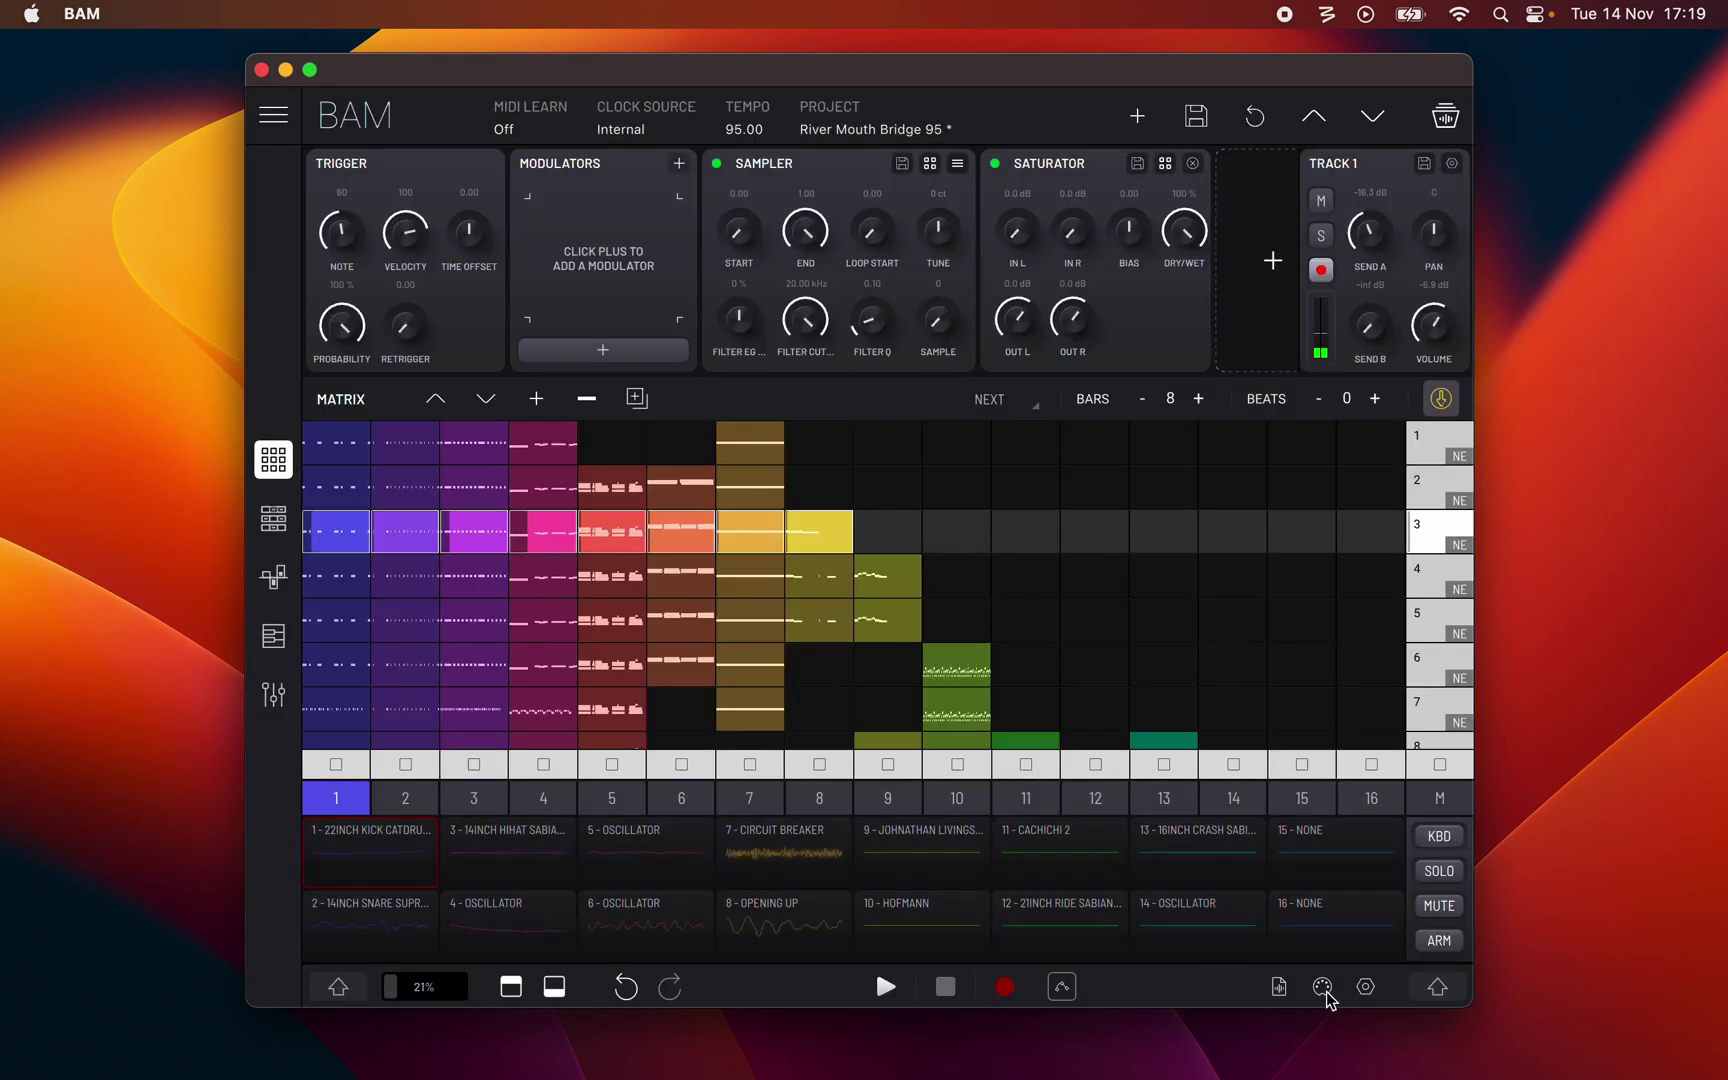
left_click(1284, 992)
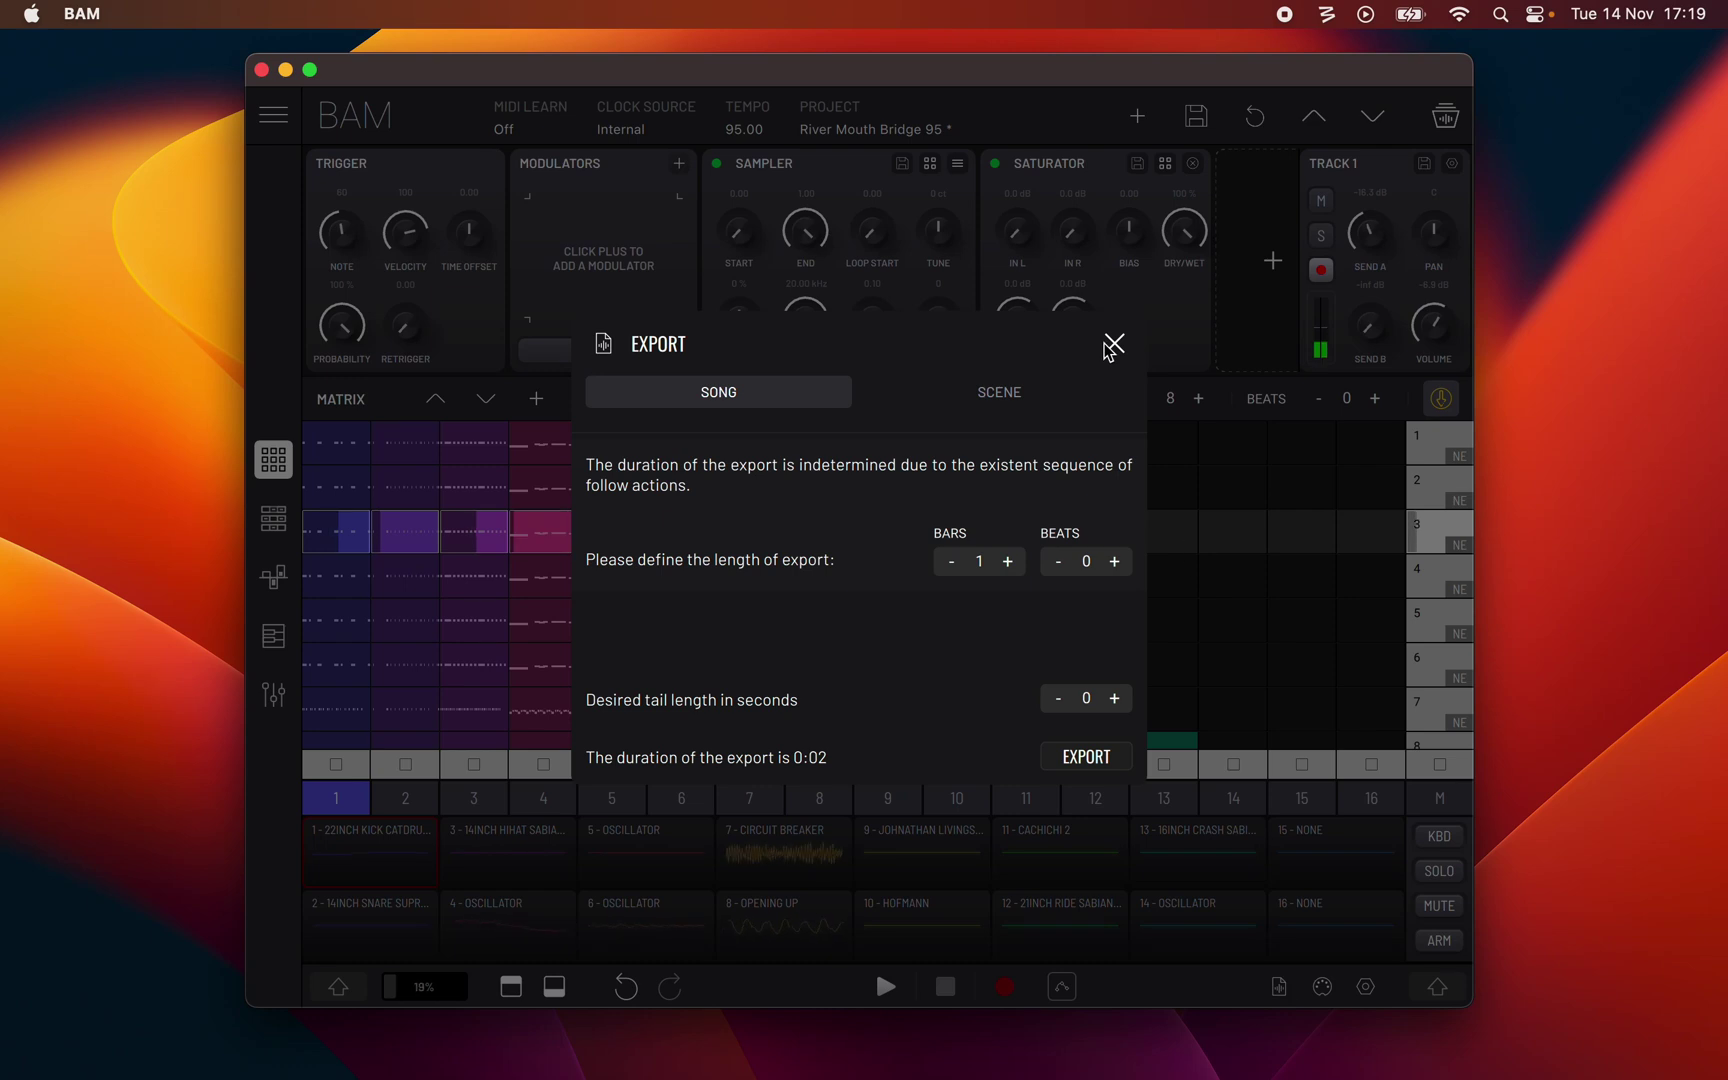
left_click(1110, 345)
left_click(1323, 989)
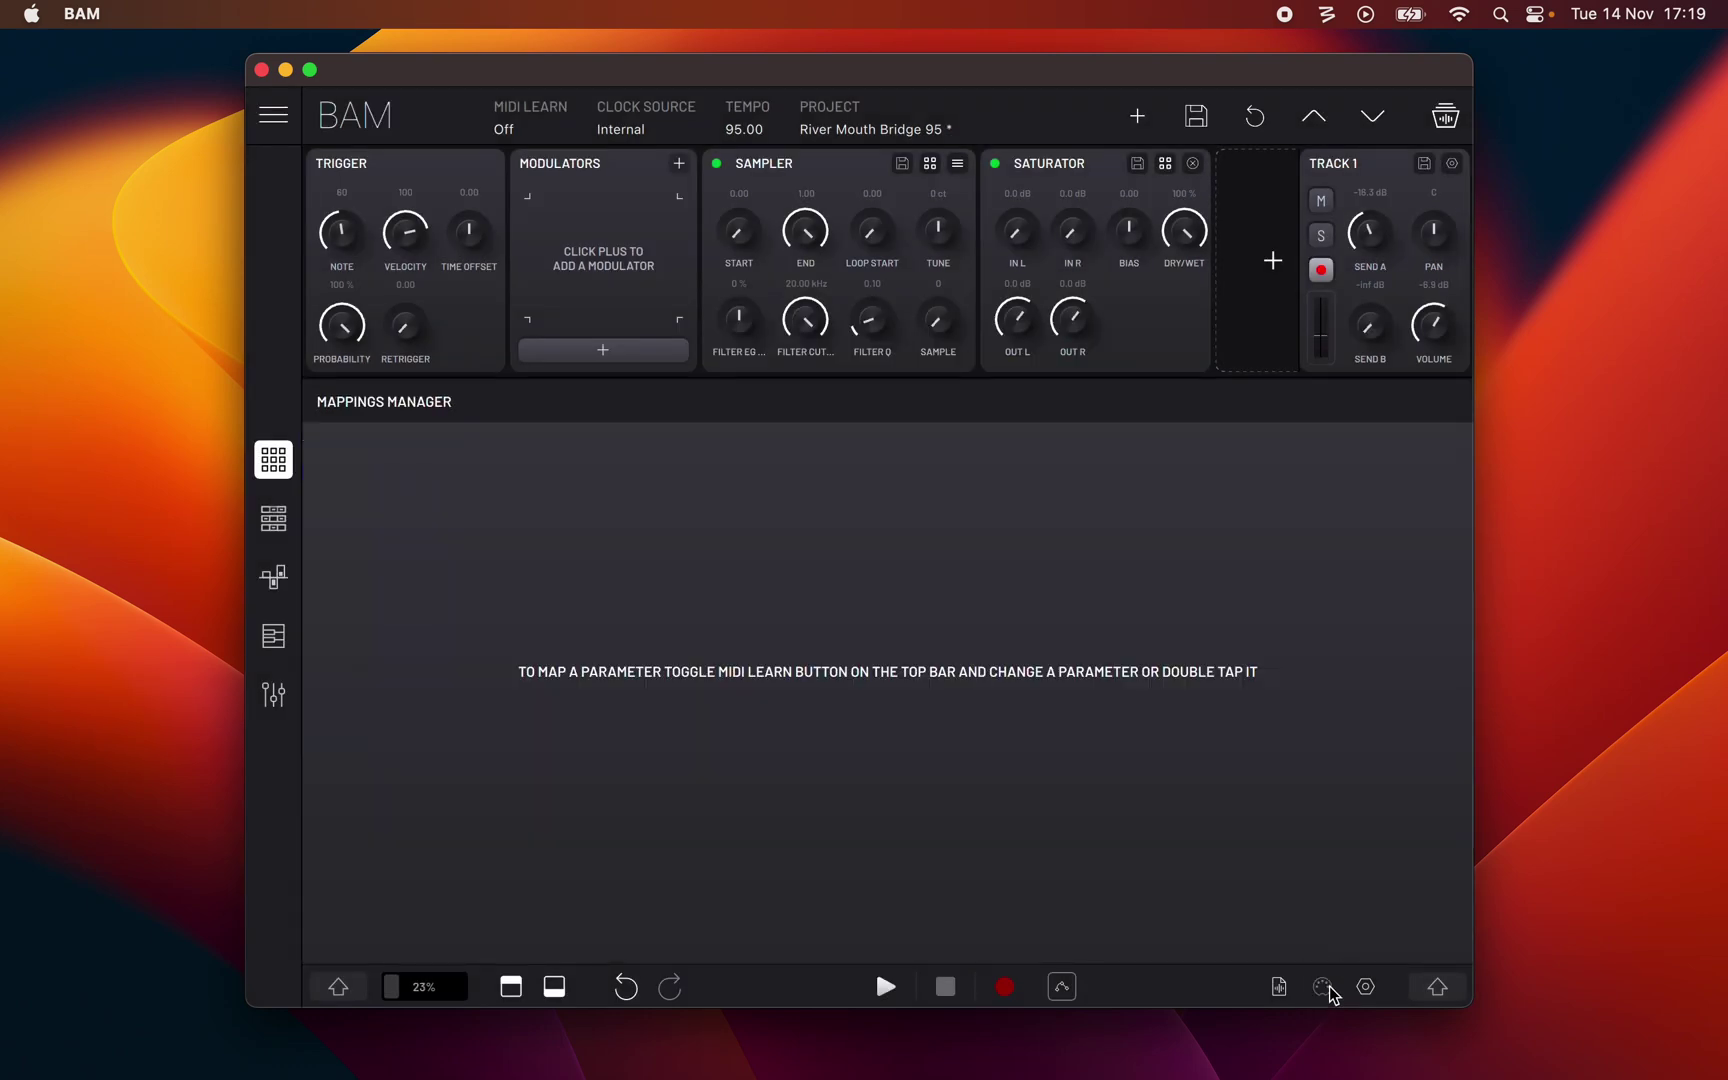
left_click(1326, 989)
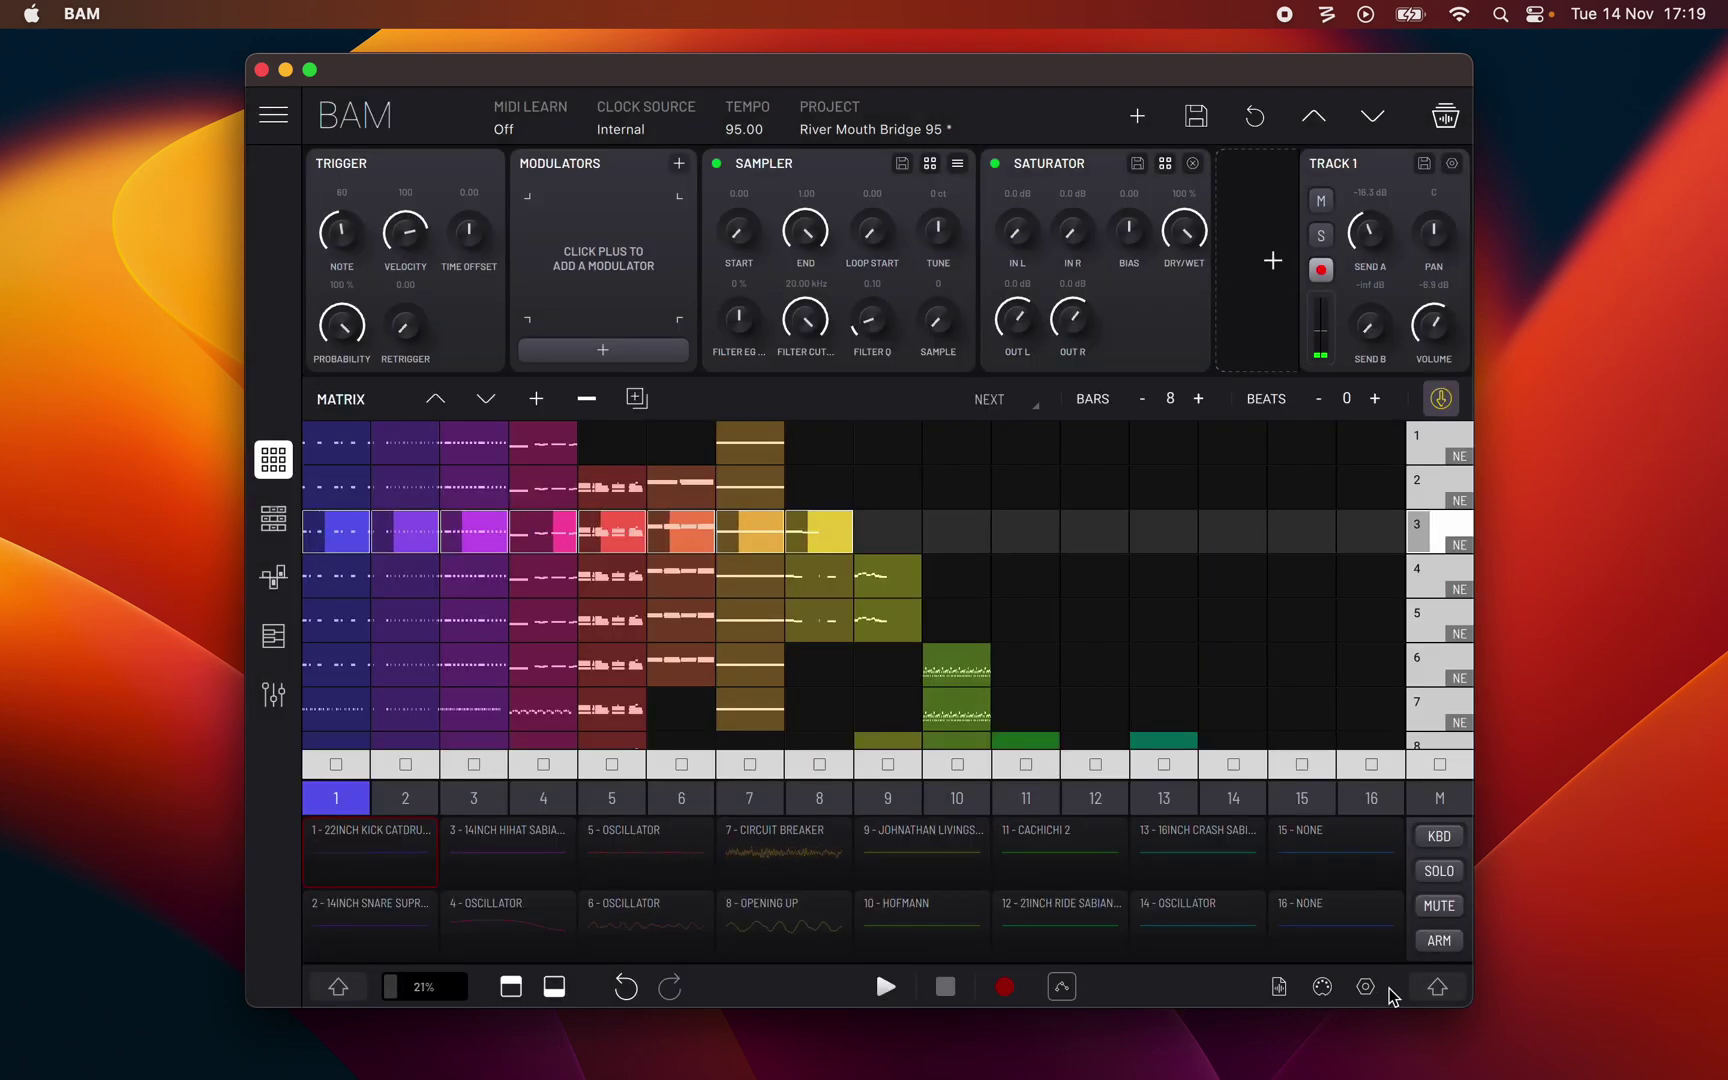
Open Preferences from the gear and leave Recording Countdown at 1
left_click(1366, 988)
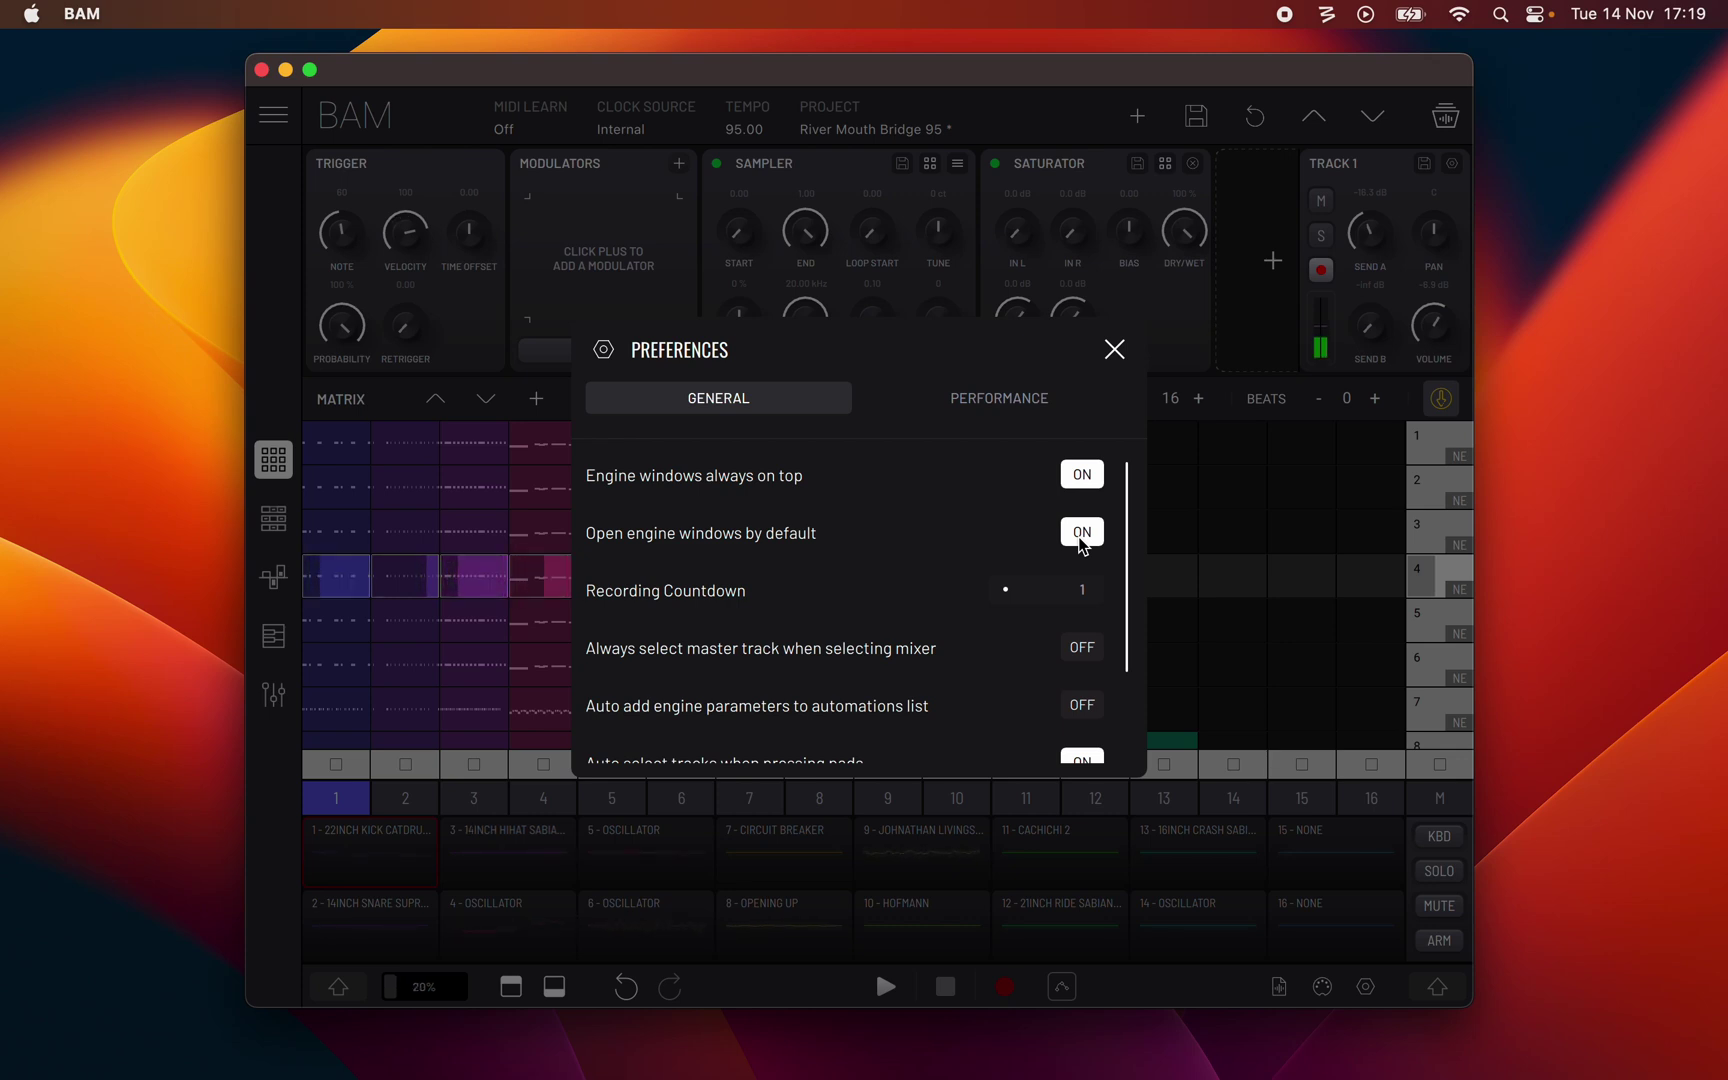
left_click(1078, 594)
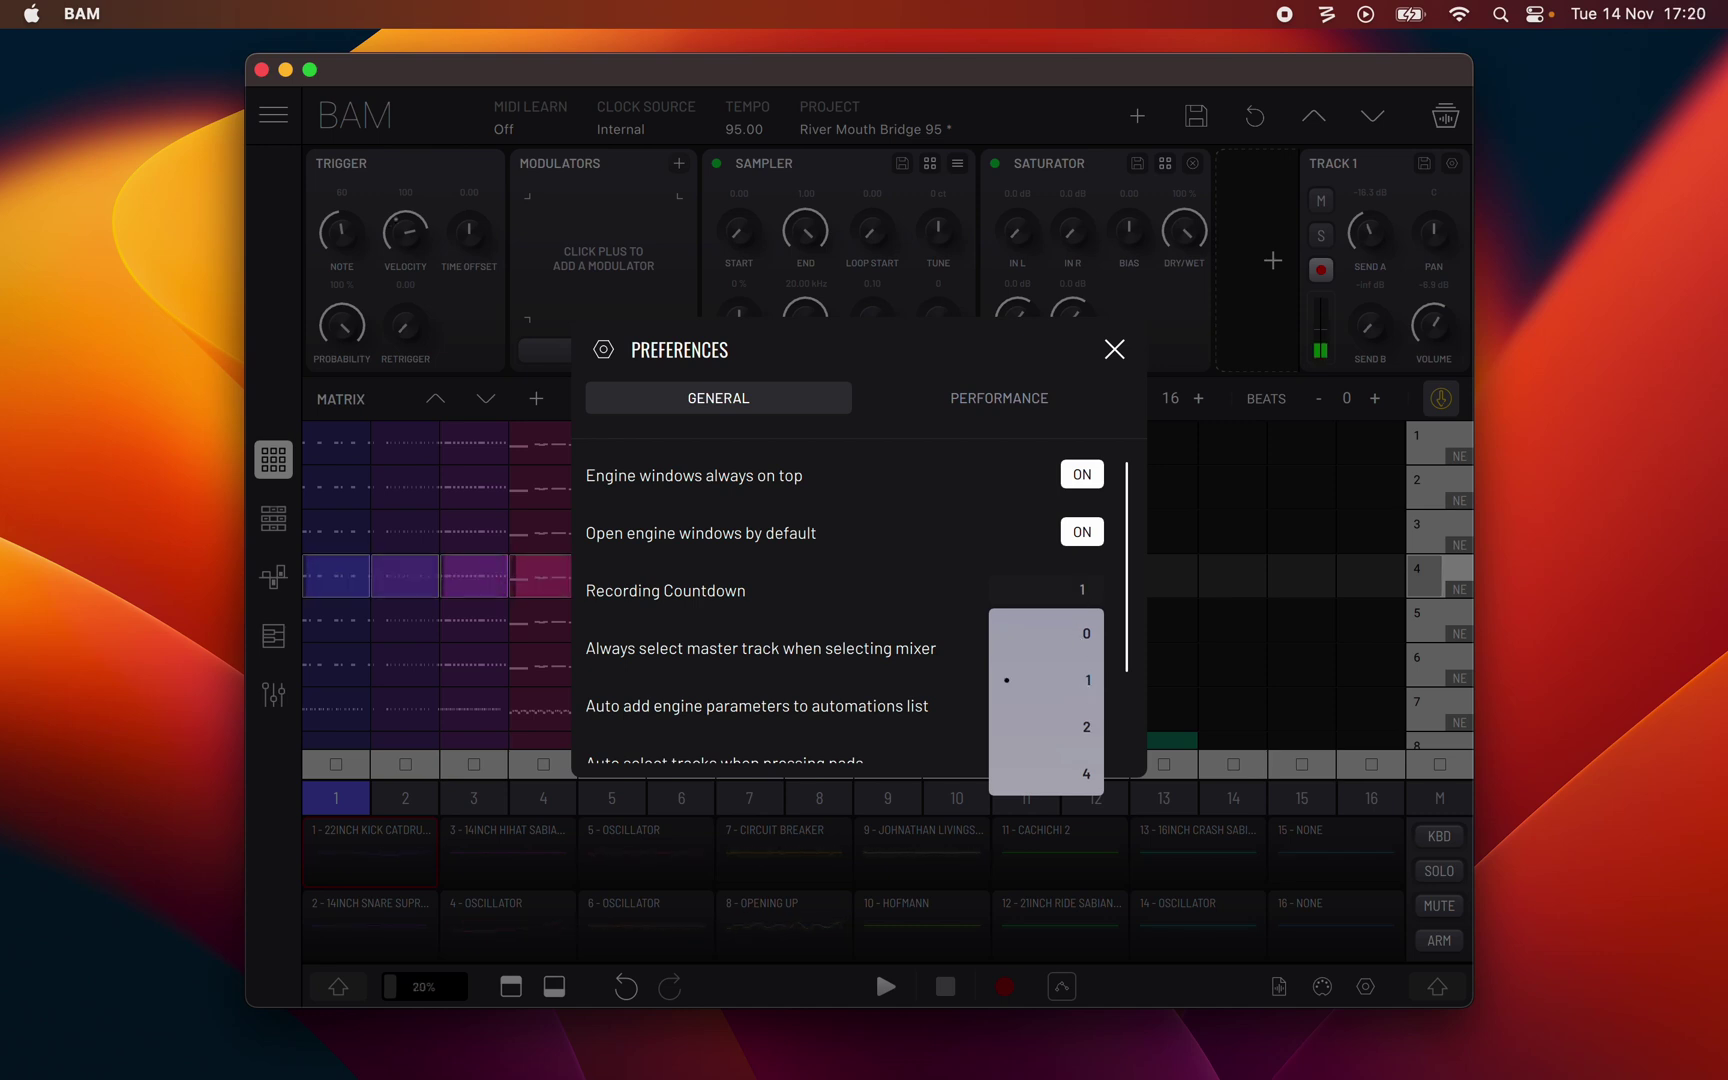
left_click(1087, 690)
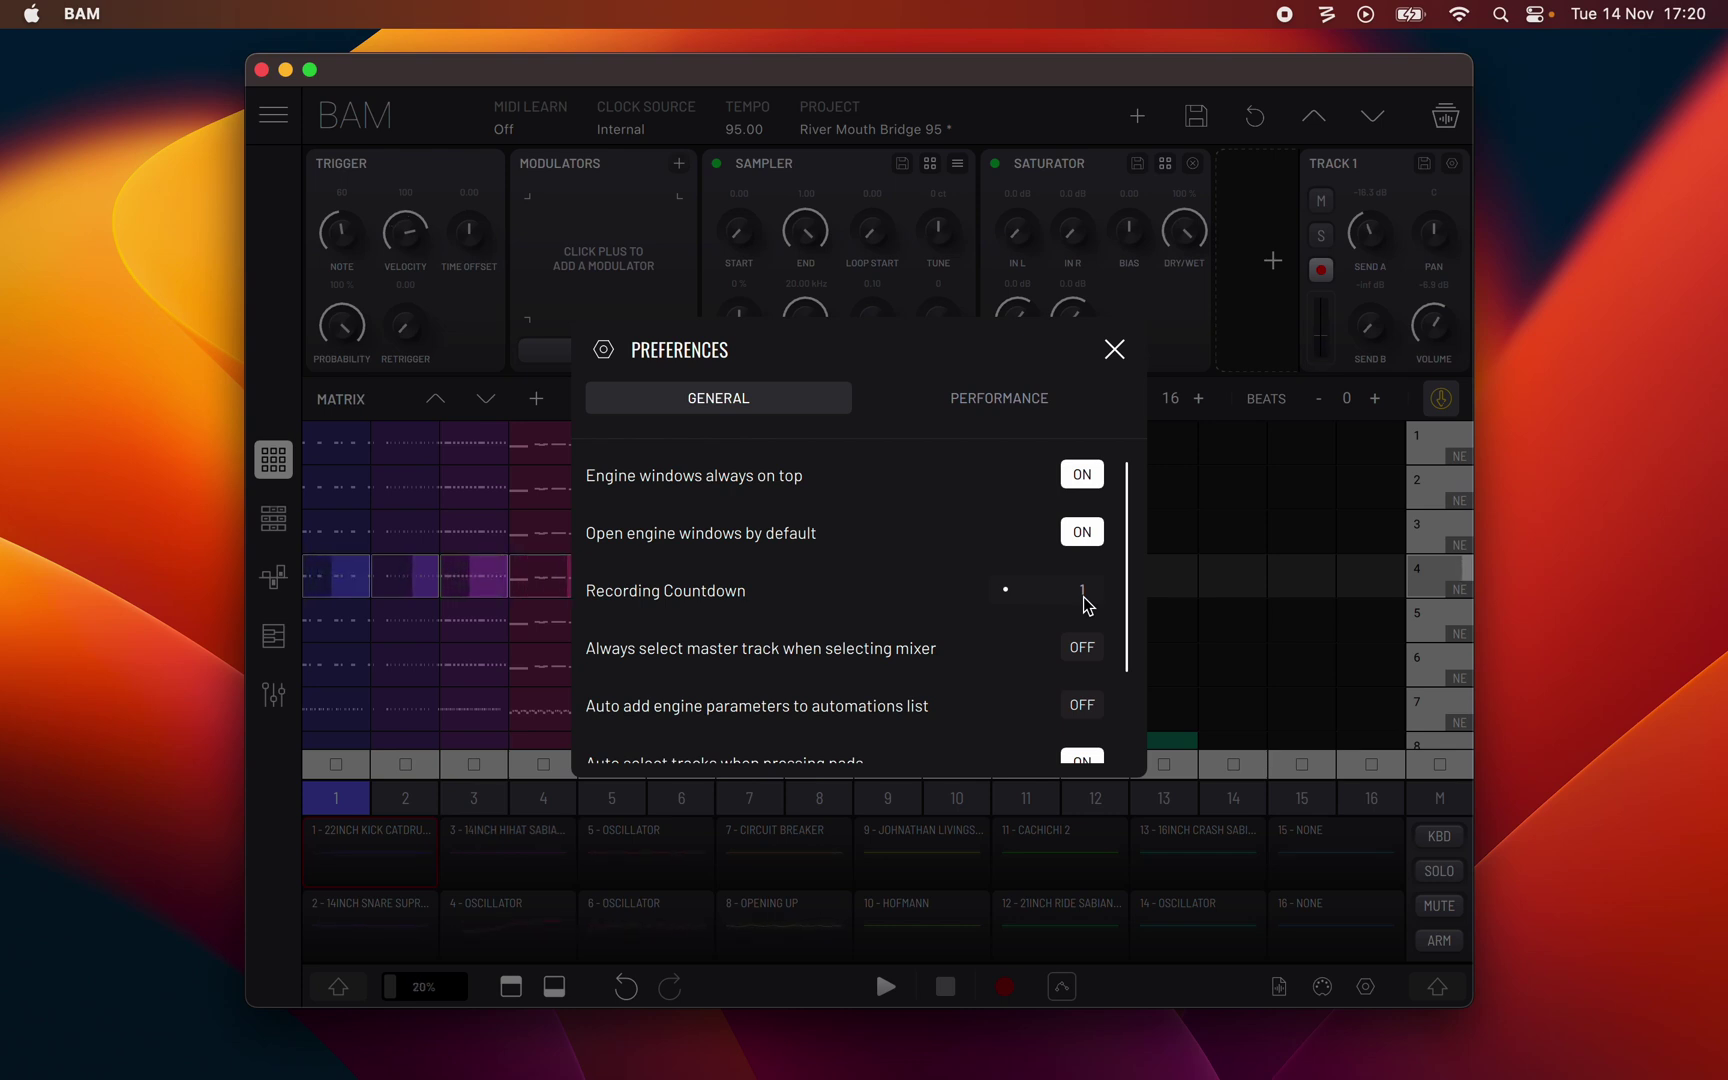
Leave Autosave Frequency at 10 MINUTES and bring up the Performance preferences
scroll(1083, 595, "down", 3)
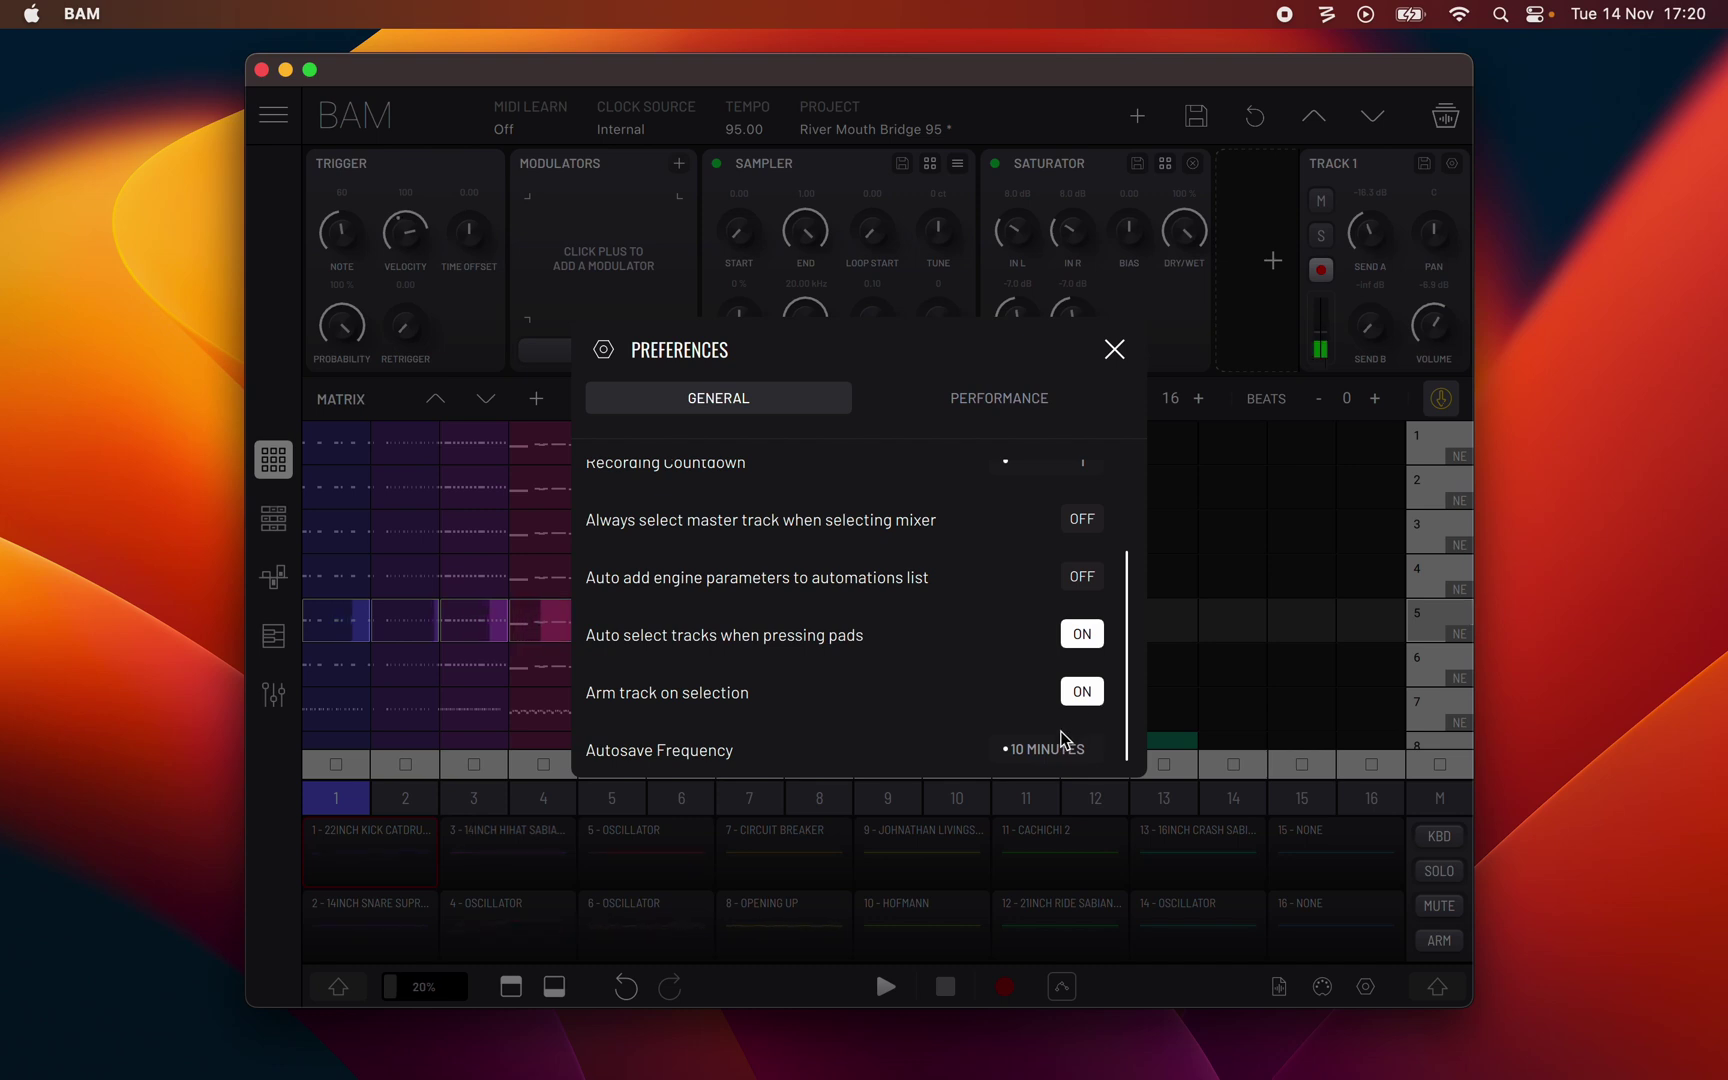
left_click(1062, 752)
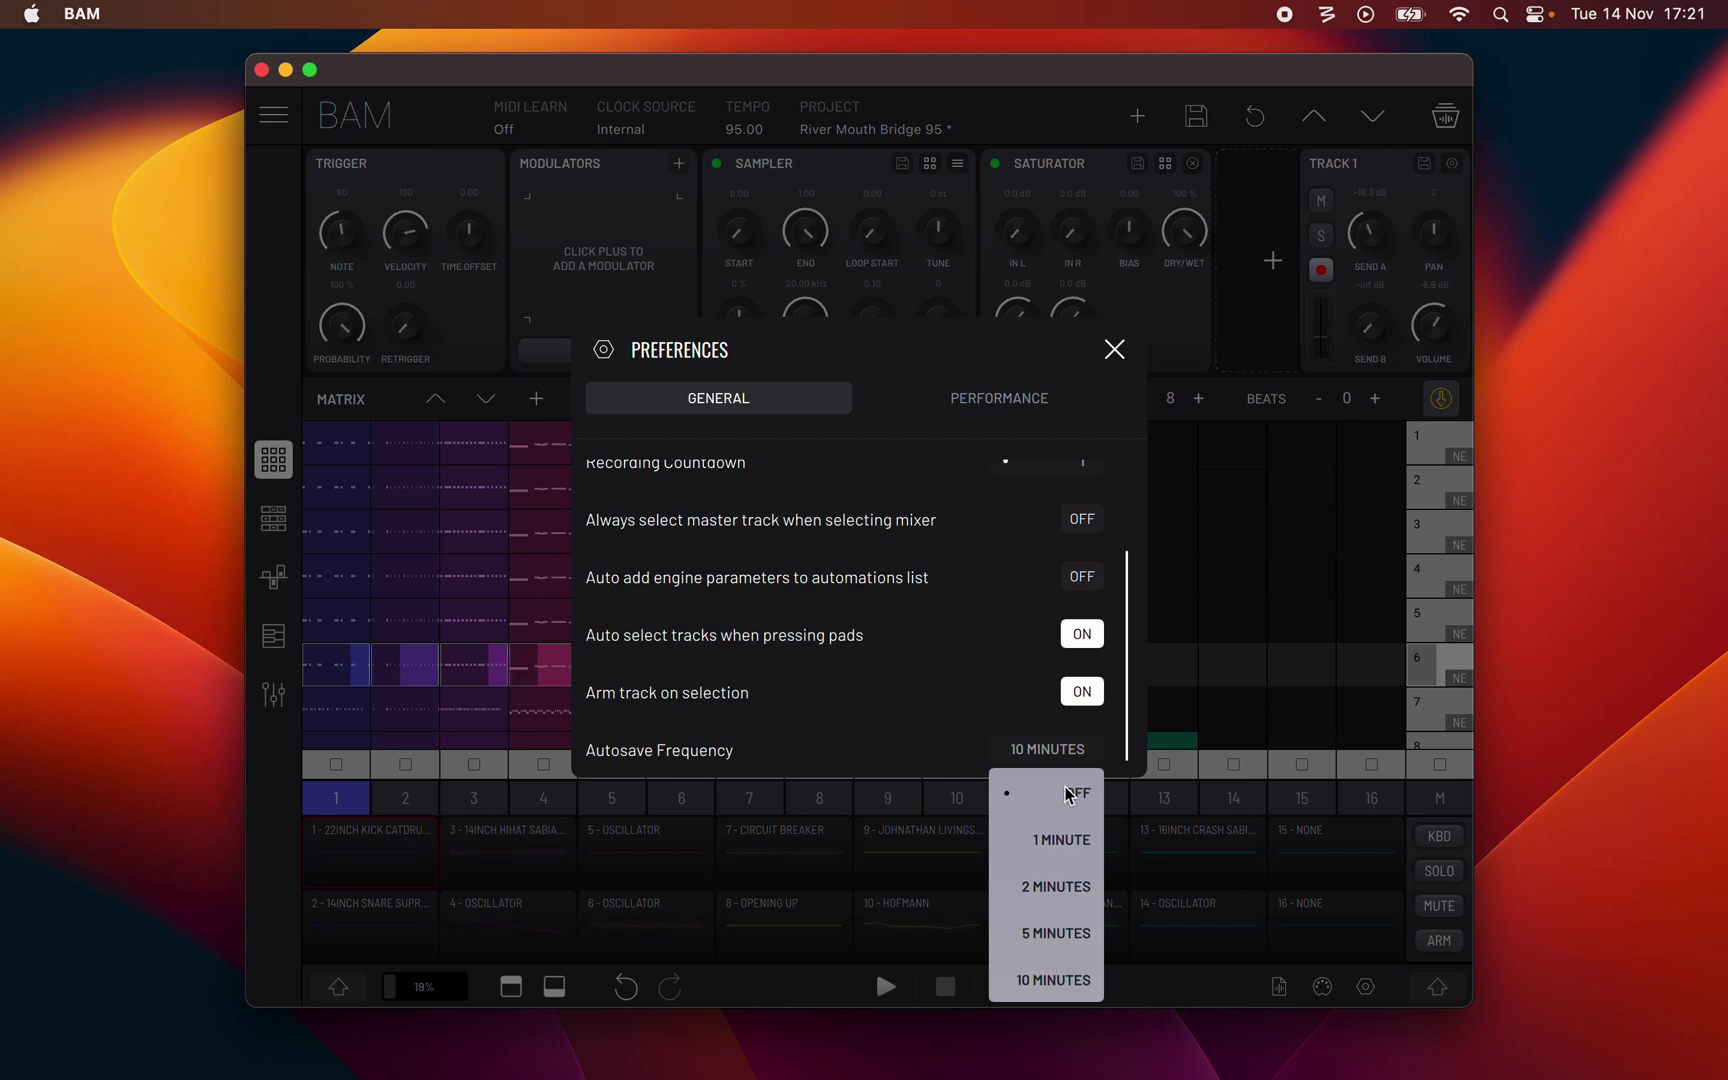
left_click(1040, 977)
left_click(972, 405)
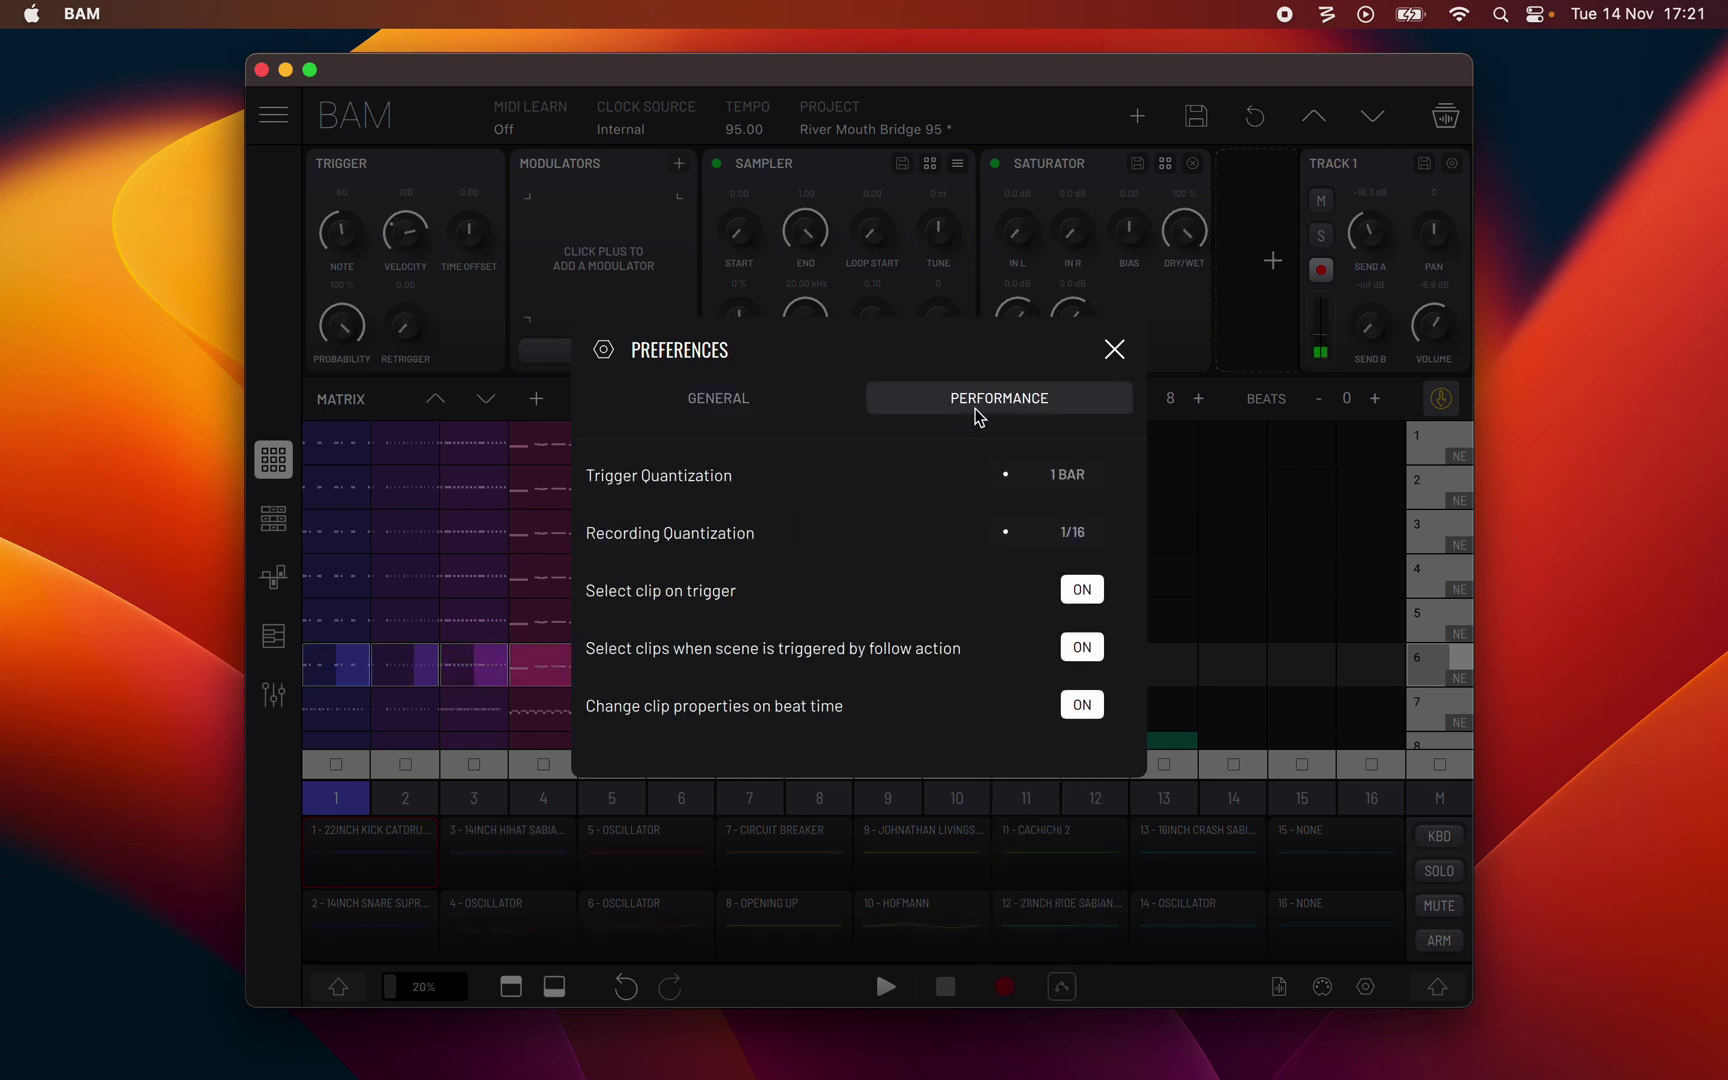
Keep Trigger Quantization at 1 BAR and Recording Quantization at 1/16, then close Preferences
left_click(1087, 477)
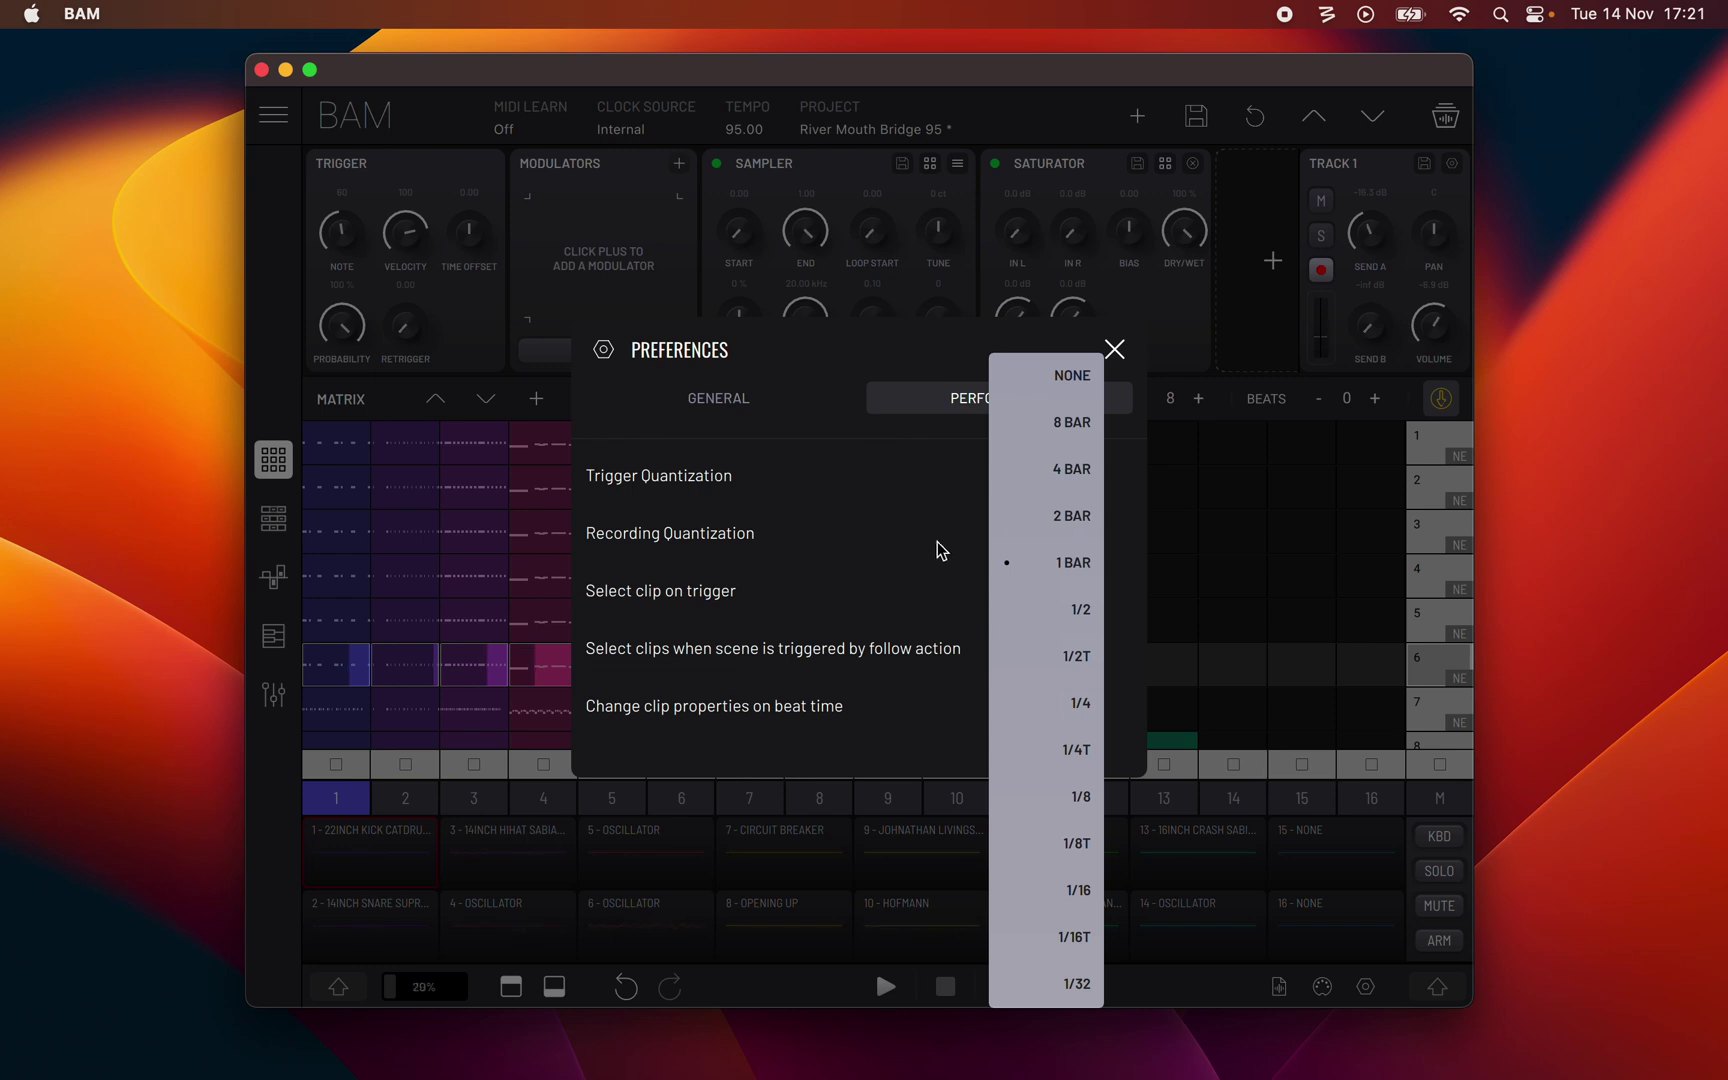
left_click(1094, 562)
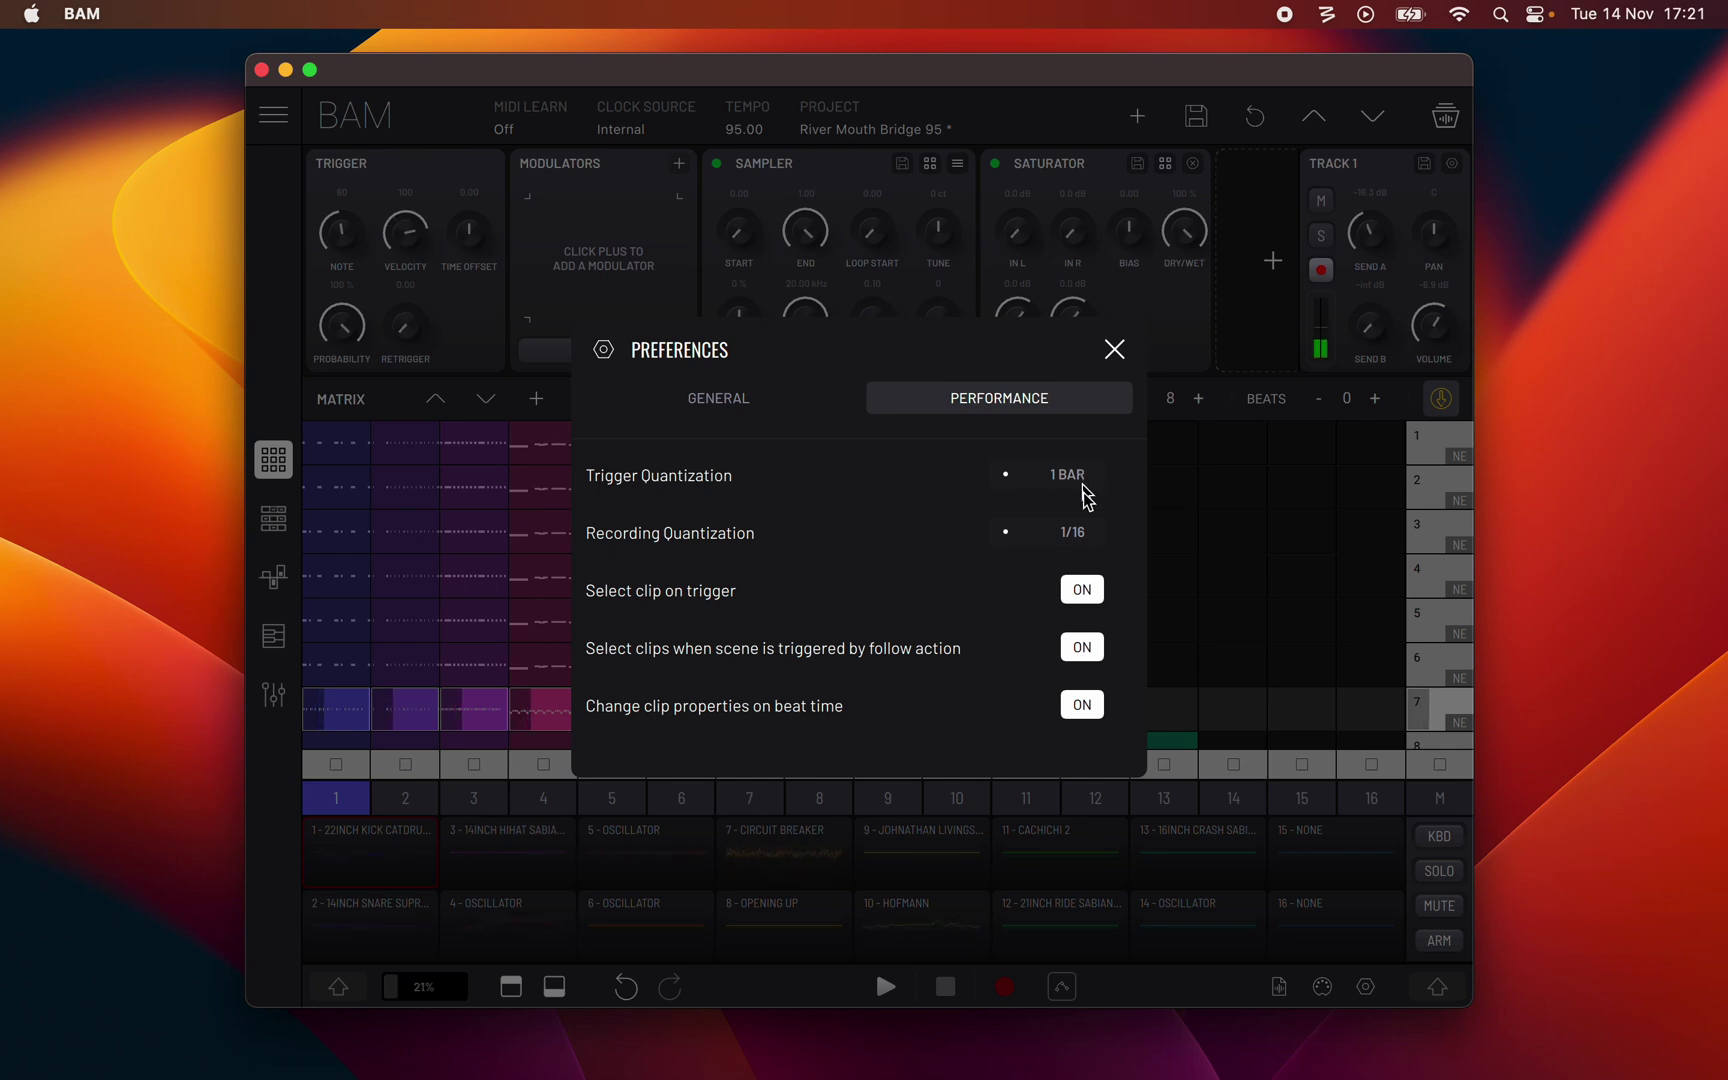
left_click(1085, 541)
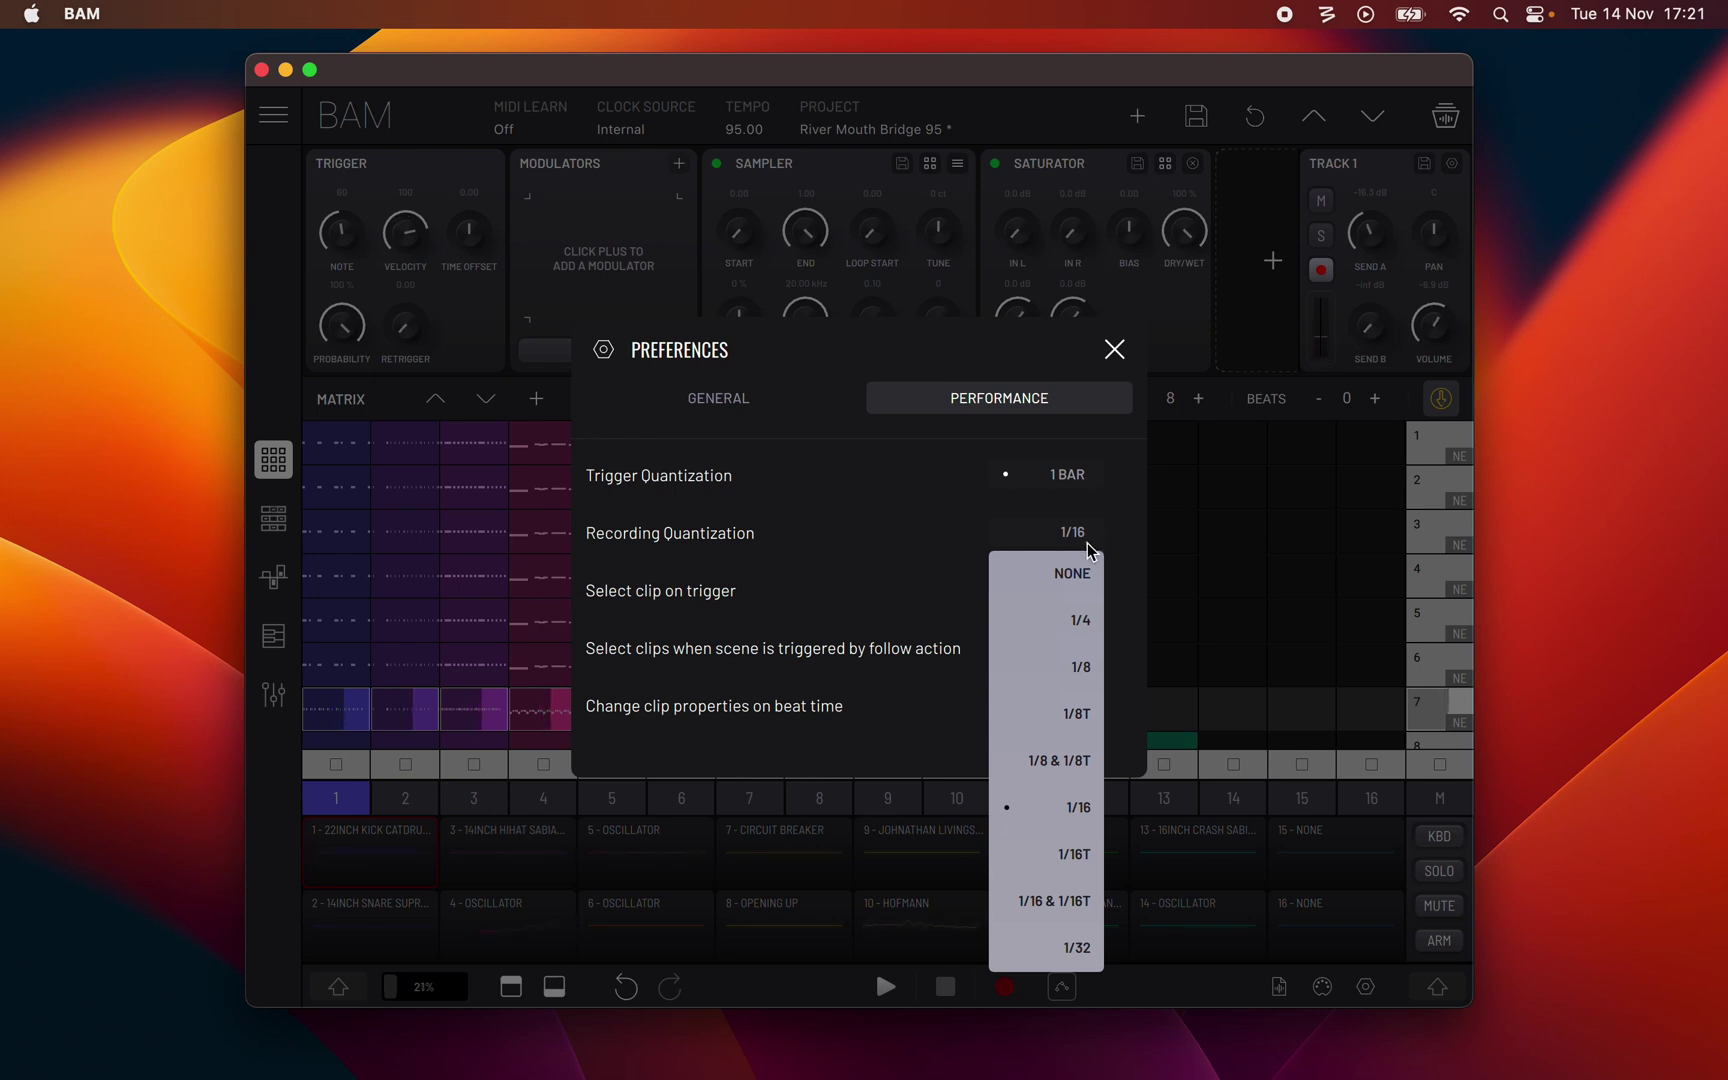
left_click(1071, 826)
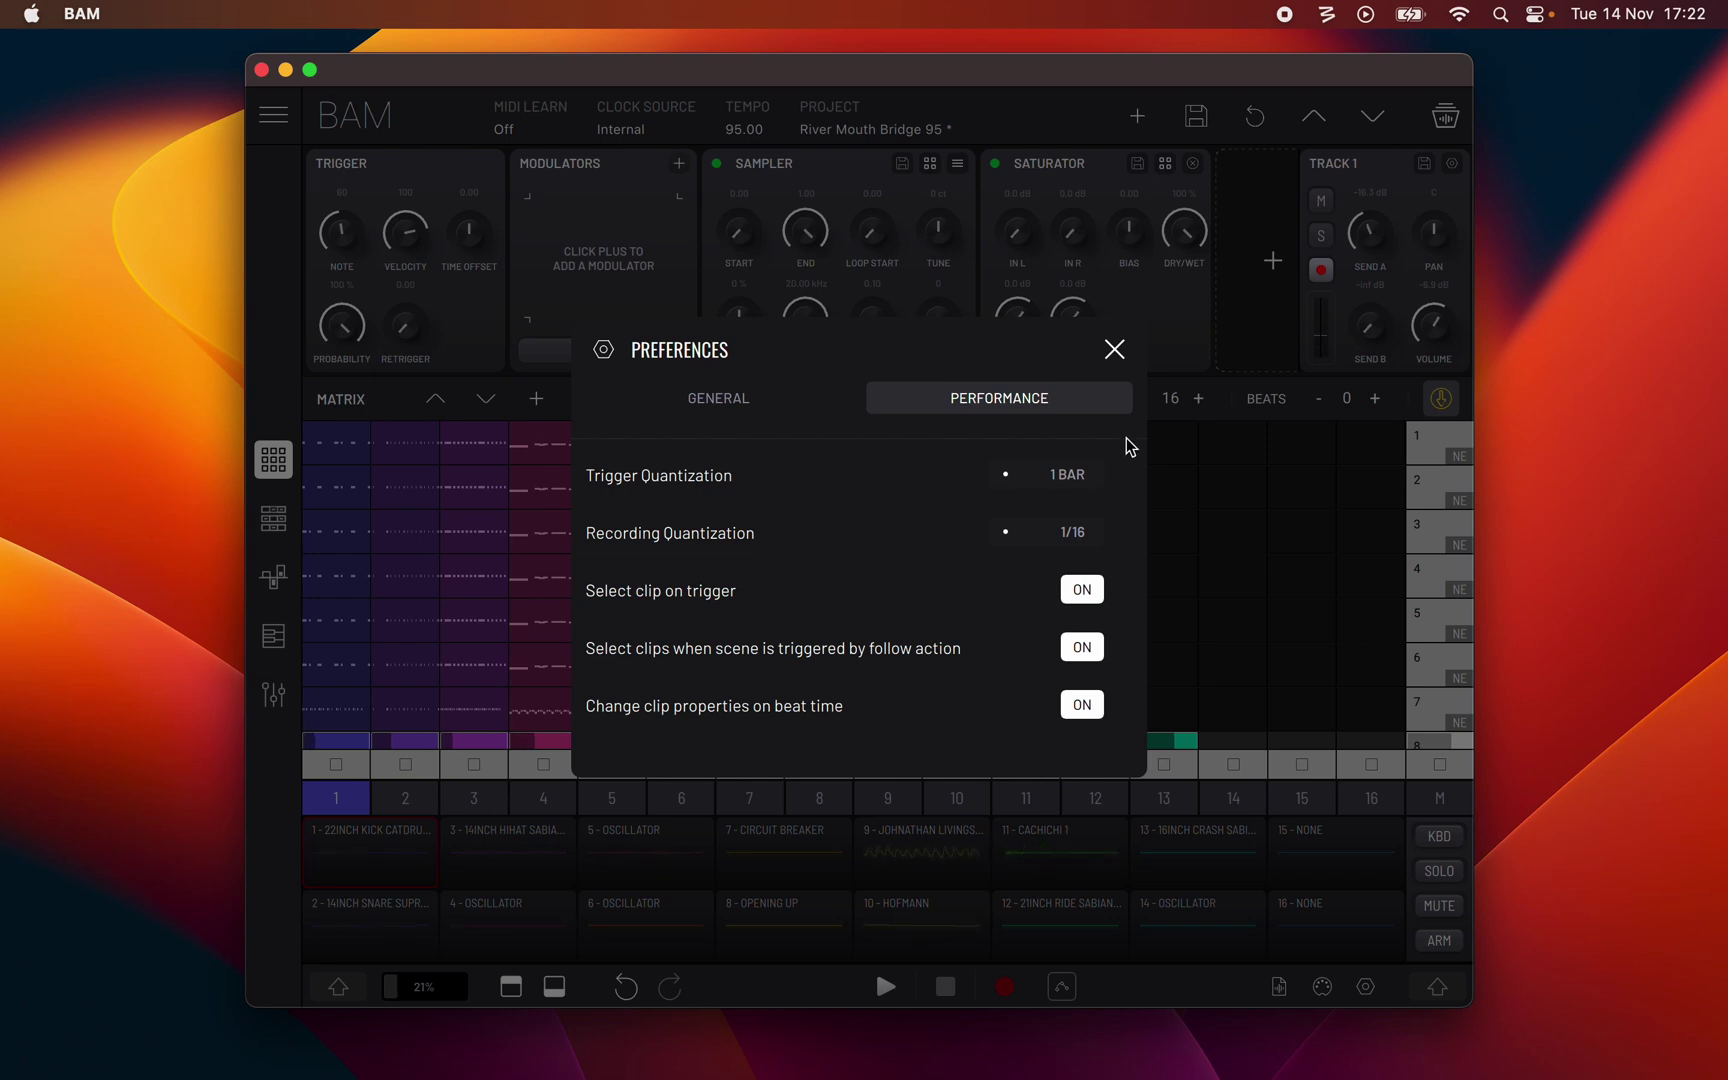
left_click(1114, 350)
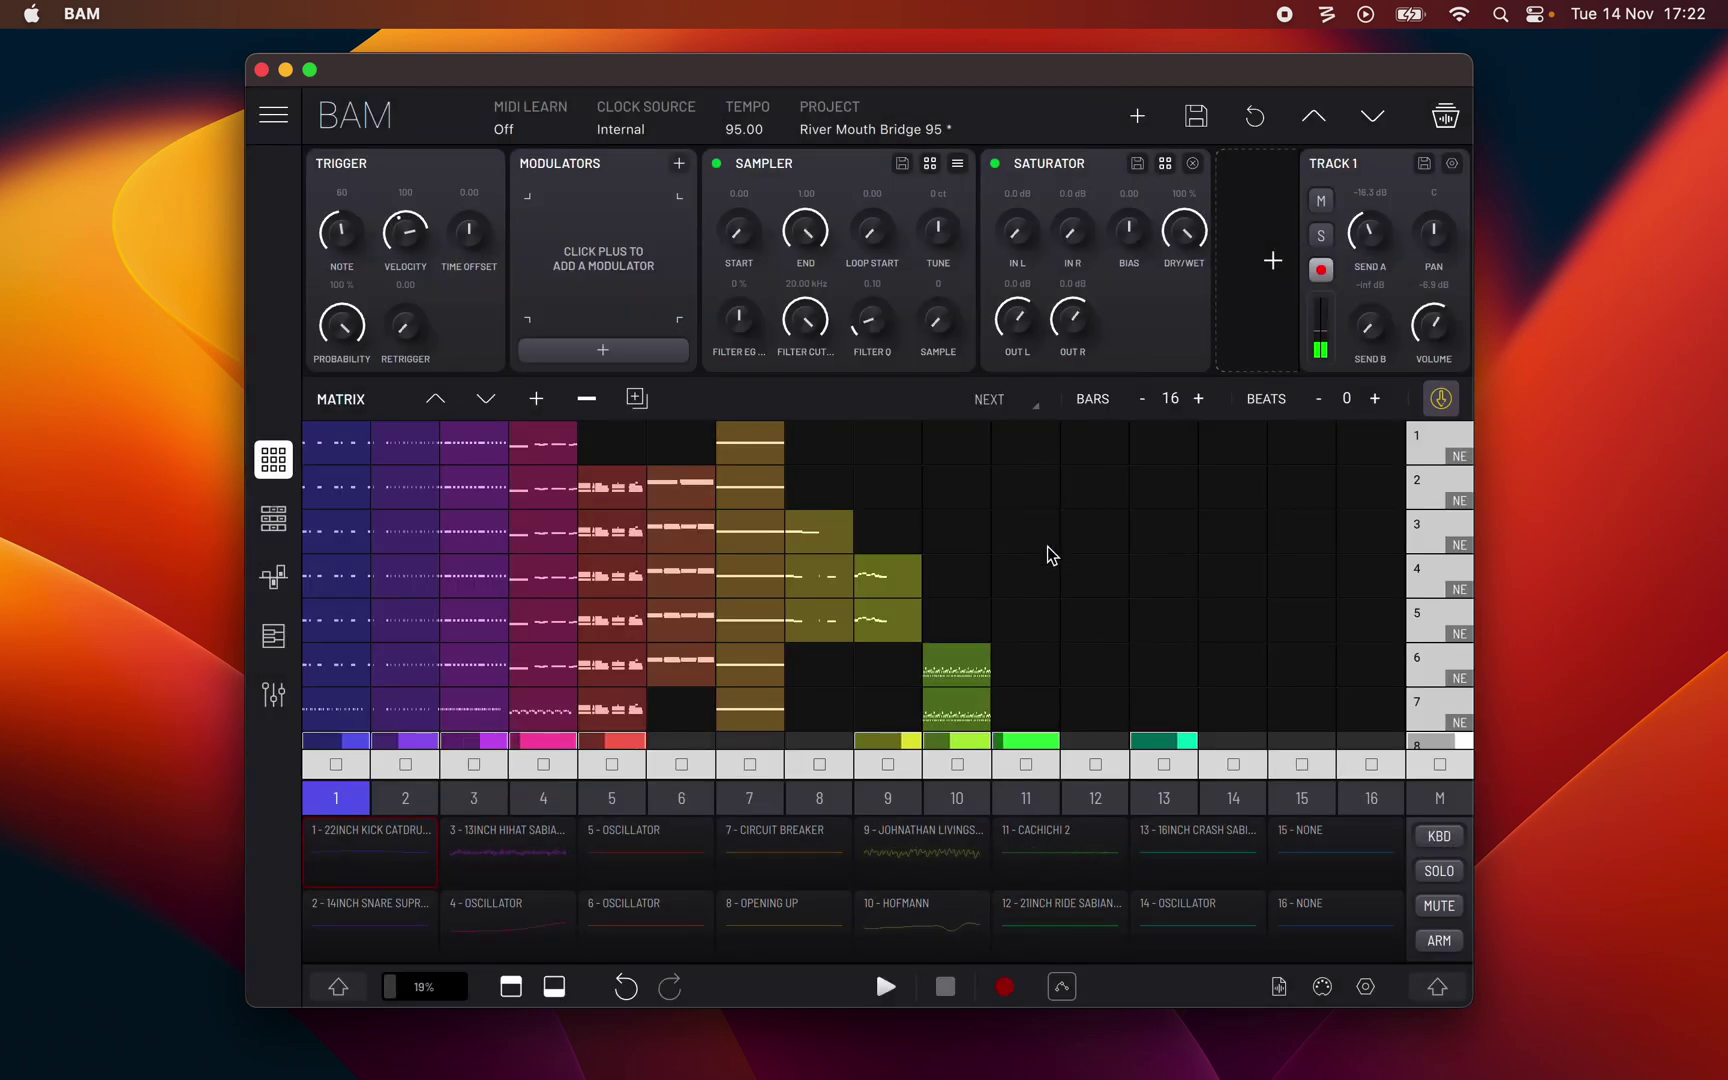